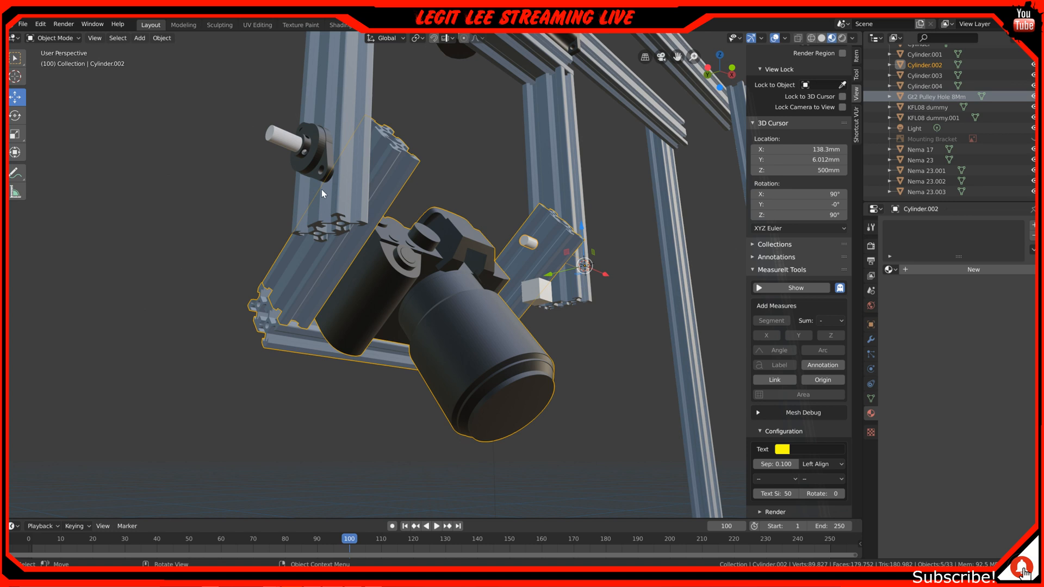
# Examine the camera and its aluminium extrusion cradle from the front, both sides and above
pyautogui.scroll(-1, 324, 189)
pyautogui.moveTo(519, 208); pyautogui.dragTo(484, 168, button='middle')
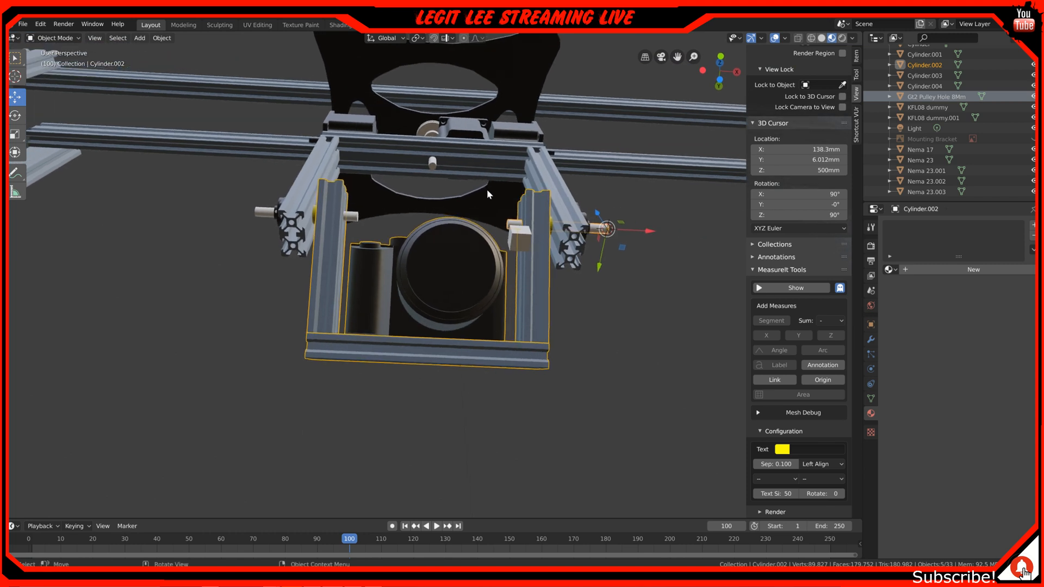
pyautogui.scroll(2, 487, 203)
pyautogui.moveTo(487, 203); pyautogui.dragTo(486, 217, button='middle')
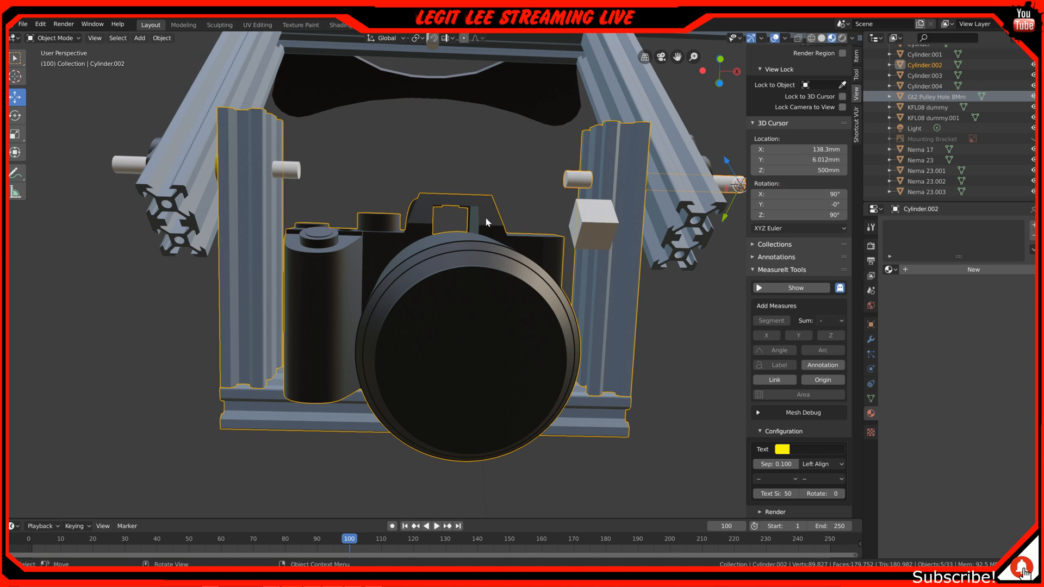
pyautogui.scroll(2, 488, 221)
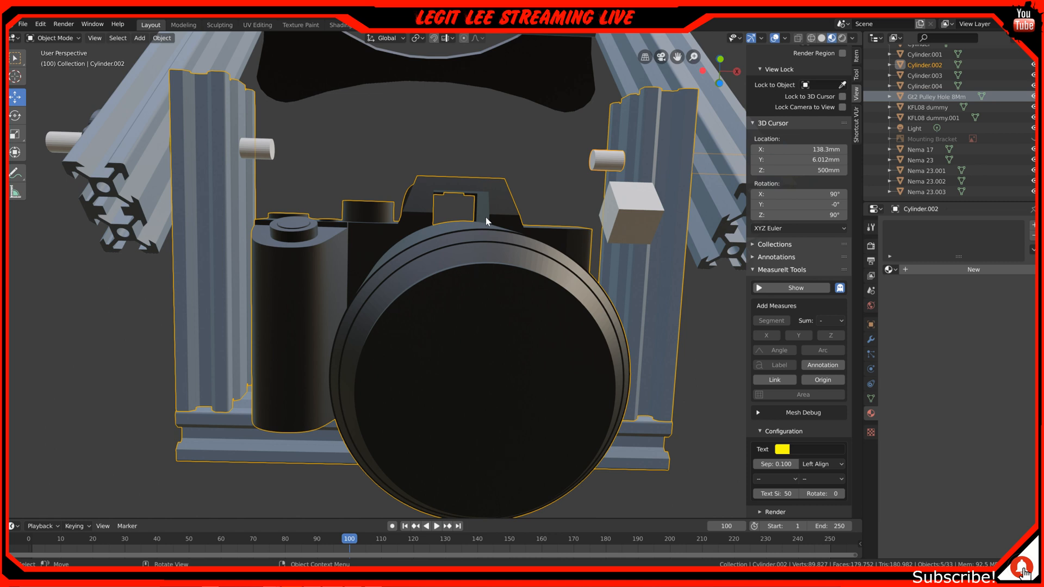
pyautogui.moveTo(373, 325); pyautogui.dragTo(387, 328, button='middle')
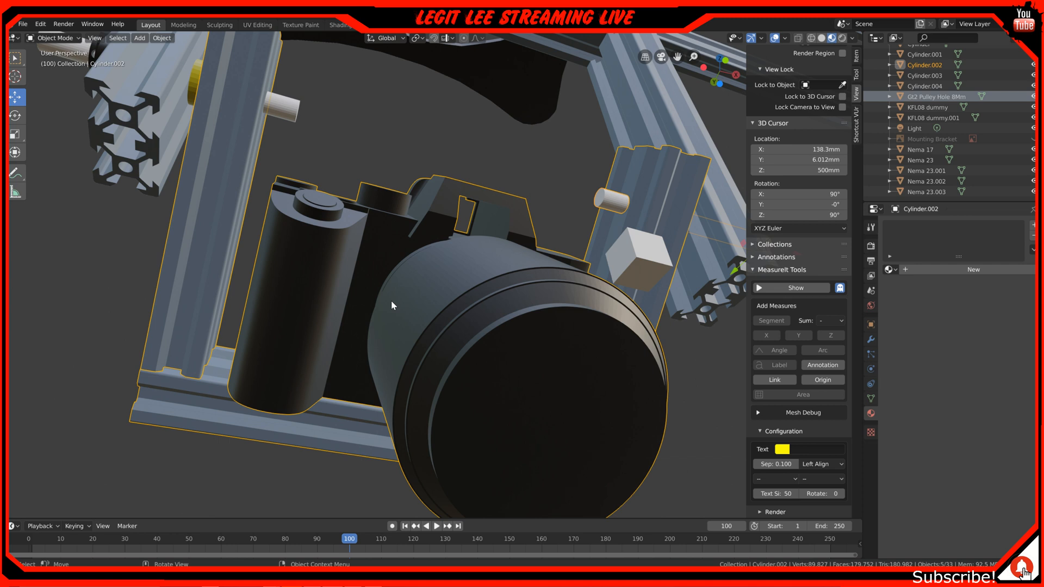
pyautogui.moveTo(392, 306)
pyautogui.mouseDown(button='middle')
pyautogui.moveTo(414, 303)
pyautogui.moveTo(389, 318)
pyautogui.mouseUp(button='middle')
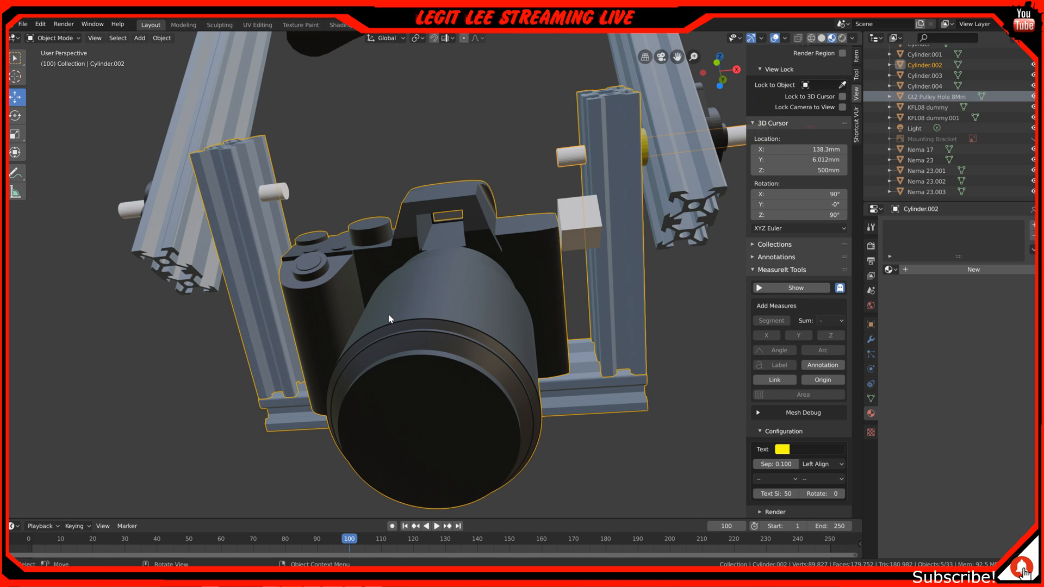
pyautogui.moveTo(390, 318); pyautogui.dragTo(422, 331, button='middle')
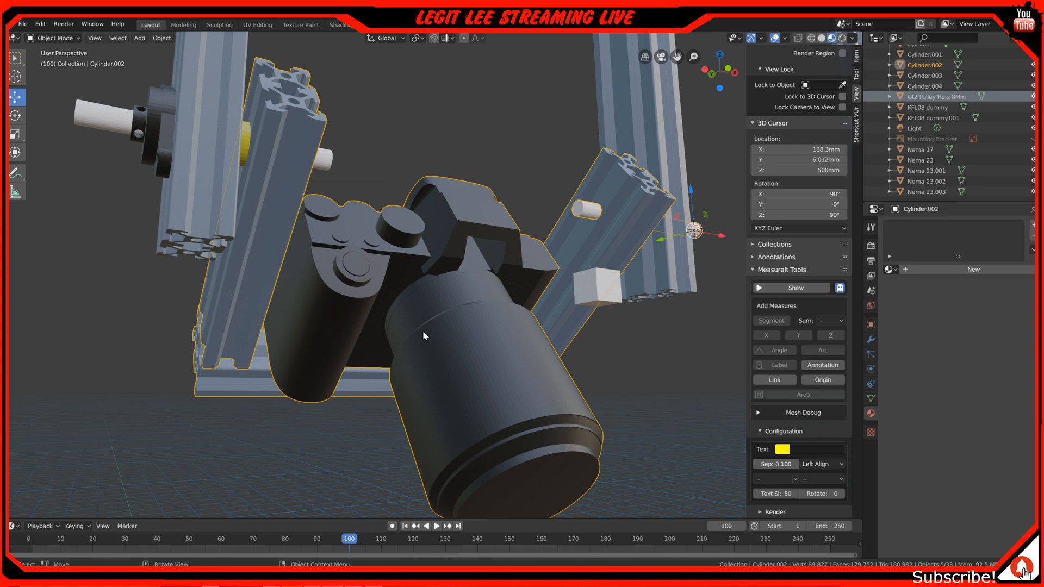
pyautogui.moveTo(422, 331); pyautogui.dragTo(443, 296, button='middle')
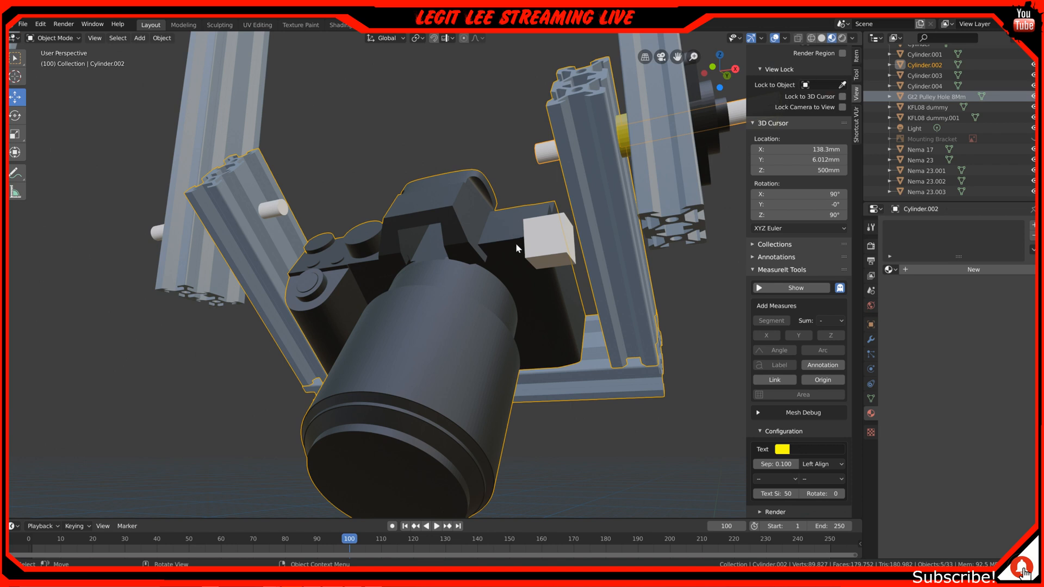
pyautogui.moveTo(428, 334)
pyautogui.mouseDown(button='middle')
pyautogui.moveTo(393, 303)
pyautogui.moveTo(399, 325)
pyautogui.moveTo(413, 315)
pyautogui.moveTo(504, 317)
pyautogui.moveTo(501, 301)
pyautogui.moveTo(420, 312)
pyautogui.moveTo(442, 313)
pyautogui.moveTo(421, 334)
pyautogui.mouseUp(button='middle')
pyautogui.moveTo(360, 383); pyautogui.dragTo(390, 406, button='middle')
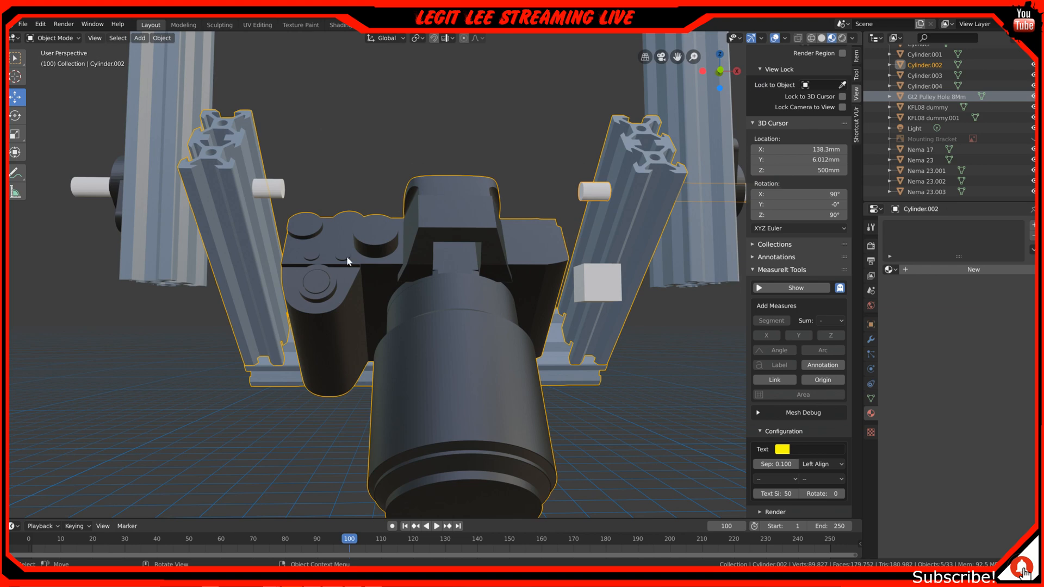
pyautogui.moveTo(289, 294); pyautogui.dragTo(368, 309, button='middle')
pyautogui.moveTo(455, 271); pyautogui.dragTo(456, 248, button='middle')
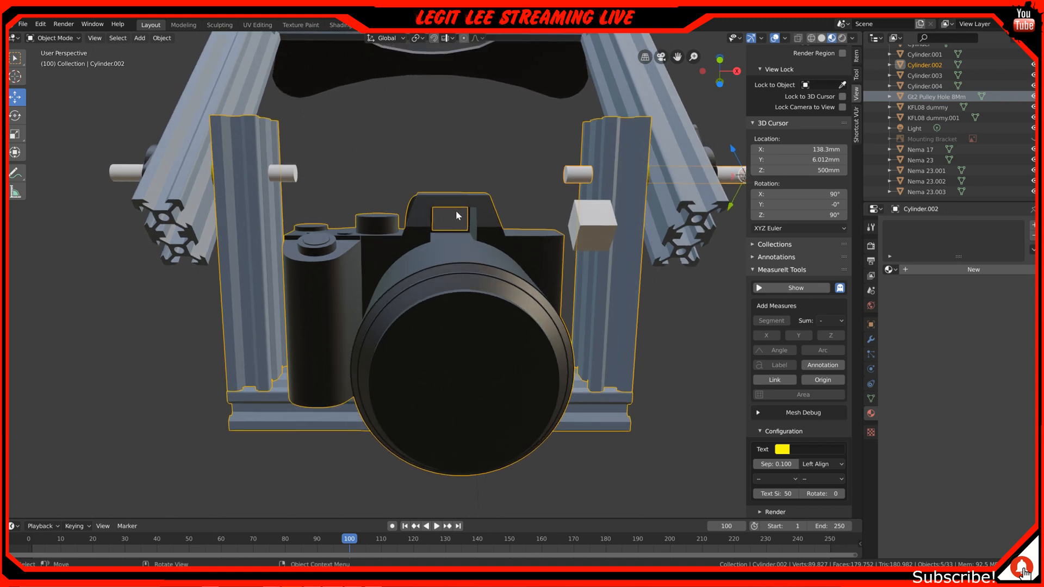
pyautogui.scroll(5, 457, 215)
pyautogui.scroll(-6, 533, 198)
pyautogui.moveTo(406, 180); pyautogui.dragTo(376, 245, button='middle')
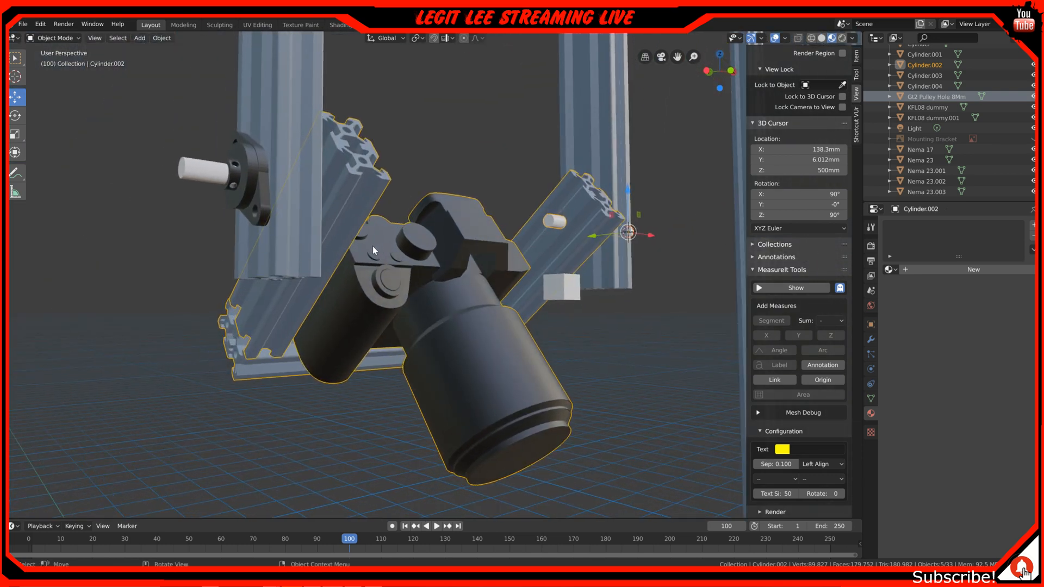
pyautogui.moveTo(283, 254); pyautogui.dragTo(310, 240, button='middle')
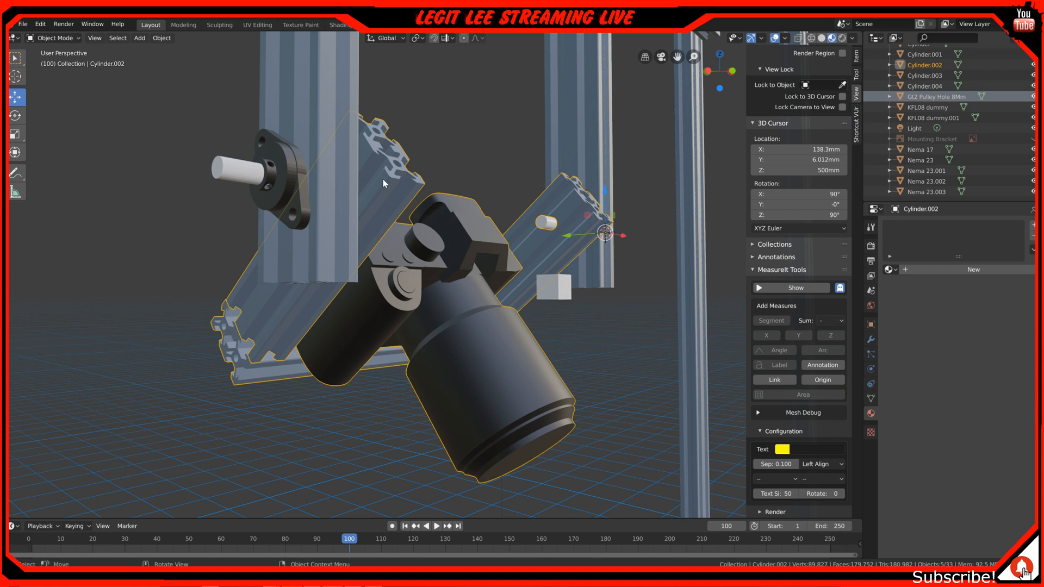
# Examine the flange bearing, pivot shaft and yellow spacer that join the camera cradle to the upright extrusion
pyautogui.moveTo(355, 237); pyautogui.dragTo(375, 258, button='middle')
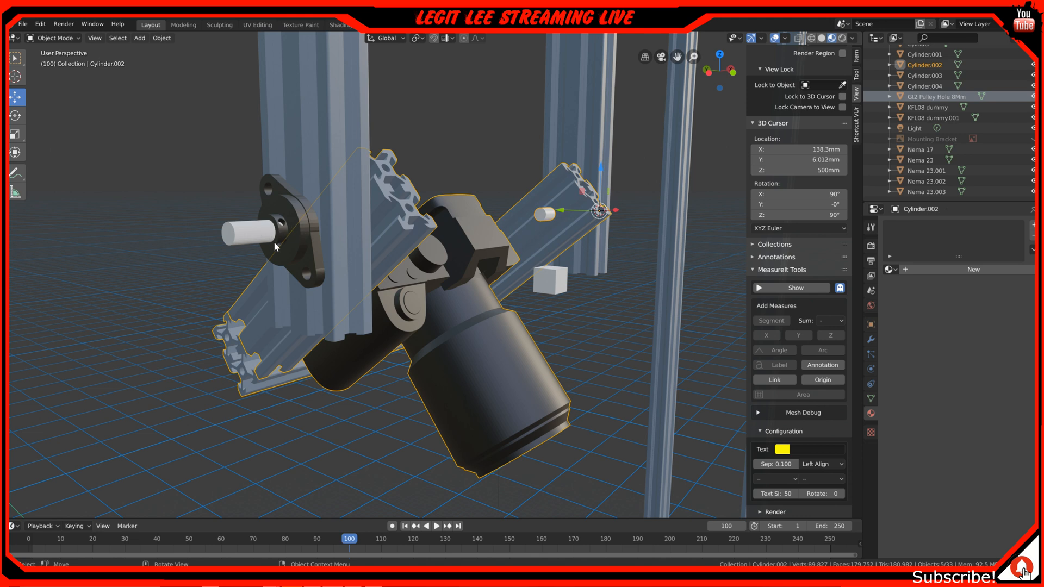
pyautogui.scroll(4, 283, 227)
pyautogui.scroll(-2, 218, 212)
pyautogui.scroll(2, 135, 190)
pyautogui.scroll(-3, 109, 187)
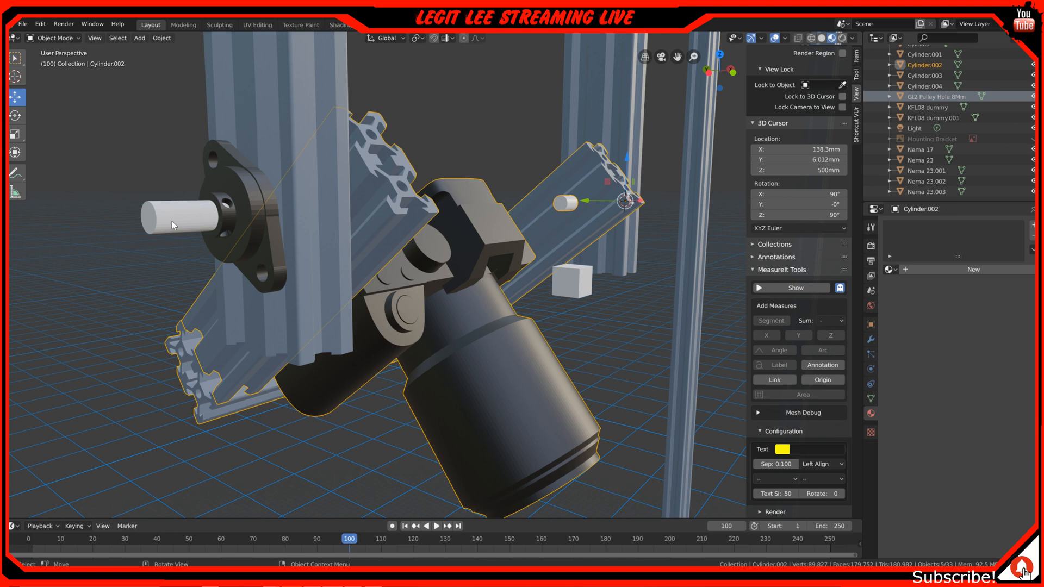
pyautogui.moveTo(172, 220); pyautogui.dragTo(231, 309, button='middle')
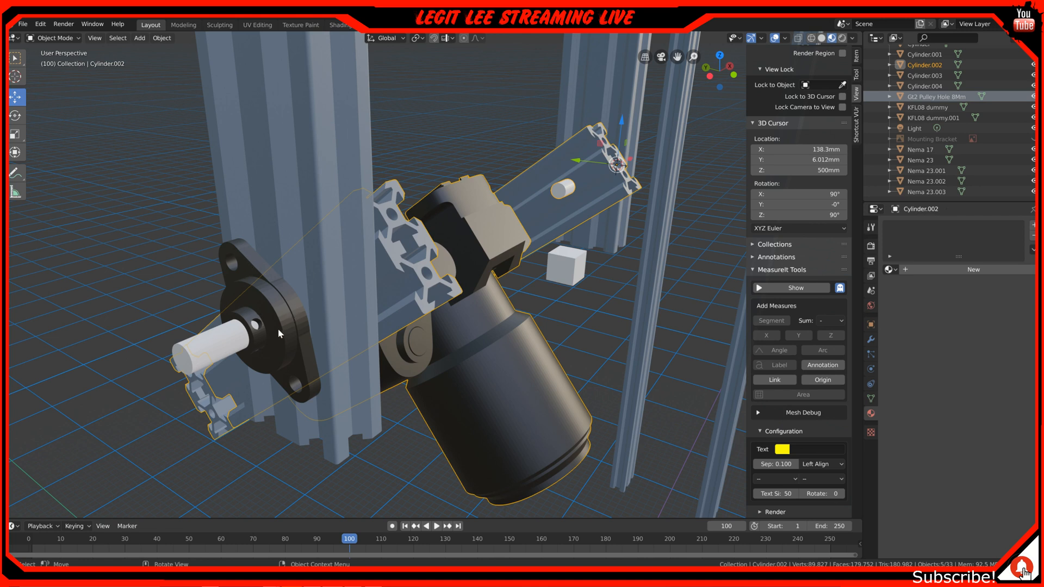
pyautogui.moveTo(279, 329); pyautogui.dragTo(279, 323, button='middle')
pyautogui.moveTo(300, 280); pyautogui.dragTo(305, 267, button='middle')
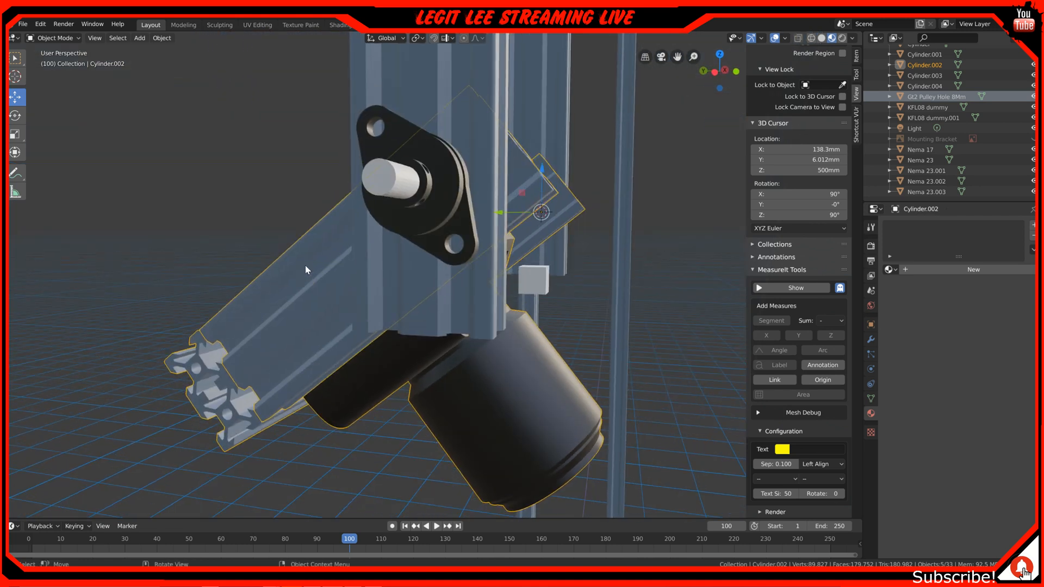
pyautogui.scroll(-4, 419, 201)
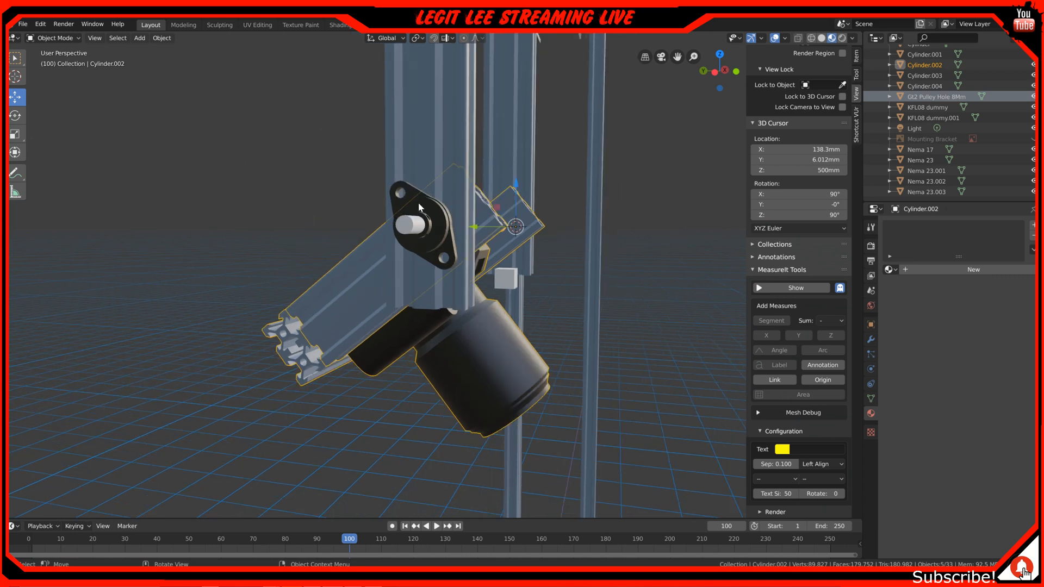
pyautogui.moveTo(433, 175); pyautogui.dragTo(531, 105, button='middle')
pyautogui.moveTo(469, 242); pyautogui.dragTo(430, 244, button='middle')
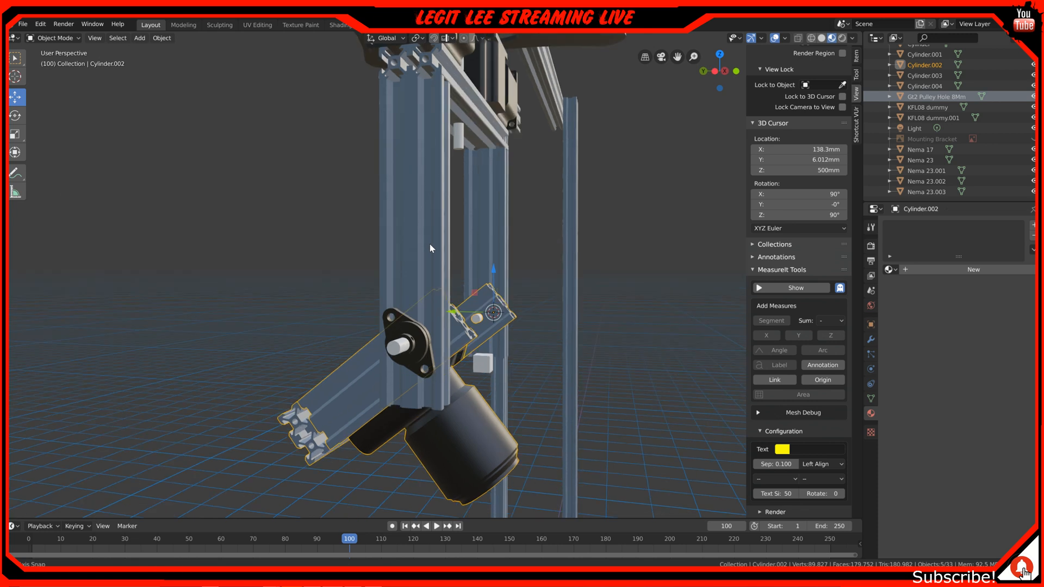
pyautogui.moveTo(407, 344)
pyautogui.mouseDown(button='middle')
pyautogui.moveTo(406, 330)
pyautogui.moveTo(391, 332)
pyautogui.mouseUp(button='middle')
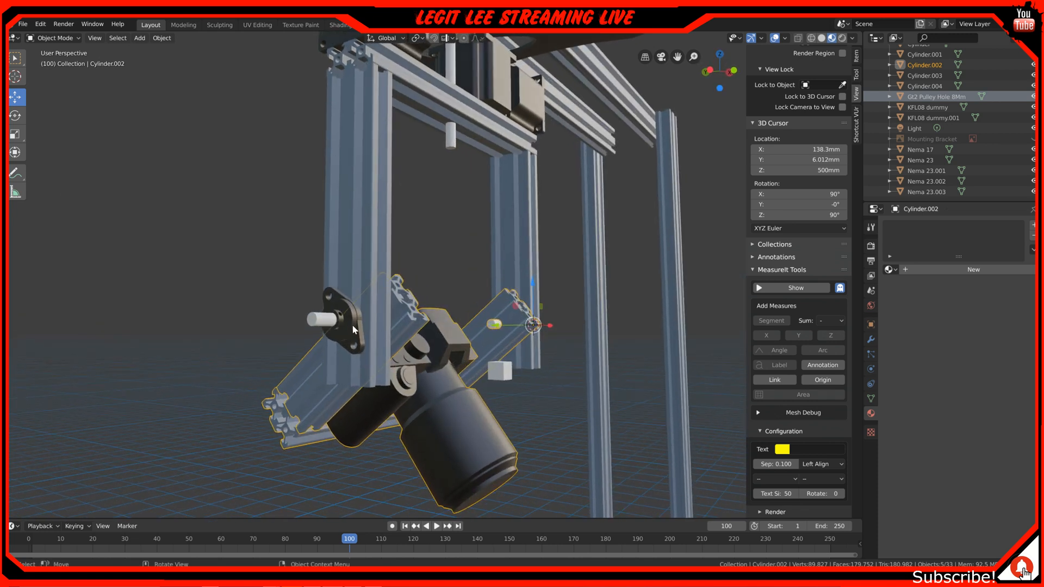
pyautogui.scroll(2, 350, 318)
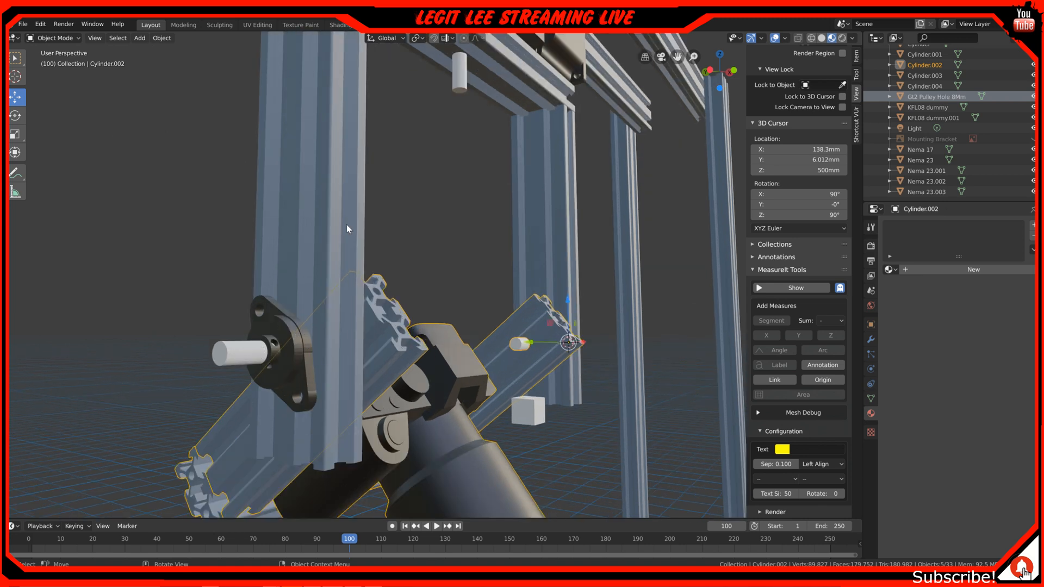
pyautogui.moveTo(330, 370); pyautogui.dragTo(223, 333, button='middle')
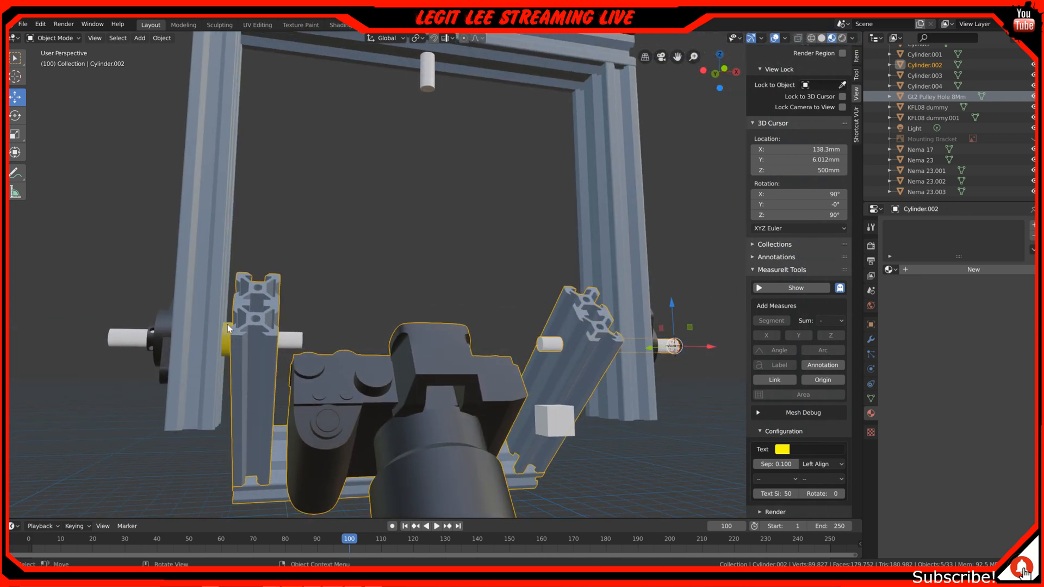
pyautogui.moveTo(223, 339); pyautogui.dragTo(276, 312, button='middle')
pyautogui.moveTo(408, 333); pyautogui.dragTo(363, 335, button='middle')
# Examine the stepper motors mounted on the crossbeam and how they line up with the cradle's pivot shafts below
pyautogui.moveTo(726, 325); pyautogui.dragTo(421, 376, button='middle')
pyautogui.keyDown('shift'); pyautogui.moveTo(423, 309); pyautogui.dragTo(354, 374, button='middle'); pyautogui.keyUp('shift')
pyautogui.moveTo(361, 250); pyautogui.dragTo(427, 261, button='middle')
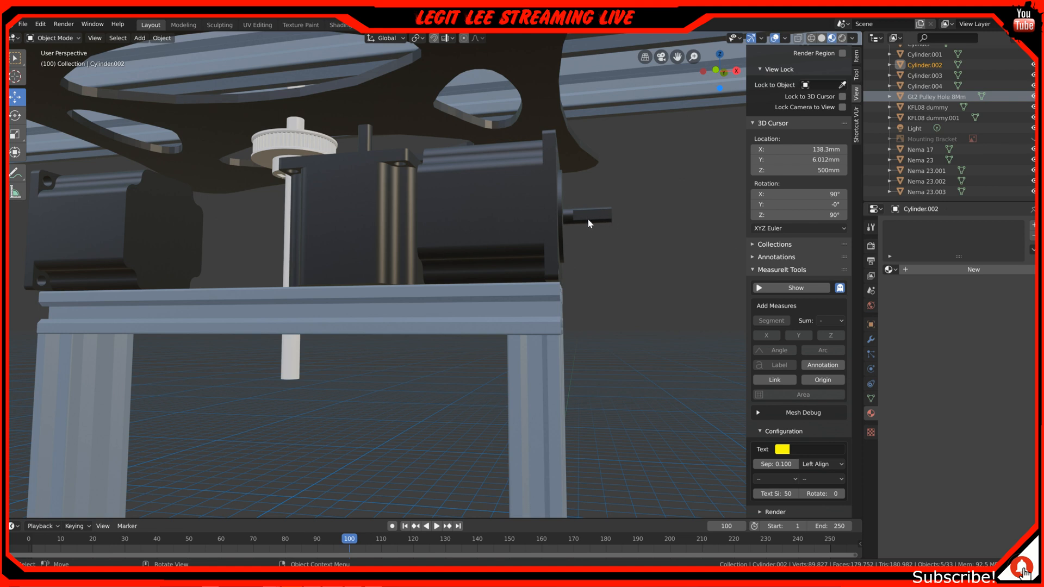
pyautogui.scroll(2, 587, 218)
pyautogui.moveTo(409, 265); pyautogui.dragTo(443, 294, button='middle')
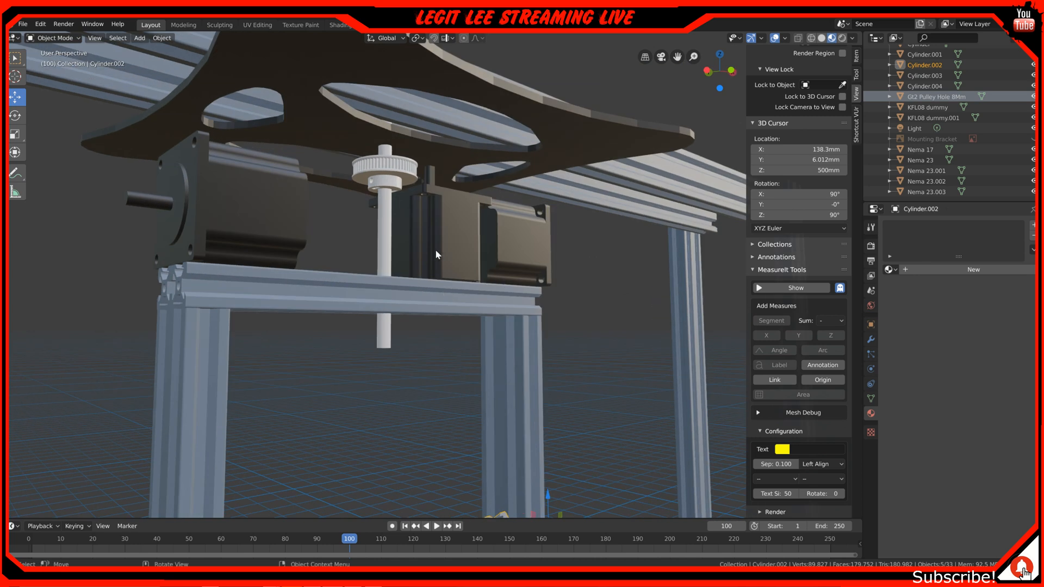
pyautogui.moveTo(495, 221); pyautogui.dragTo(435, 217, button='middle')
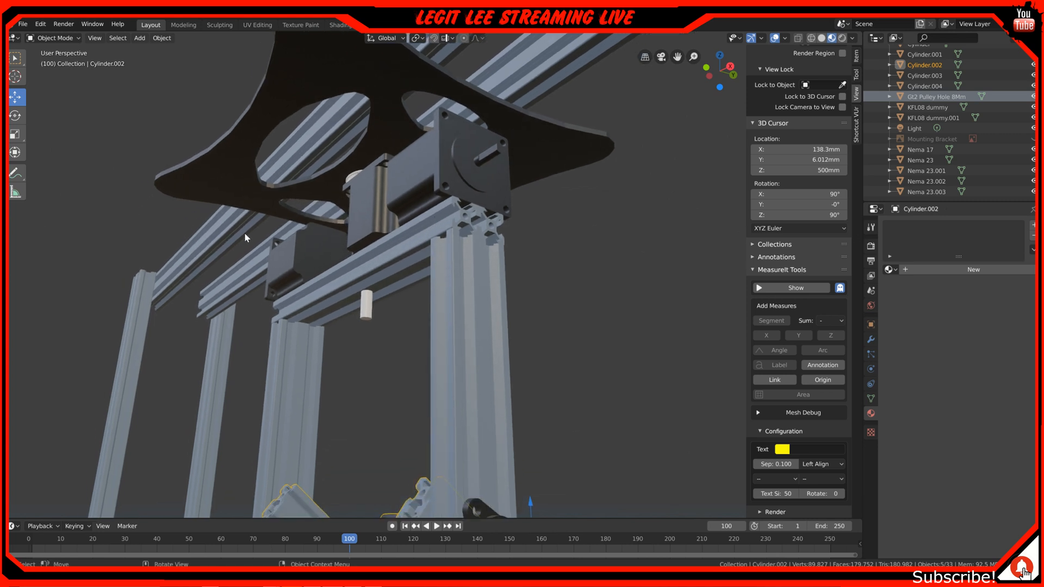
pyautogui.moveTo(258, 241); pyautogui.dragTo(316, 264, button='middle')
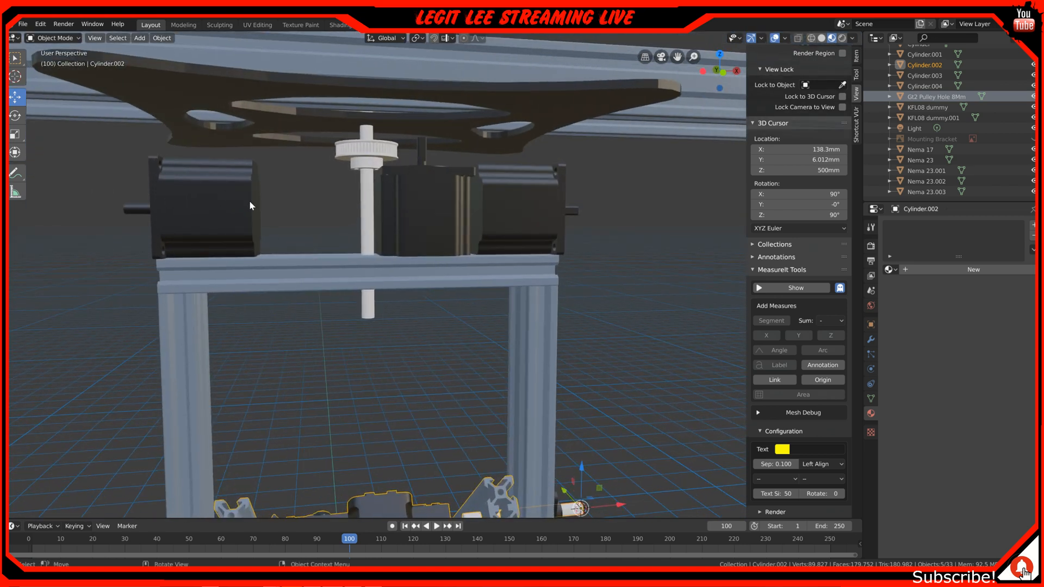
pyautogui.moveTo(258, 201); pyautogui.dragTo(355, 181, button='middle')
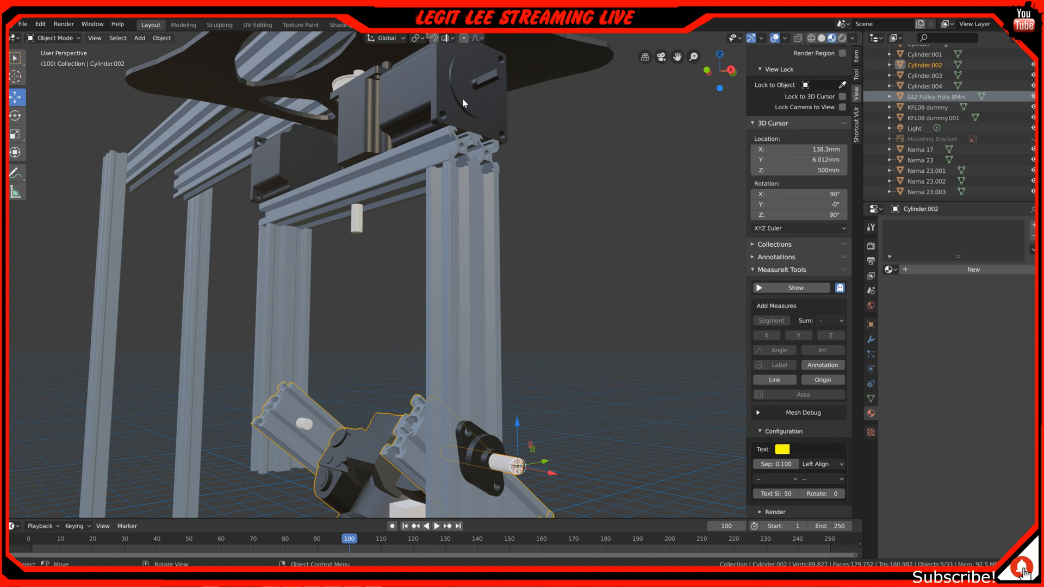
pyautogui.moveTo(340, 112); pyautogui.dragTo(397, 175, button='middle')
pyautogui.moveTo(482, 213); pyautogui.dragTo(481, 213, button='middle')
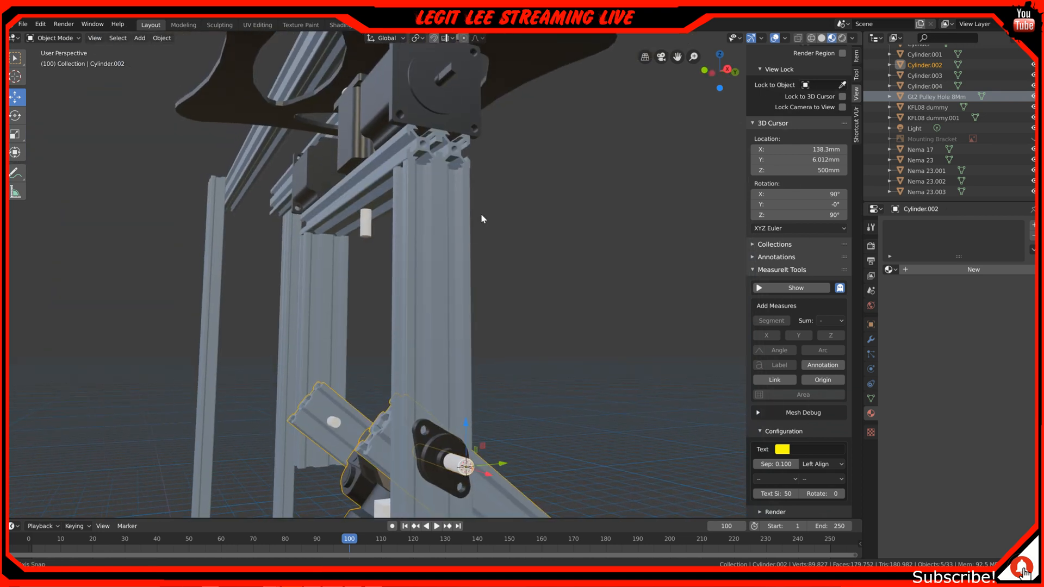
# Try to rotate the camera cradle about its pivot shaft in the right orthographic view
pyautogui.moveTo(410, 376); pyautogui.dragTo(566, 431, button='middle')
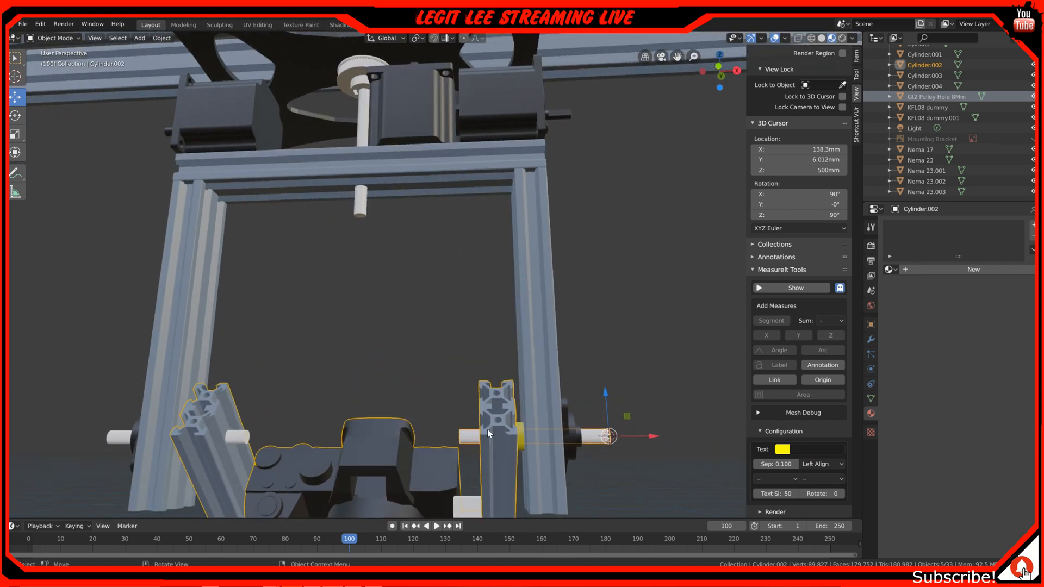
pyautogui.moveTo(410, 437); pyautogui.dragTo(455, 400, button='middle')
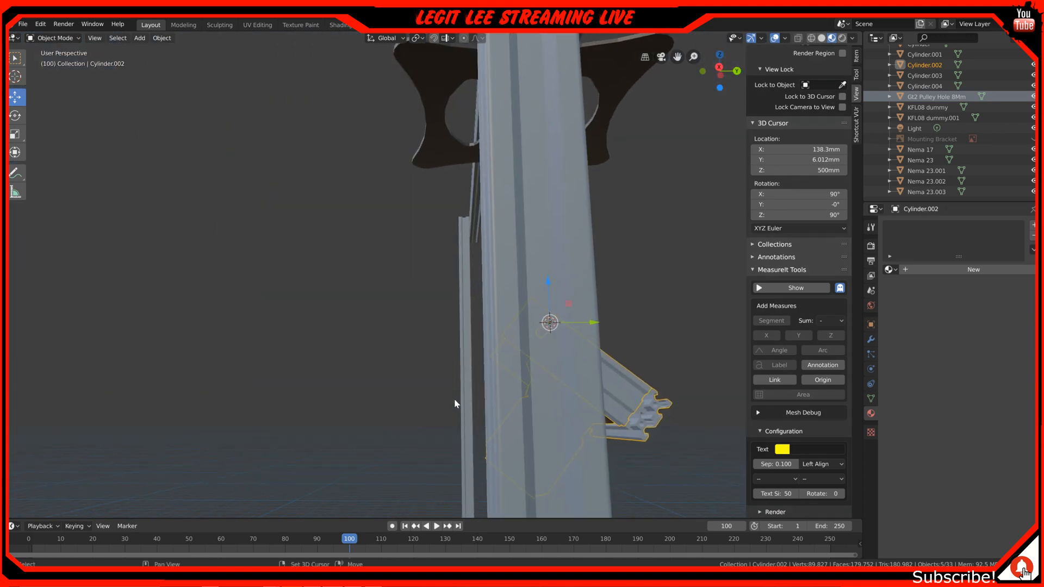
pyautogui.scroll(1, 454, 400)
pyautogui.press('KP_3')
pyautogui.keyDown('shift'); pyautogui.moveTo(546, 389); pyautogui.dragTo(377, 113, button='middle'); pyautogui.keyUp('shift')
pyautogui.scroll(1, 486, 364)
pyautogui.scroll(3, 487, 364)
pyautogui.scroll(-2, 378, 113)
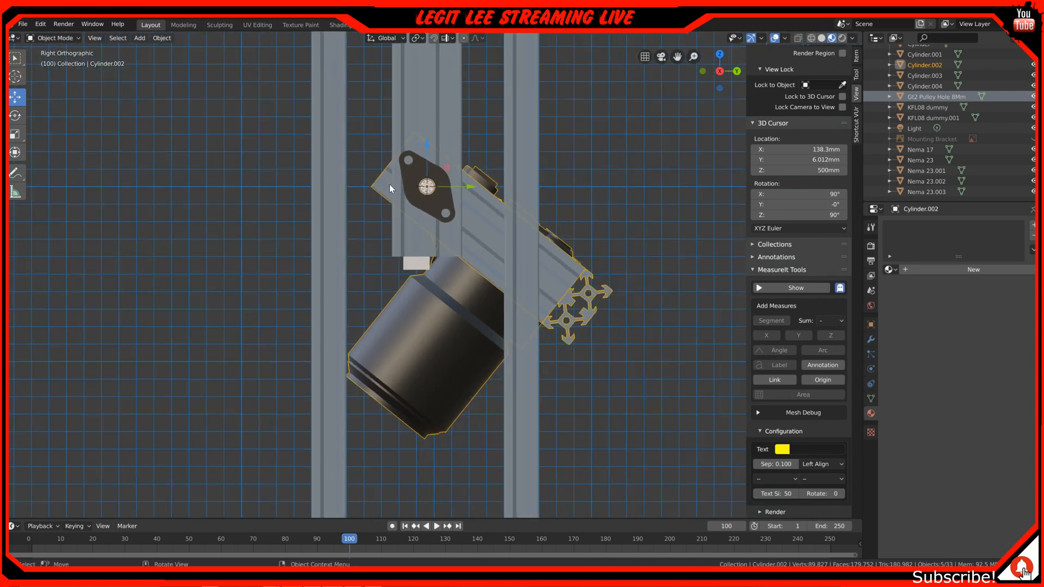
pyautogui.press('r')
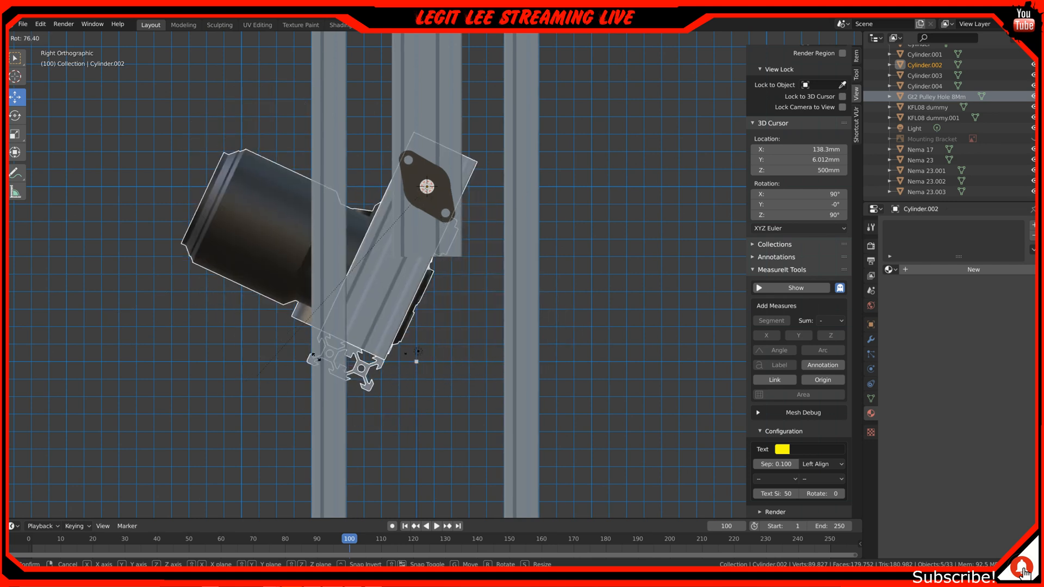
pyautogui.click(384, 335)
# Examine the vertical shaft, its pulley and the surrounding motors in perspective, front and right orthographic views
pyautogui.moveTo(250, 318); pyautogui.dragTo(298, 303, button='middle')
pyautogui.scroll(-2, 298, 304)
pyautogui.keyDown('shift'); pyautogui.moveTo(311, 167); pyautogui.dragTo(310, 312, button='middle'); pyautogui.keyUp('shift')
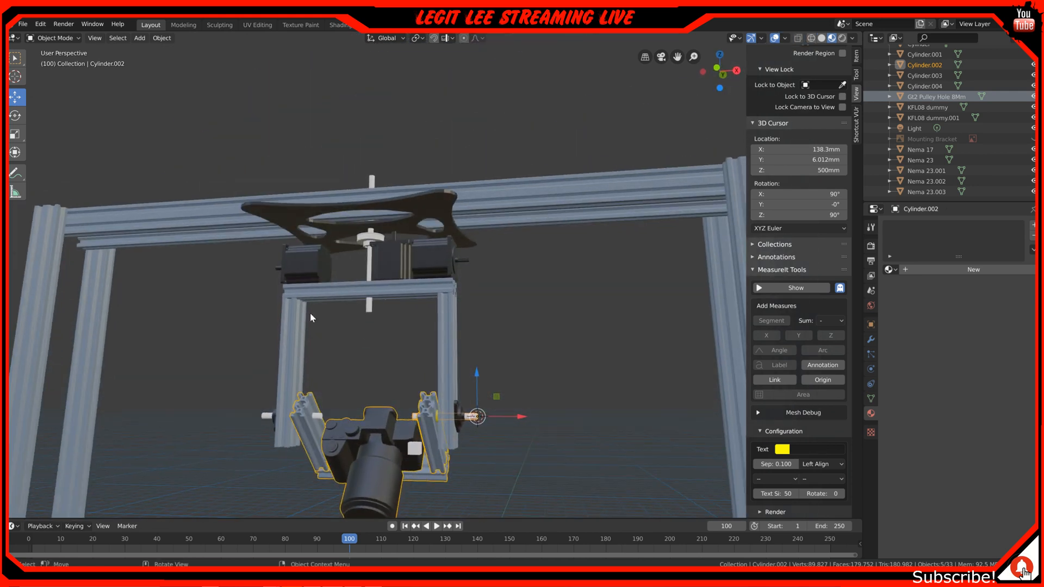
pyautogui.scroll(5, 353, 234)
pyautogui.keyDown('shift'); pyautogui.moveTo(360, 225); pyautogui.dragTo(455, 285, button='middle'); pyautogui.keyUp('shift')
pyautogui.moveTo(359, 342); pyautogui.dragTo(396, 345, button='middle')
pyautogui.scroll(2, 407, 274)
pyautogui.moveTo(408, 275); pyautogui.dragTo(492, 309, button='middle')
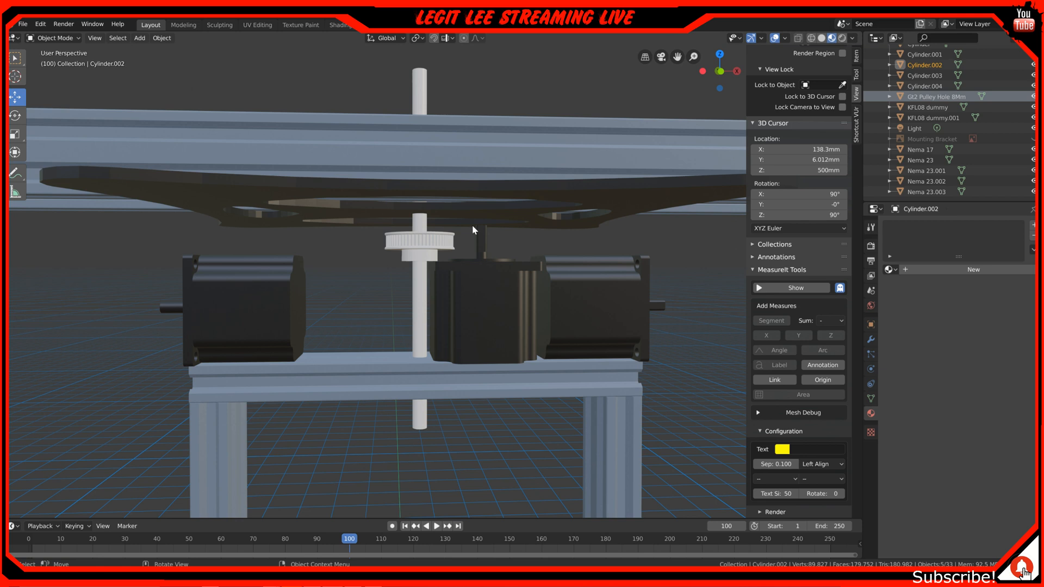
pyautogui.moveTo(432, 271); pyautogui.dragTo(434, 249, button='middle')
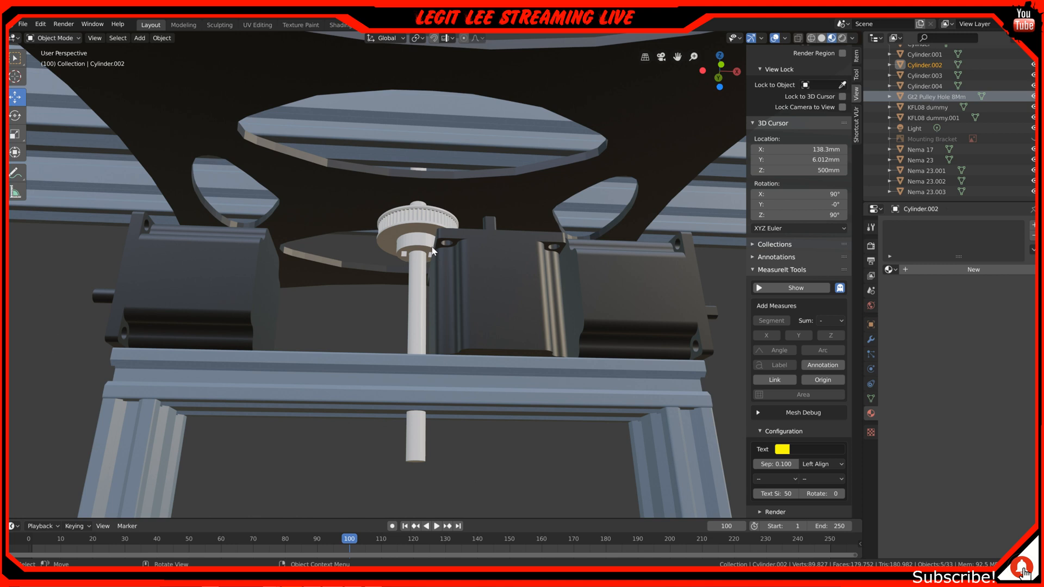
pyautogui.scroll(-2, 434, 250)
pyautogui.press('KP_1')
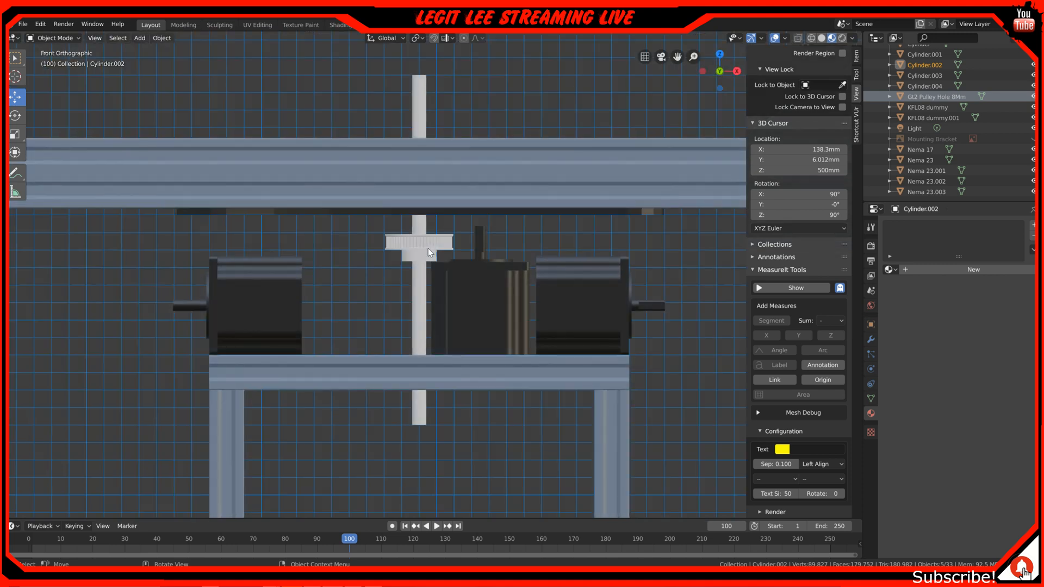
pyautogui.press('KP_3')
pyautogui.scroll(-3, 422, 276)
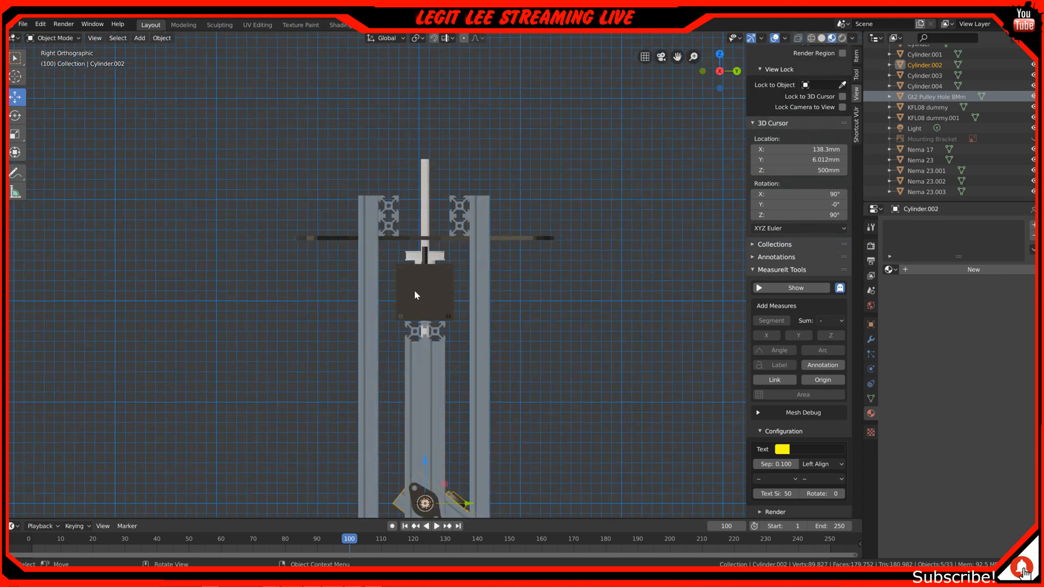
# Select the pulley and vertical shaft together with the crossbeam, stepper motors, uprights, camera and cradle hanging below
pyautogui.keyDown('shift'); pyautogui.moveTo(414, 367); pyautogui.dragTo(527, 330, button='middle'); pyautogui.keyUp('shift')
pyautogui.click(428, 245)
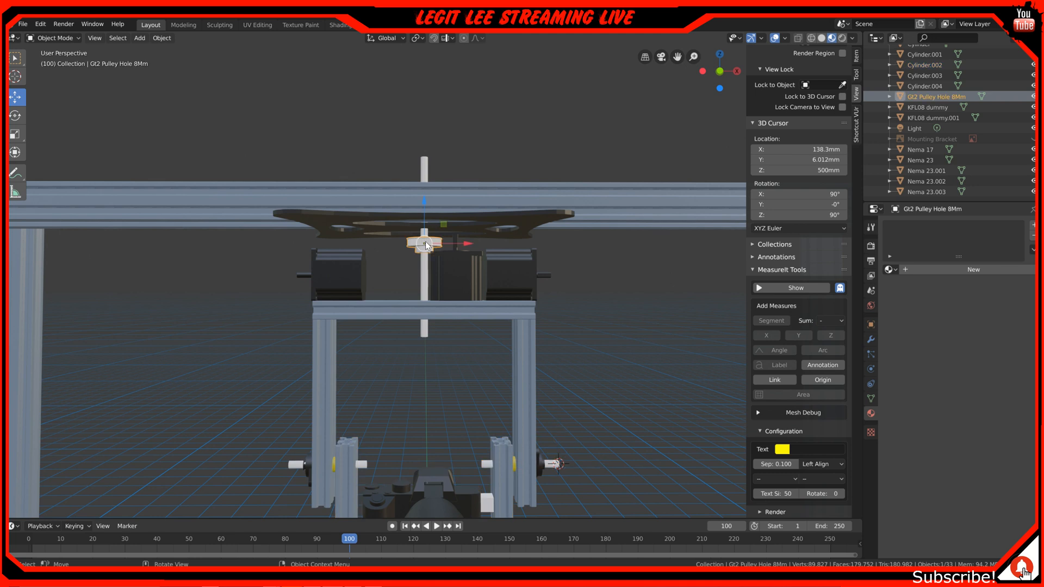
pyautogui.keyDown('shift'); pyautogui.click(425, 275); pyautogui.keyUp('shift')
pyautogui.keyDown('shift'); pyautogui.moveTo(387, 341); pyautogui.dragTo(402, 223, button='middle'); pyautogui.keyUp('shift')
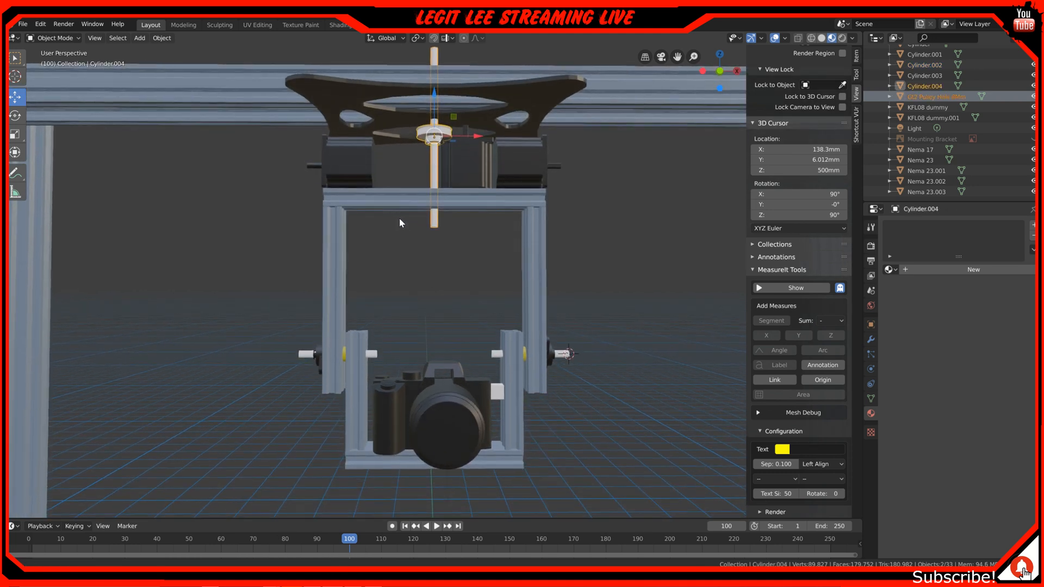
pyautogui.press('b')
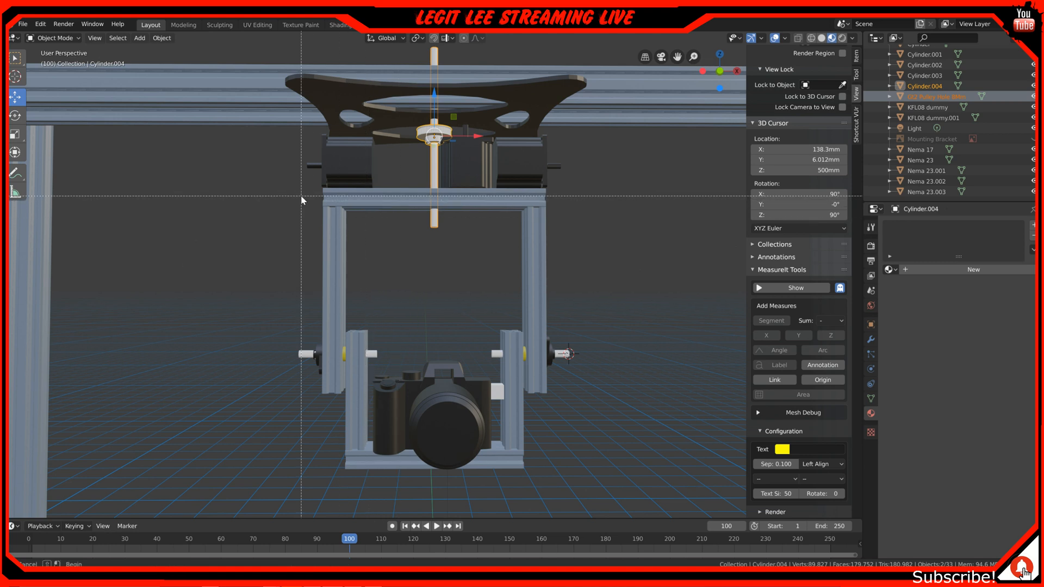
pyautogui.moveTo(282, 158); pyautogui.dragTo(610, 489)
pyautogui.moveTo(598, 449); pyautogui.dragTo(529, 317, button='middle')
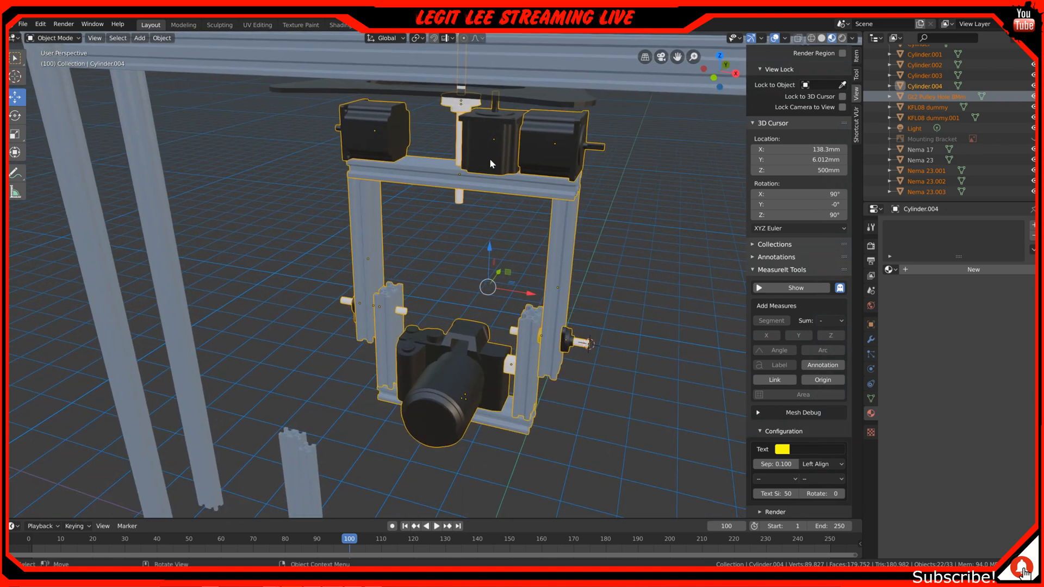
# Place the 3D cursor at the centre of the vertical shaft in top orthographic view, at about X -10 mm, Y 6 mm
pyautogui.press('KP_7')
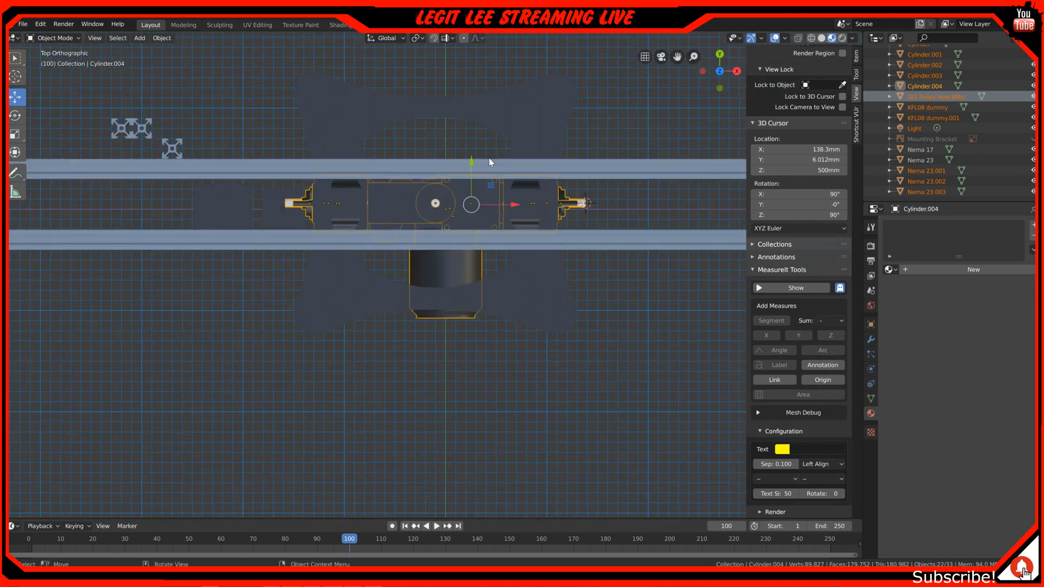
pyautogui.scroll(4, 437, 197)
pyautogui.keyDown('shift'); pyautogui.moveTo(436, 166); pyautogui.dragTo(438, 258, button='middle'); pyautogui.keyUp('shift')
pyautogui.scroll(-1, 438, 252)
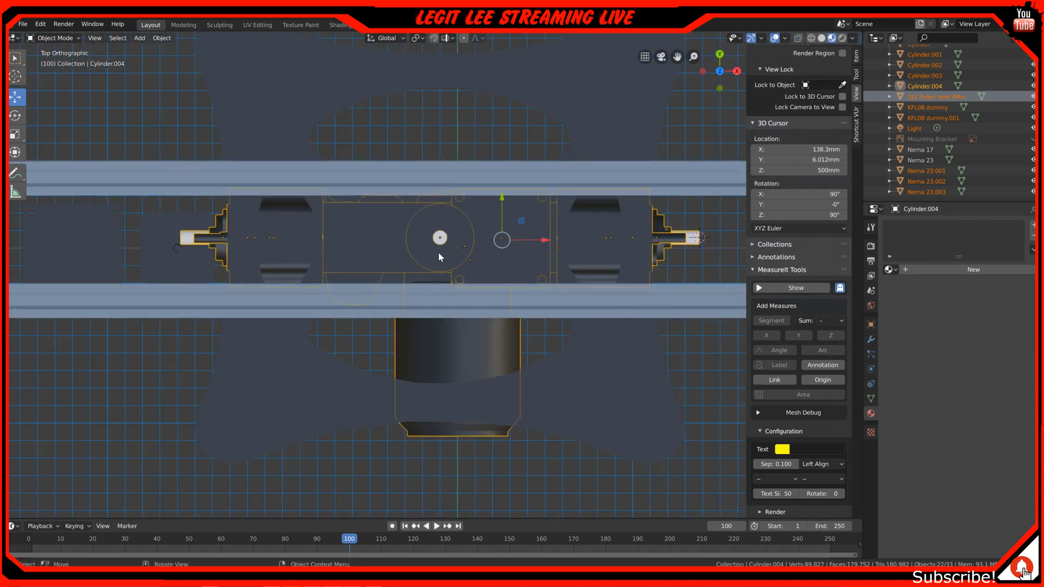
pyautogui.scroll(6, 439, 245)
pyautogui.scroll(-2, 406, 124)
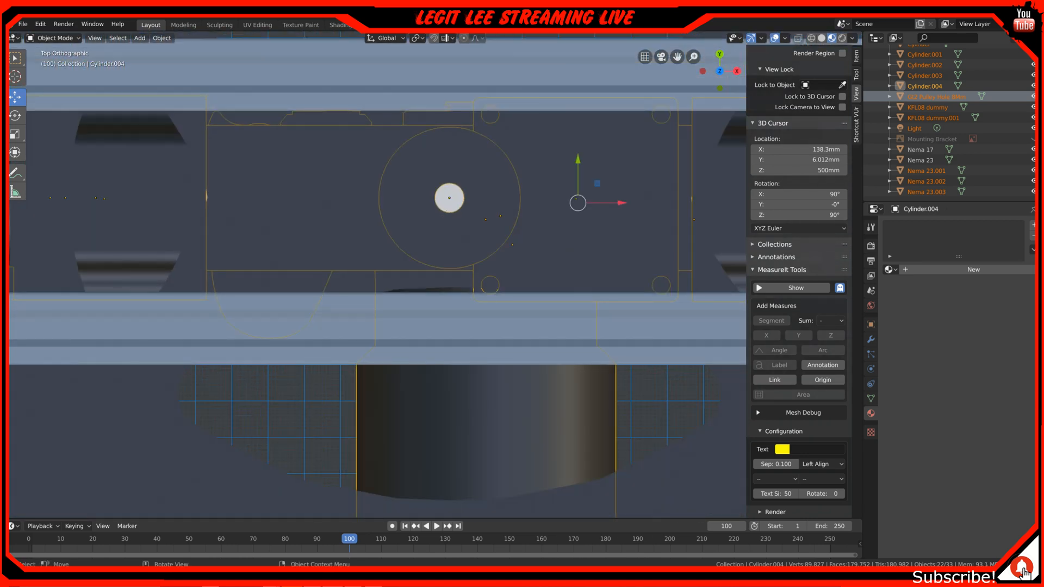
pyautogui.click(15, 76)
pyautogui.scroll(4, 455, 194)
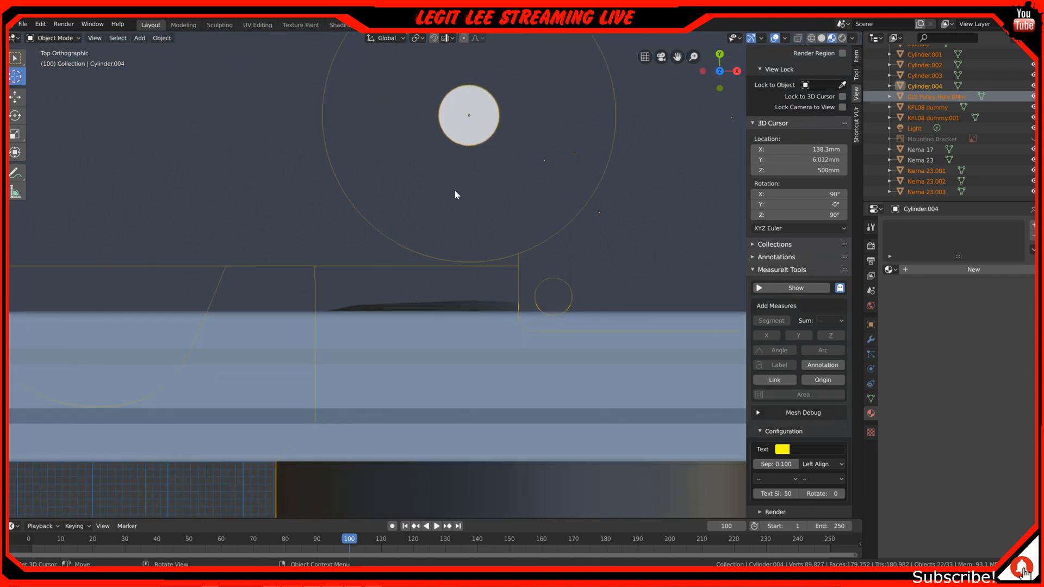
pyautogui.scroll(1, 462, 136)
pyautogui.keyDown('shift'); pyautogui.moveTo(465, 133); pyautogui.dragTo(457, 298, button='middle'); pyautogui.keyUp('shift')
pyautogui.scroll(1, 468, 270)
pyautogui.scroll(4, 524, 199)
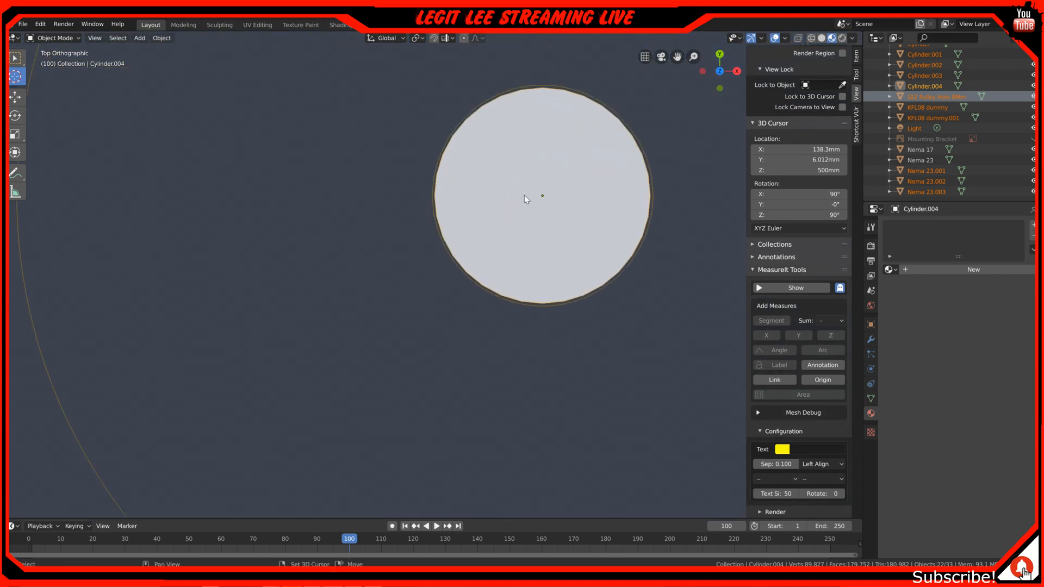
pyautogui.keyDown('shift'); pyautogui.moveTo(524, 198); pyautogui.dragTo(447, 236, button='middle'); pyautogui.keyUp('shift')
pyautogui.scroll(5, 463, 249)
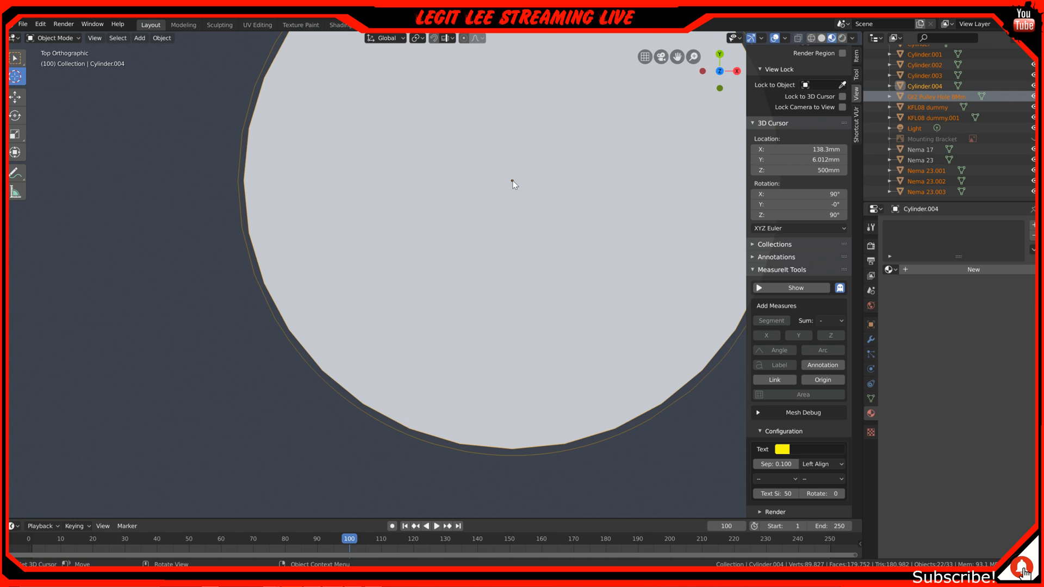
pyautogui.scroll(-5, 512, 233)
# Set the origin of the selected camera assembly to the 3D cursor
pyautogui.rightClick(512, 233)
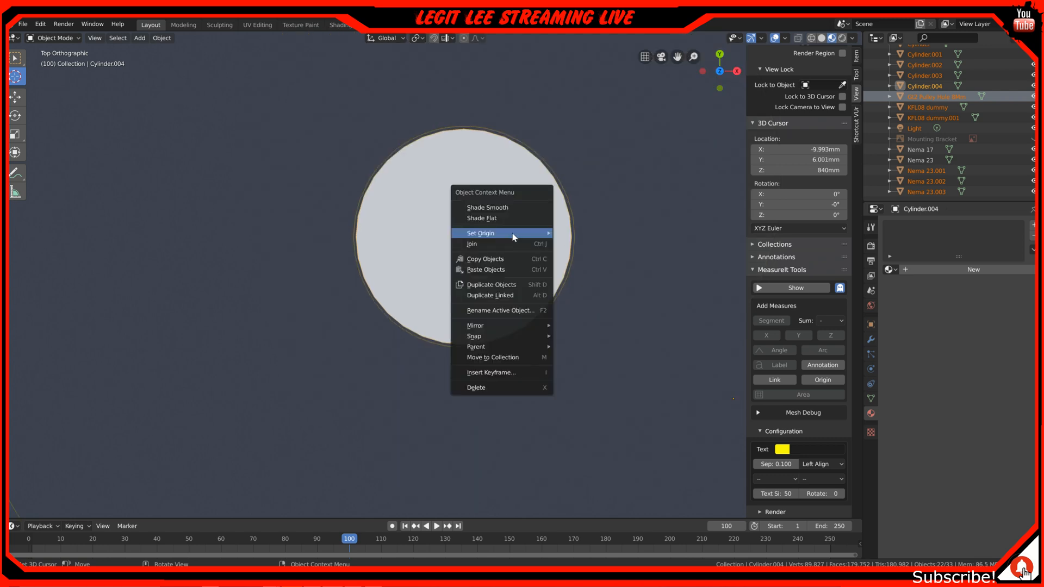
pyautogui.moveTo(513, 234)
pyautogui.click(608, 257)
# Switch to the Move tool and reapply Origin to 3D Cursor for the selected parts at the shaft centre
pyautogui.scroll(-6, 507, 366)
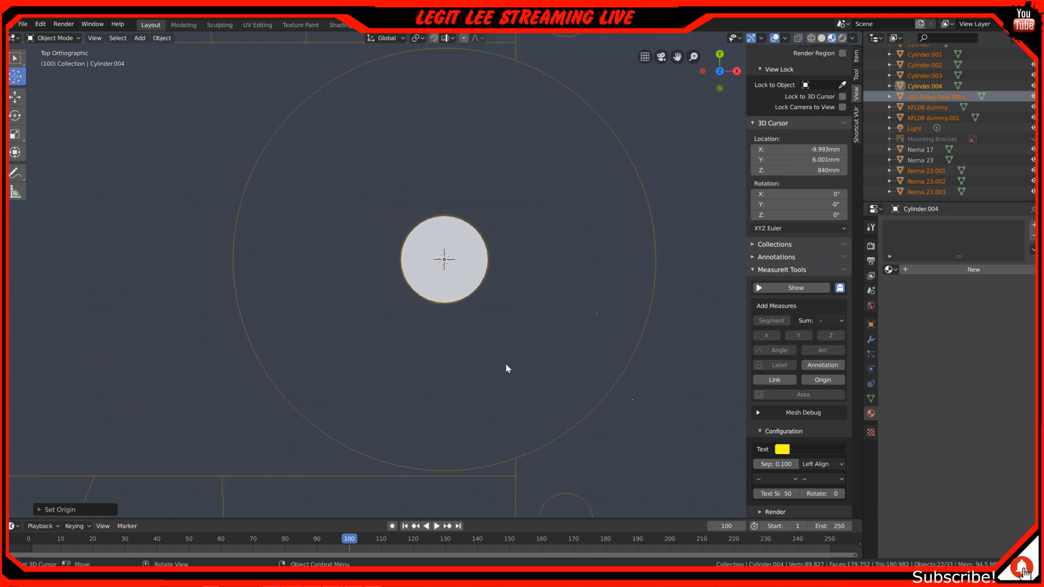
pyautogui.scroll(-2, 498, 393)
pyautogui.keyDown('shift'); pyautogui.moveTo(498, 393); pyautogui.dragTo(480, 296, button='middle'); pyautogui.keyUp('shift')
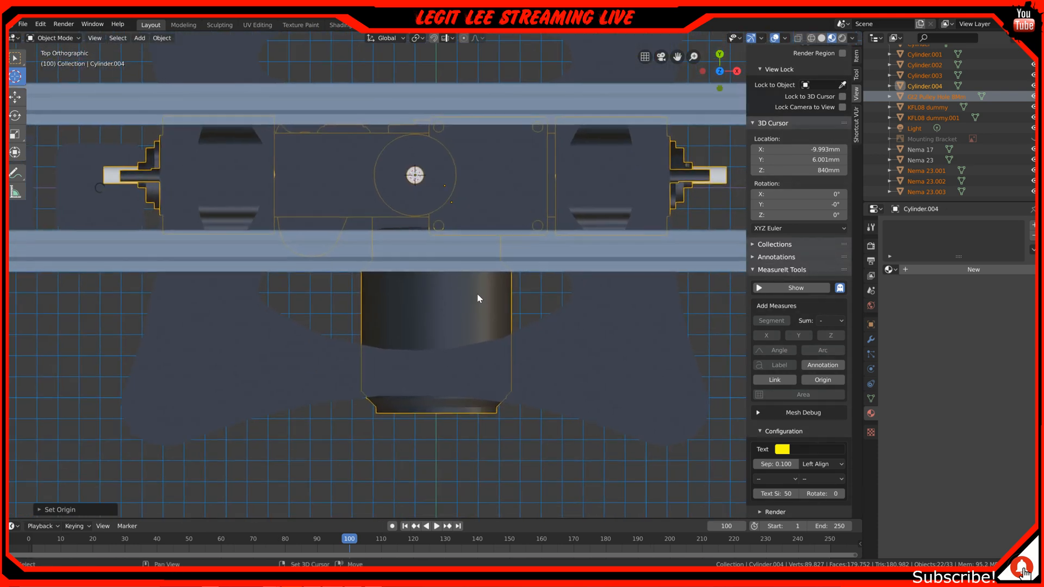
pyautogui.click(16, 98)
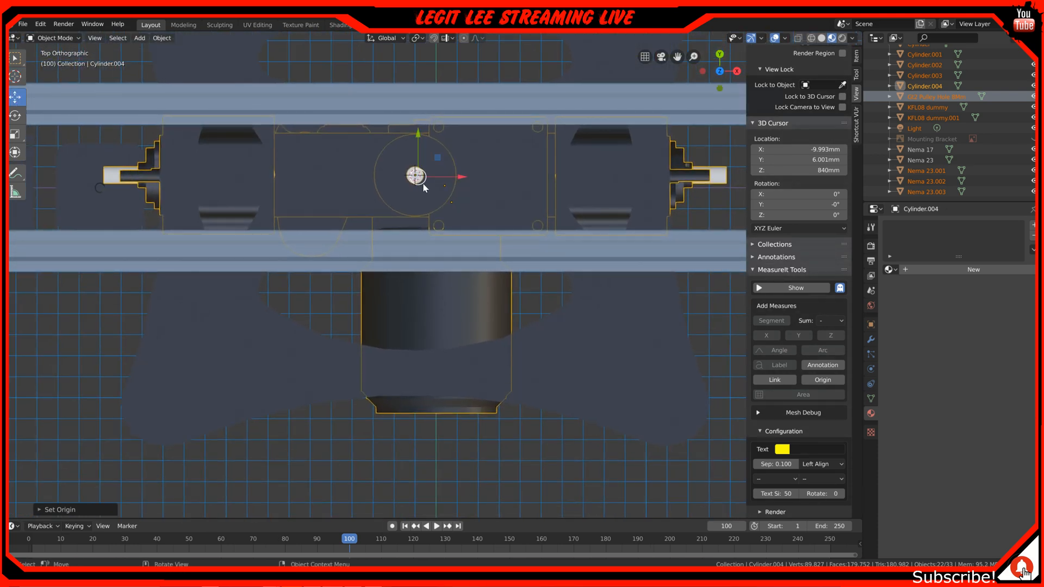
pyautogui.scroll(4, 423, 185)
pyautogui.keyDown('shift'); pyautogui.moveTo(405, 68); pyautogui.dragTo(475, 187, button='middle'); pyautogui.keyUp('shift')
pyautogui.scroll(3, 471, 196)
pyautogui.scroll(3, 471, 197)
pyautogui.keyDown('shift'); pyautogui.moveTo(500, 41); pyautogui.dragTo(533, 282, button='middle'); pyautogui.keyUp('shift')
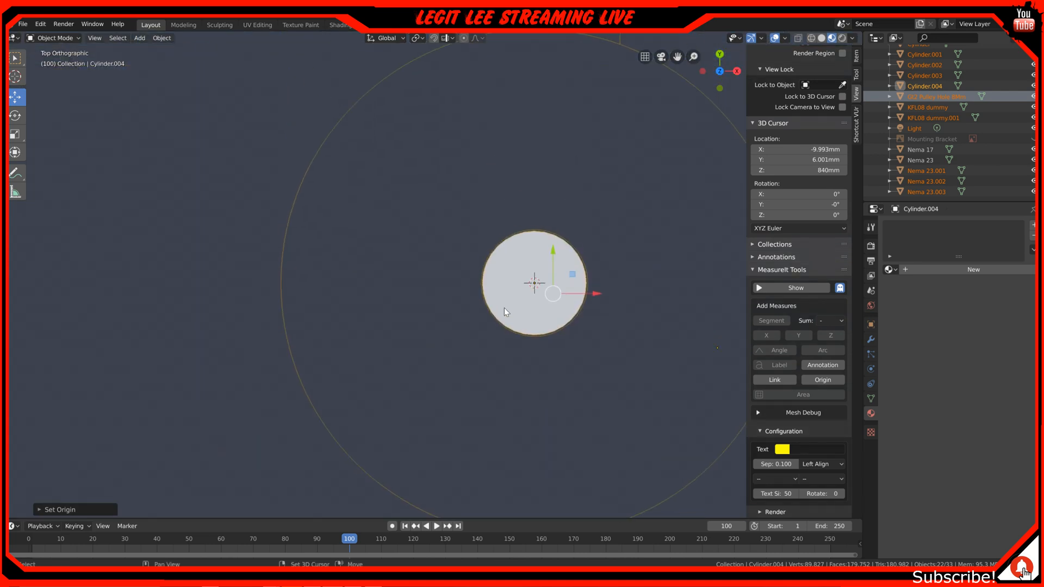
pyautogui.rightClick(537, 287)
pyautogui.moveTo(571, 284)
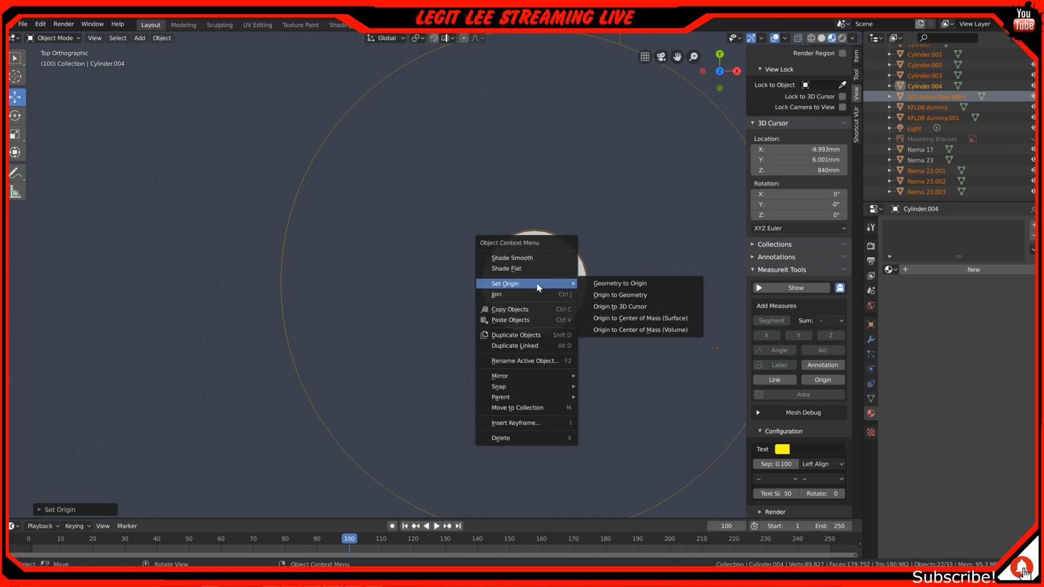
pyautogui.click(646, 308)
# Try to rotate the whole camera assembly about the vertical shaft in the top orthographic view
pyautogui.scroll(-8, 560, 375)
pyautogui.scroll(-2, 549, 397)
pyautogui.moveTo(549, 396); pyautogui.dragTo(457, 346, button='middle')
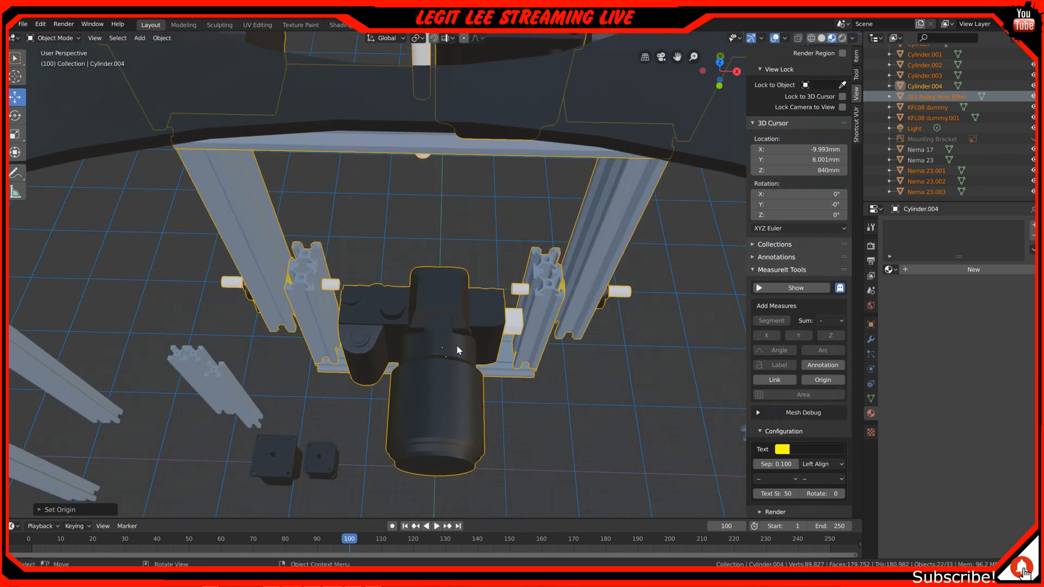
pyautogui.press('KP_7')
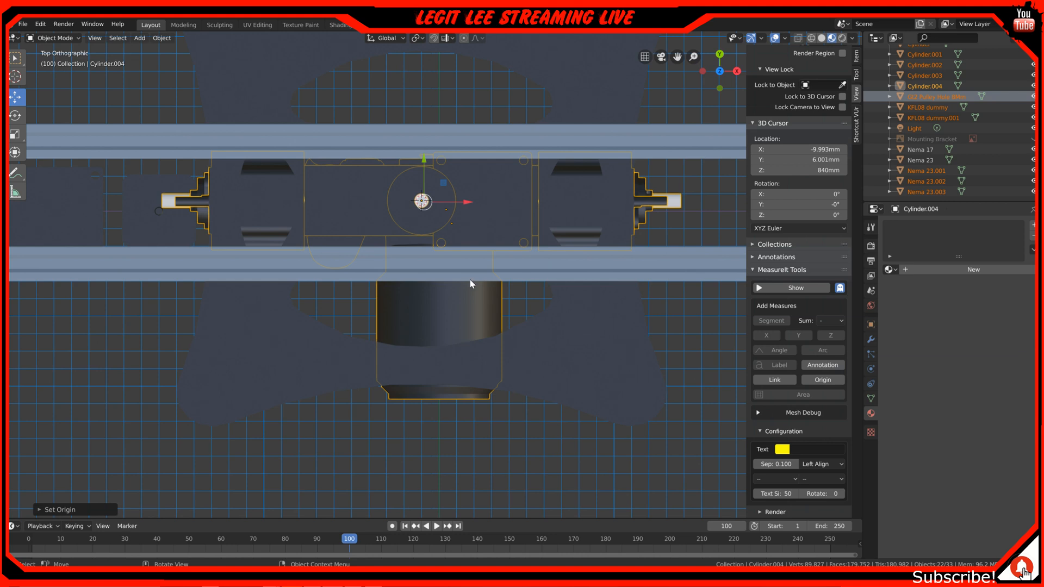
pyautogui.press('r')
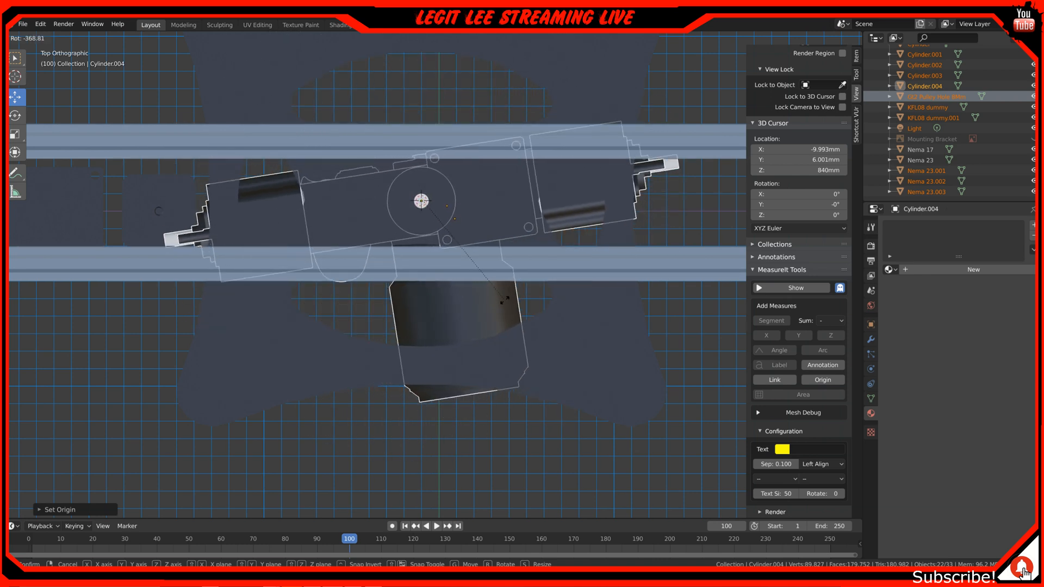
pyautogui.rightClick(491, 337)
# Undo the origin changes and the selection of the camera assembly back to just the pulley and vertical shaft
pyautogui.moveTo(382, 409); pyautogui.dragTo(387, 385, button='middle')
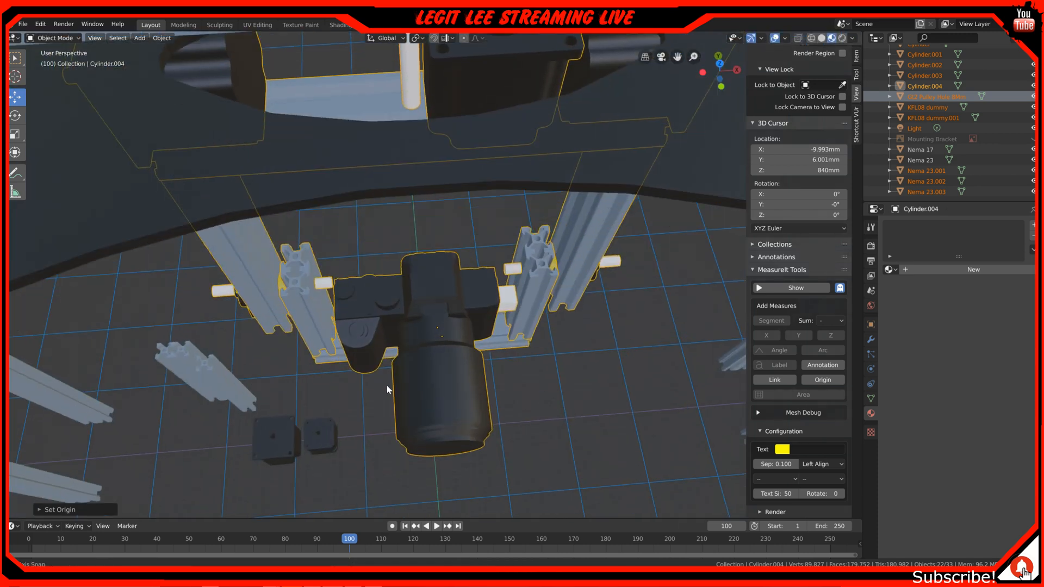
pyautogui.scroll(-3, 386, 385)
pyautogui.scroll(-3, 354, 383)
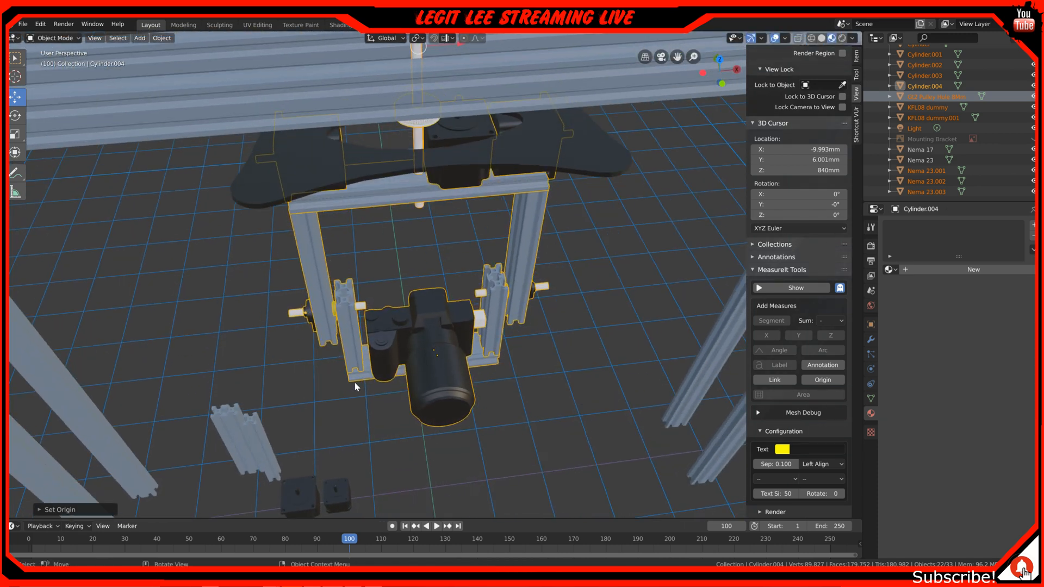
pyautogui.scroll(-2, 354, 383)
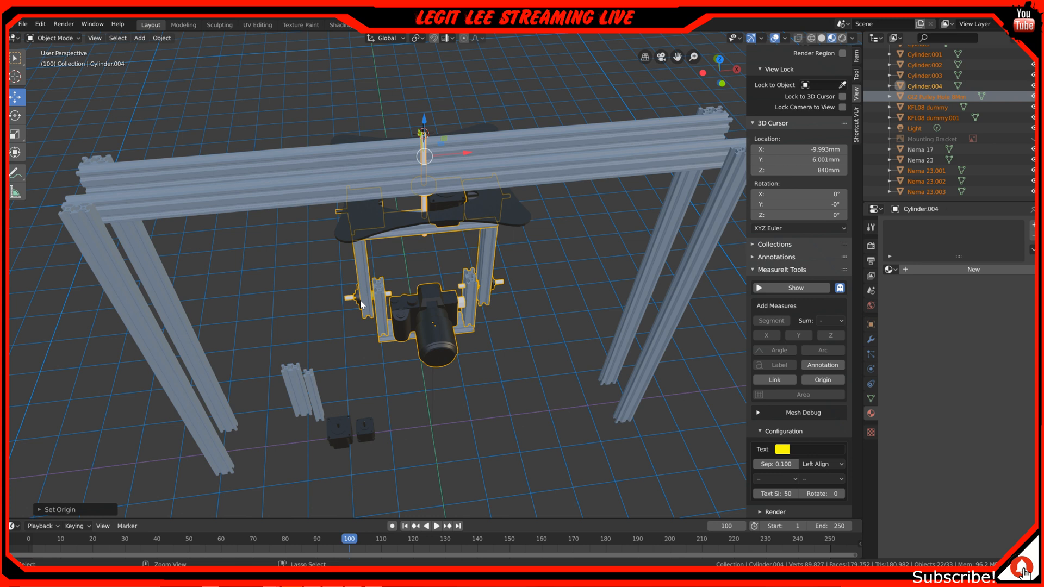
pyautogui.hotkey('ctrl', 'z')
pyautogui.hotkey('ctrl', 'z')
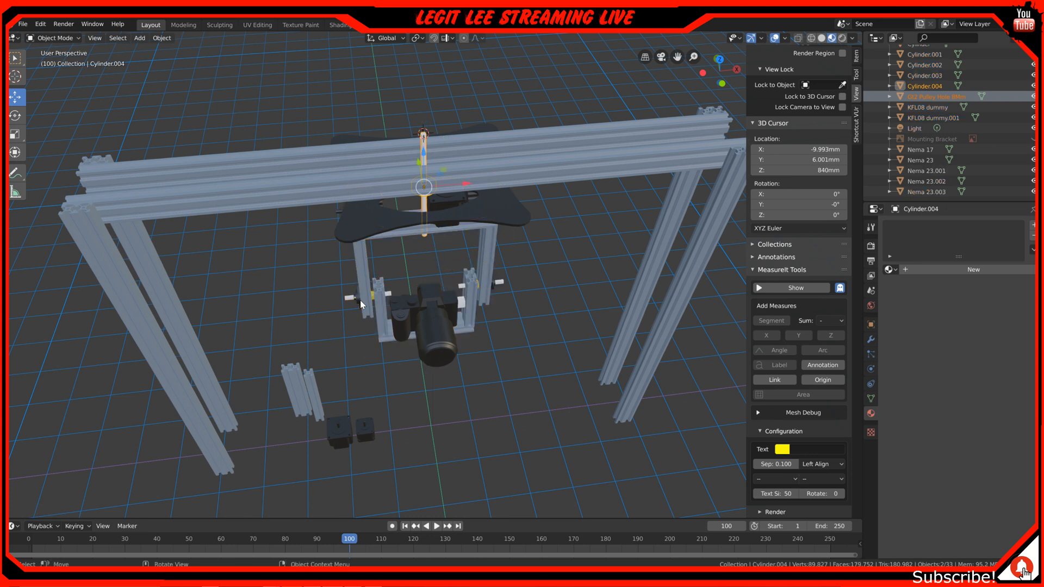
# Examine how the vertical shaft and pulley pass between the overhead rails to the hanging camera assembly, in perspective and top views
pyautogui.scroll(6, 361, 304)
pyautogui.scroll(-2, 381, 213)
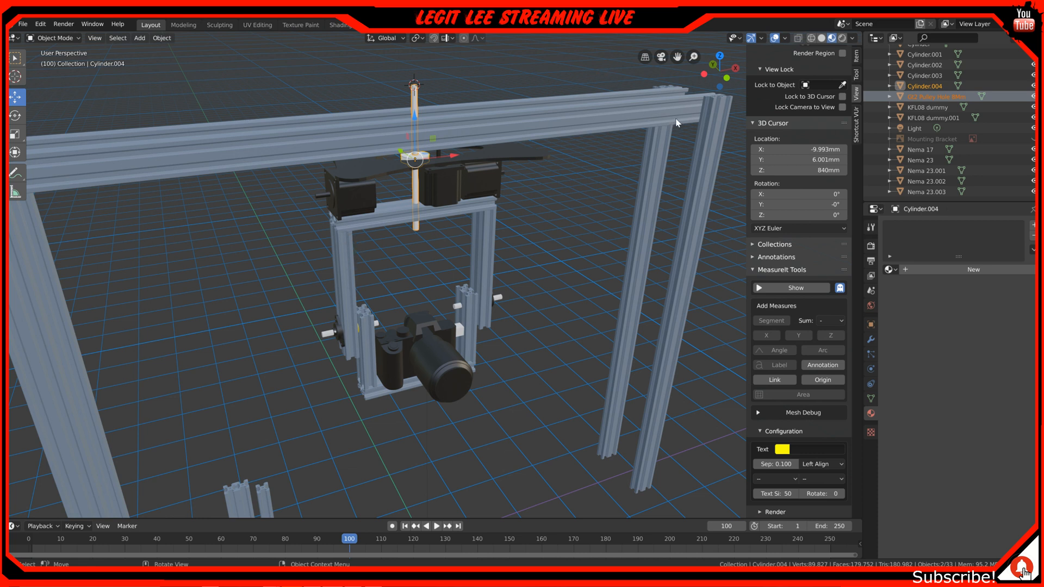
pyautogui.moveTo(374, 209); pyautogui.dragTo(422, 174, button='middle')
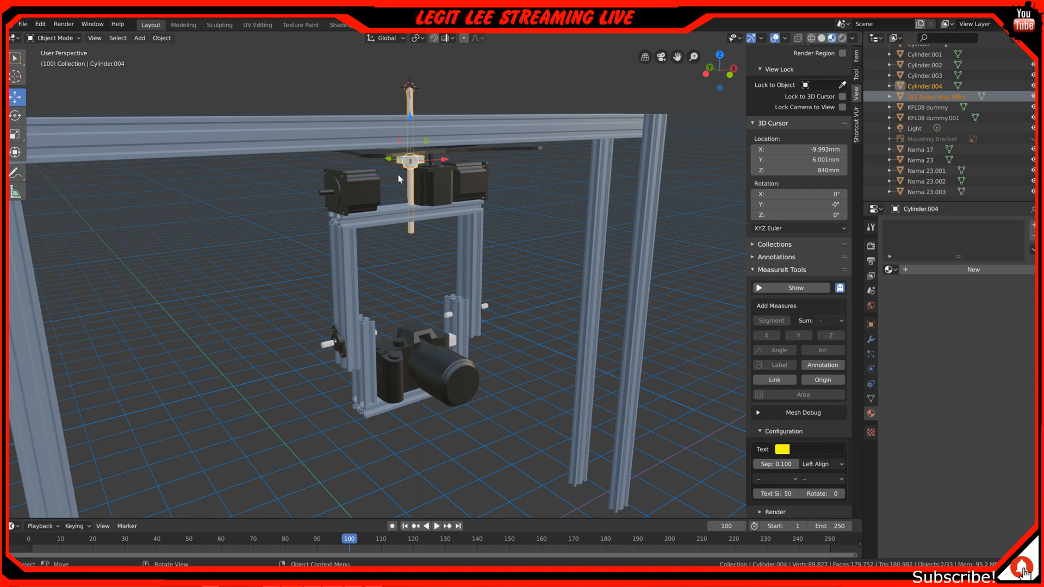
pyautogui.moveTo(370, 258); pyautogui.dragTo(346, 265, button='middle')
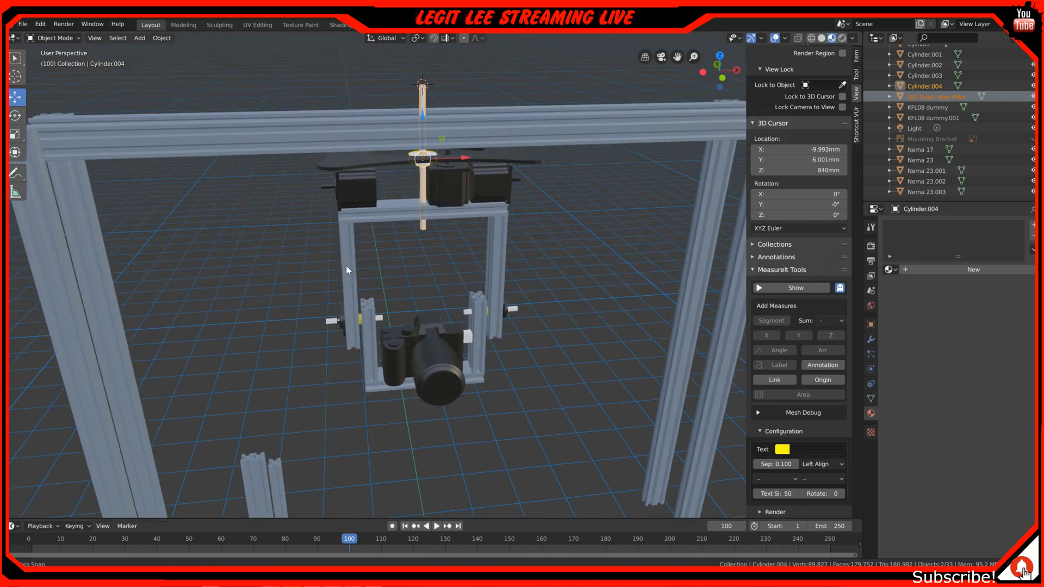
pyautogui.scroll(4, 343, 174)
pyautogui.scroll(-3, 342, 166)
pyautogui.moveTo(337, 161); pyautogui.dragTo(456, 218, button='middle')
pyautogui.scroll(2, 405, 193)
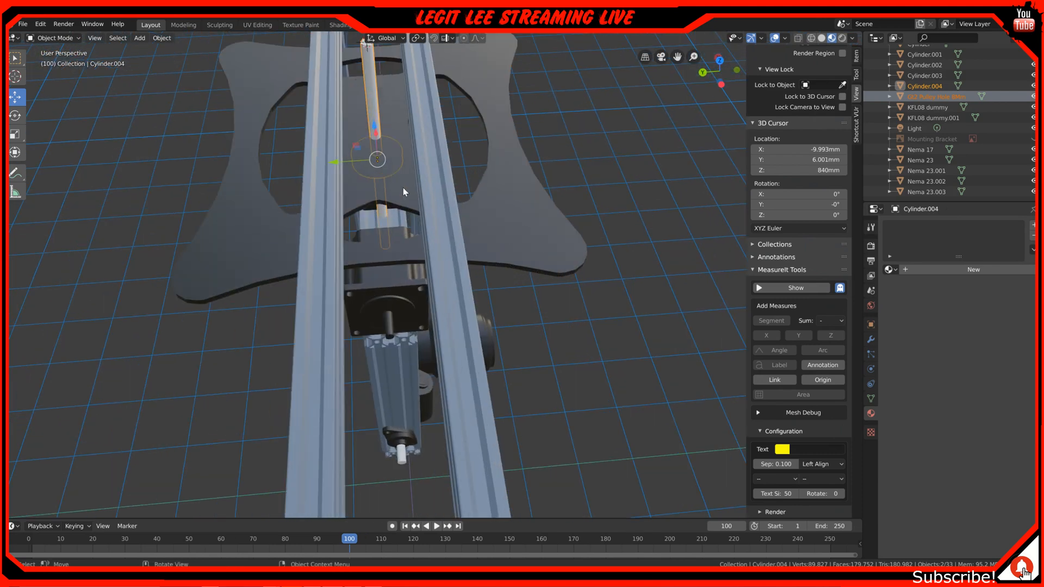
pyautogui.press('KP_7')
pyautogui.scroll(1, 386, 177)
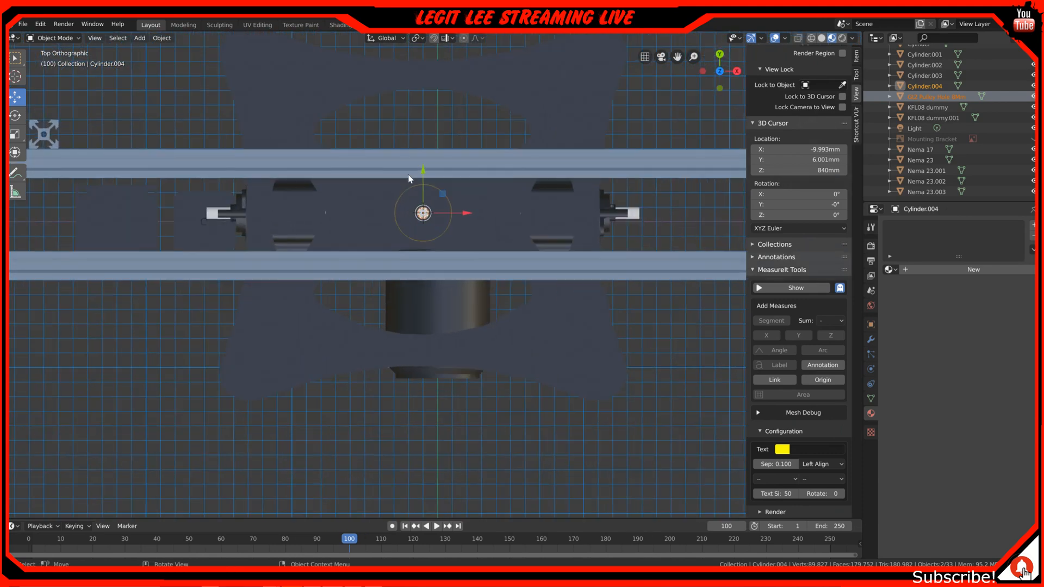
# Select the black four-armed plate beneath the overhead rails and examine its fit around the vertical shaft in perspective and front views
pyautogui.click(562, 326)
pyautogui.moveTo(443, 355); pyautogui.dragTo(344, 336, button='middle')
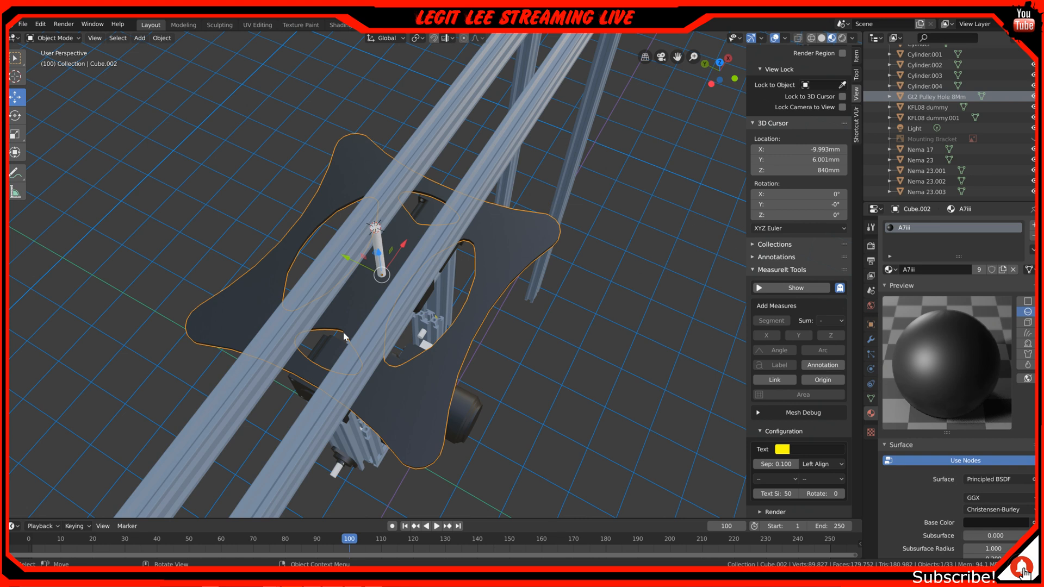
pyautogui.moveTo(344, 338); pyautogui.dragTo(391, 245, button='middle')
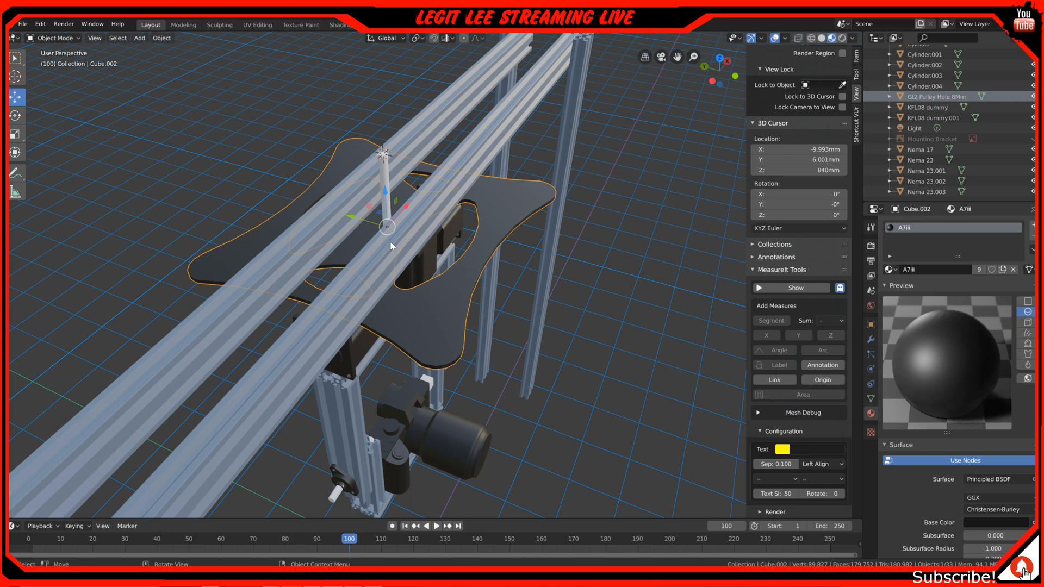
pyautogui.moveTo(391, 240); pyautogui.dragTo(419, 241, button='middle')
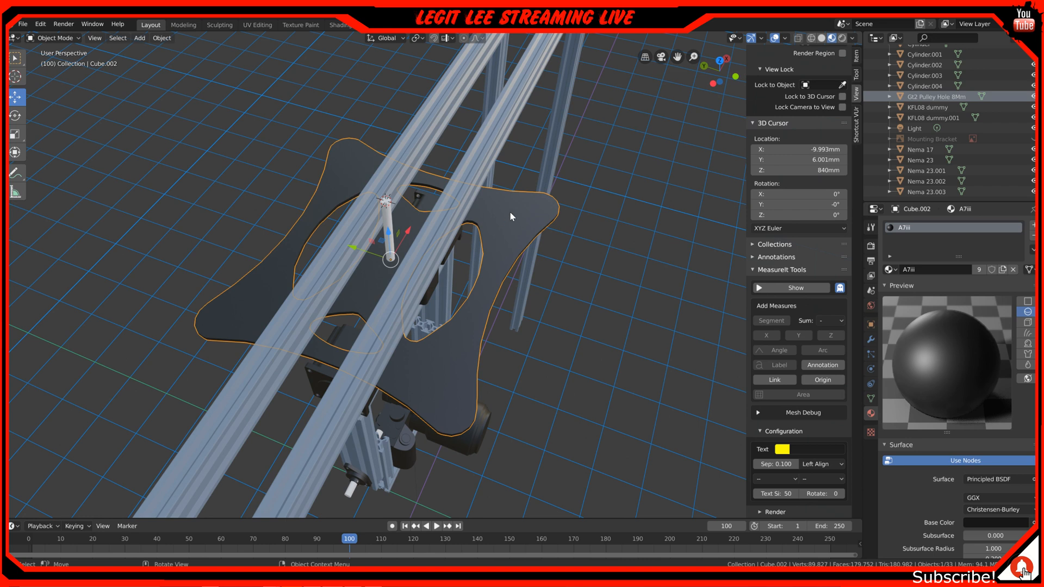
pyautogui.moveTo(463, 249); pyautogui.dragTo(403, 278, button='middle')
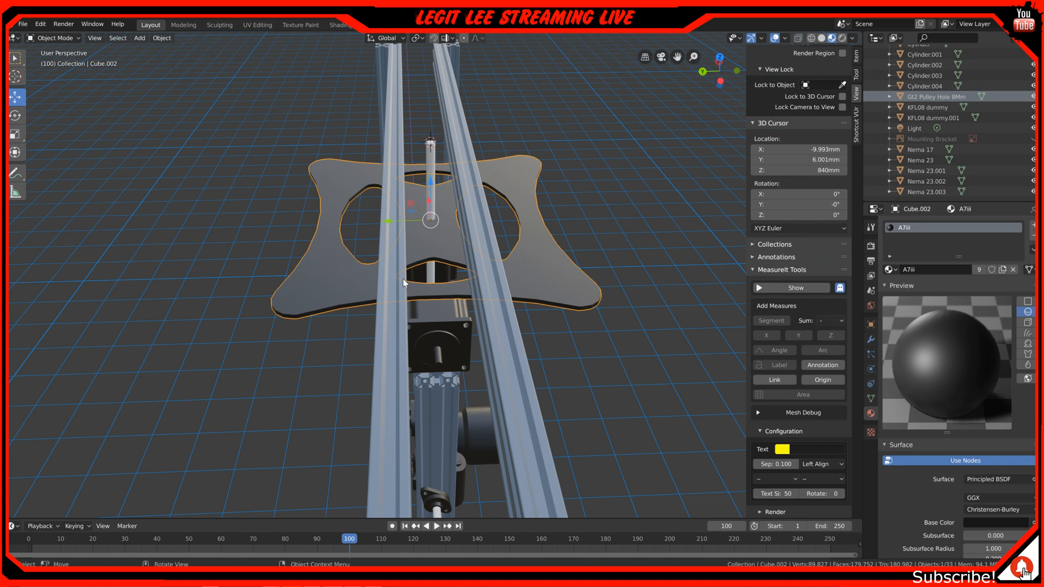
pyautogui.moveTo(585, 249); pyautogui.dragTo(571, 255, button='middle')
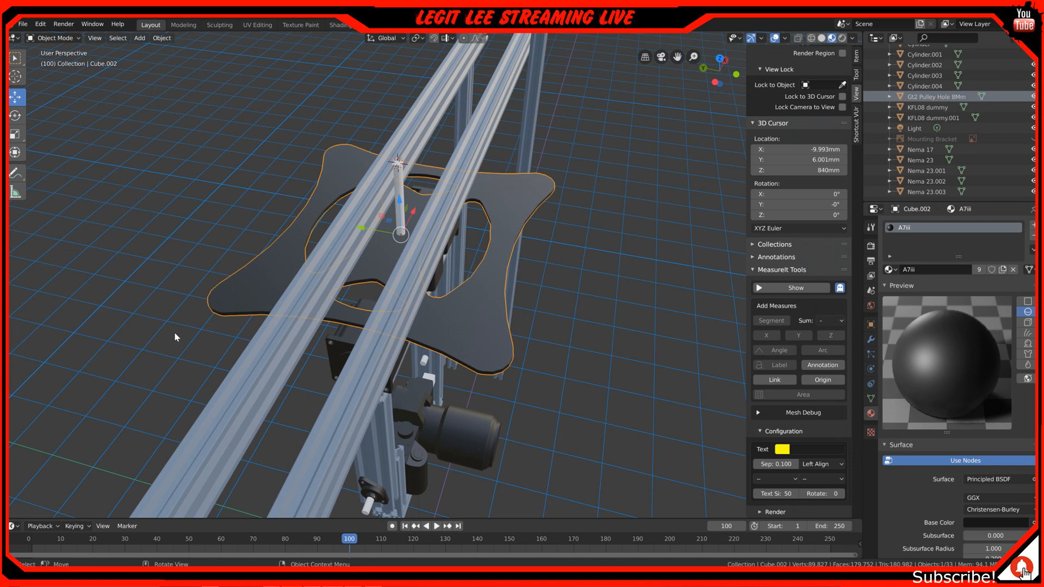
pyautogui.moveTo(423, 263); pyautogui.dragTo(324, 237, button='middle')
pyautogui.moveTo(197, 277); pyautogui.dragTo(231, 228, button='middle')
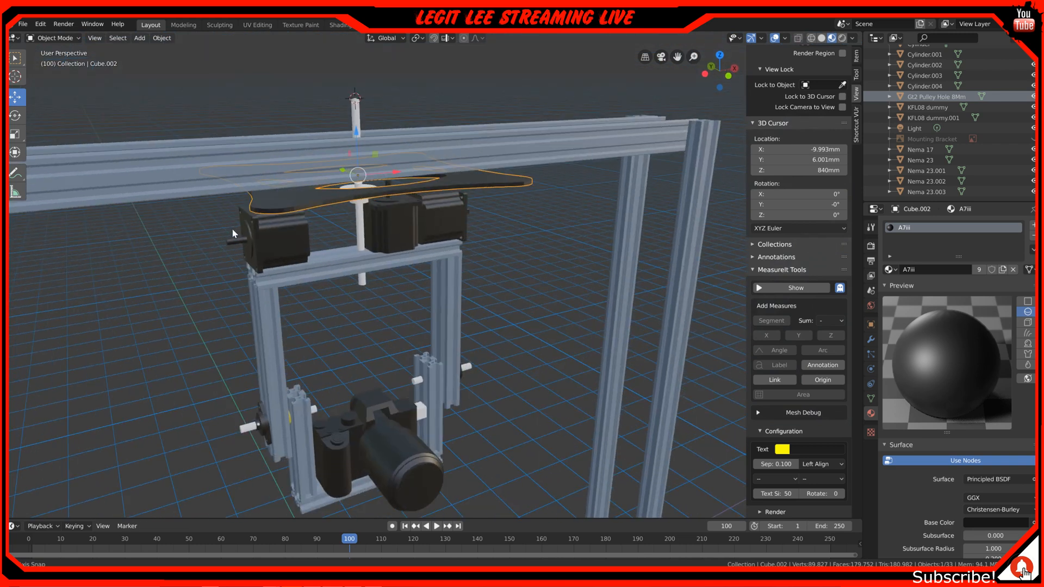
pyautogui.press('KP_1')
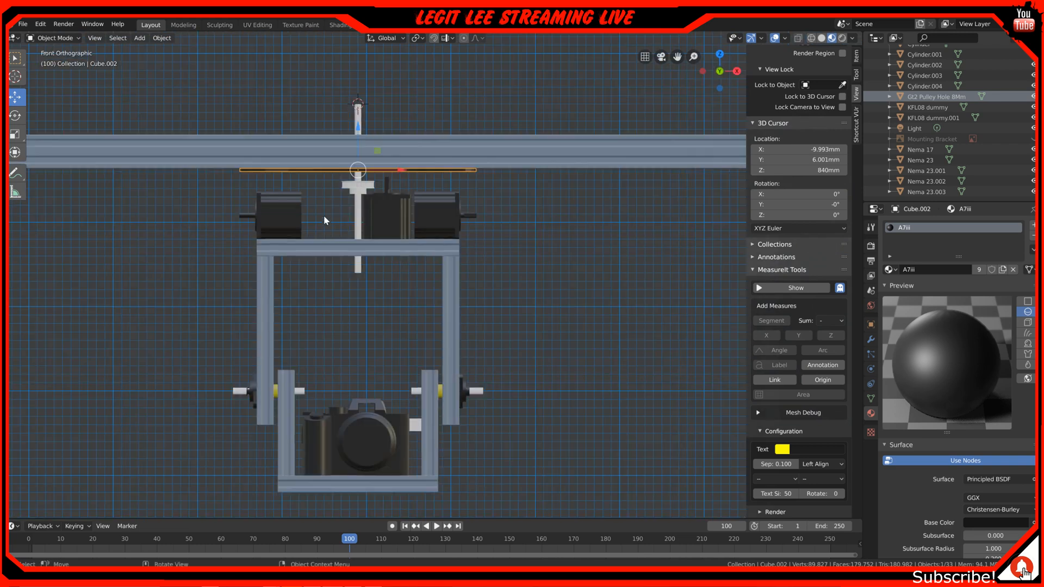
# Select the whole camera assembly with its four-armed mounting plate in the front view and slide it slightly along the X axis beneath the overhead rails
pyautogui.moveTo(266, 173); pyautogui.dragTo(549, 481)
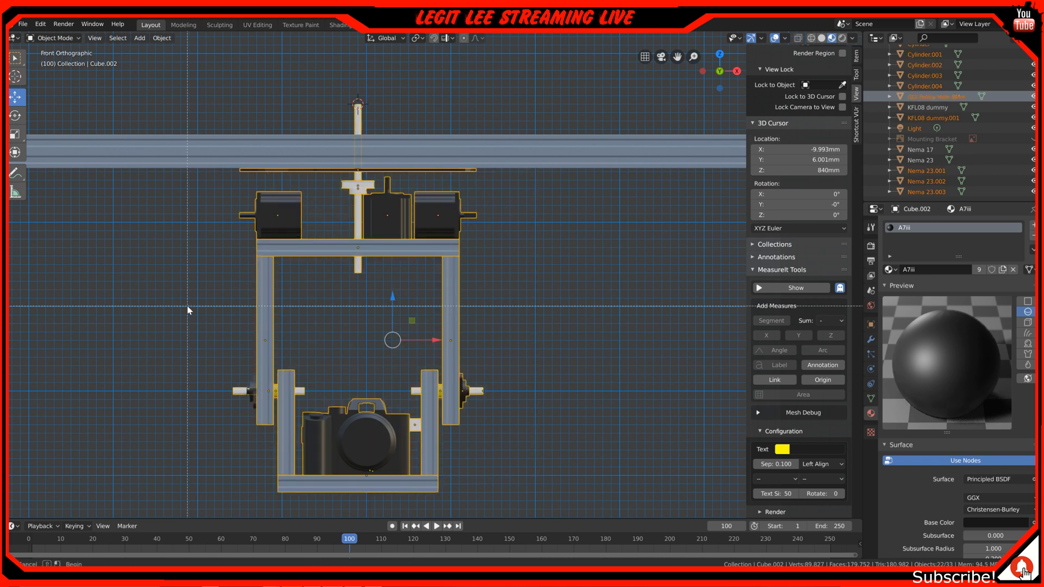
pyautogui.press('b')
pyautogui.moveTo(192, 171); pyautogui.dragTo(557, 499)
pyautogui.scroll(-2, 485, 325)
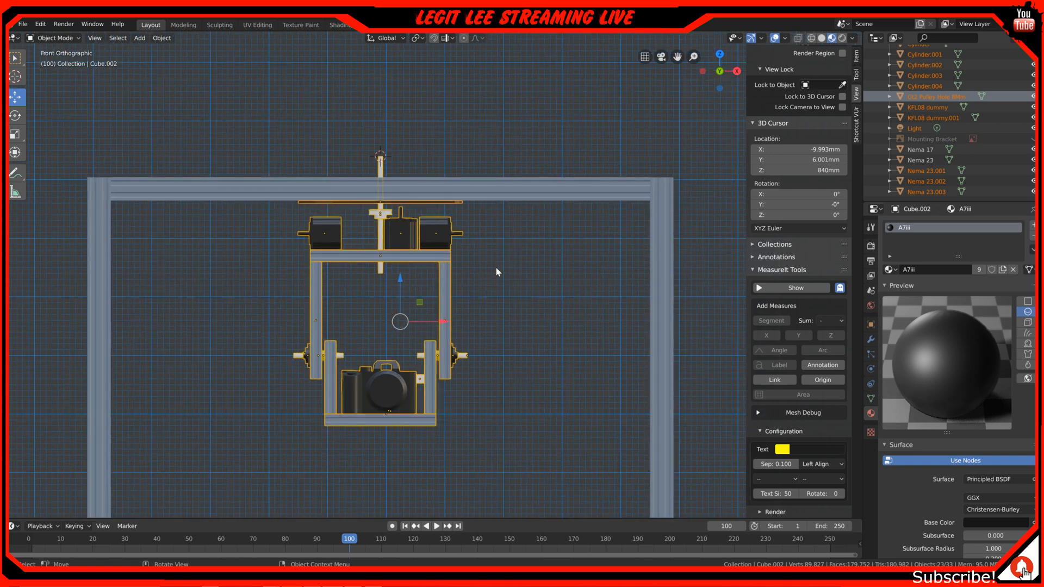
pyautogui.scroll(1, 496, 267)
pyautogui.scroll(-2, 266, 228)
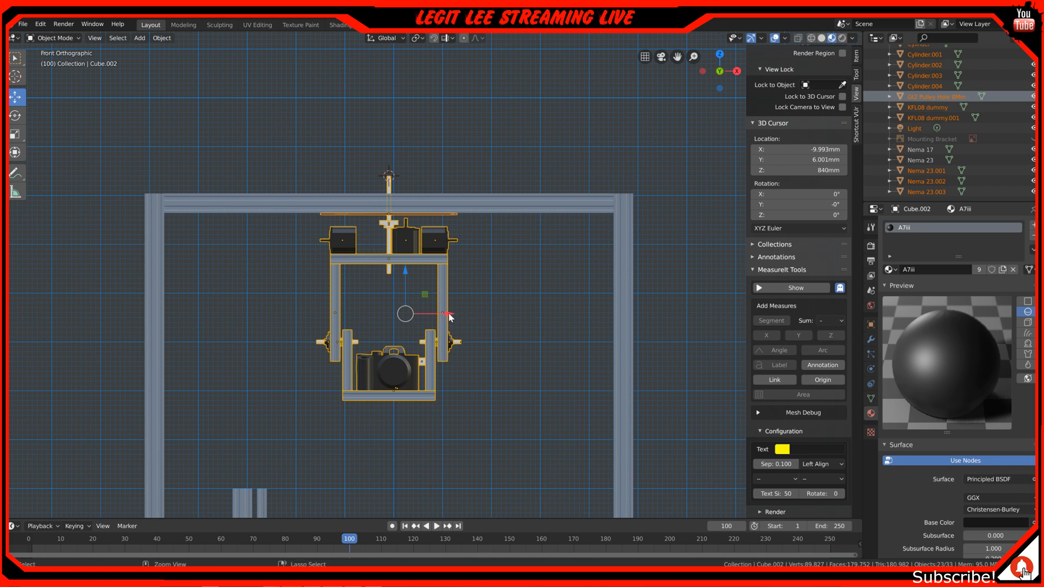
pyautogui.moveTo(451, 318)
pyautogui.mouseDown()
pyautogui.moveTo(574, 319)
pyautogui.moveTo(301, 320)
pyautogui.moveTo(617, 317)
pyautogui.moveTo(295, 317)
pyautogui.moveTo(553, 313)
pyautogui.moveTo(383, 312)
pyautogui.moveTo(514, 306)
pyautogui.moveTo(460, 307)
pyautogui.mouseUp()
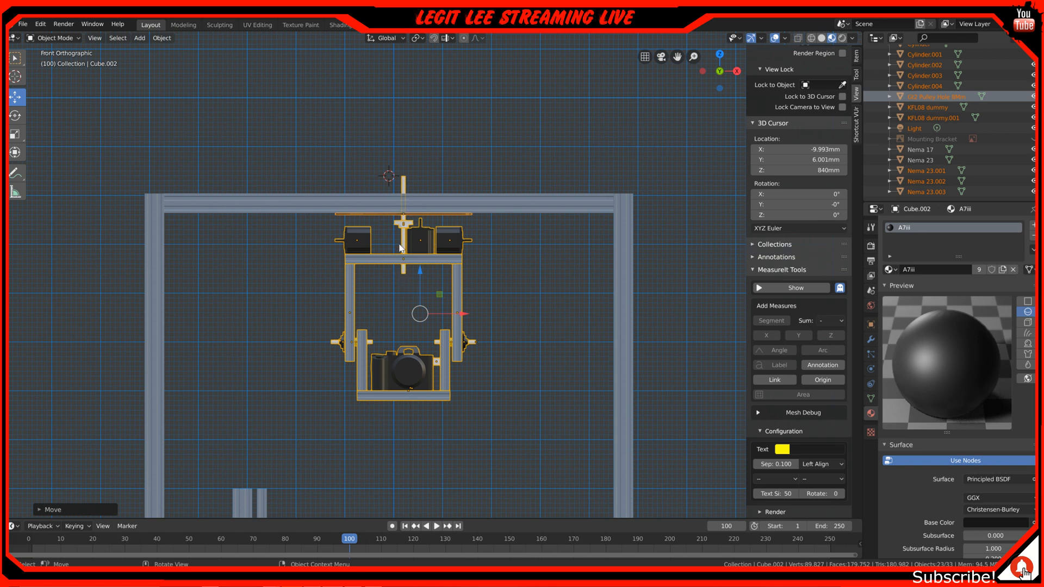
pyautogui.scroll(-2, 421, 281)
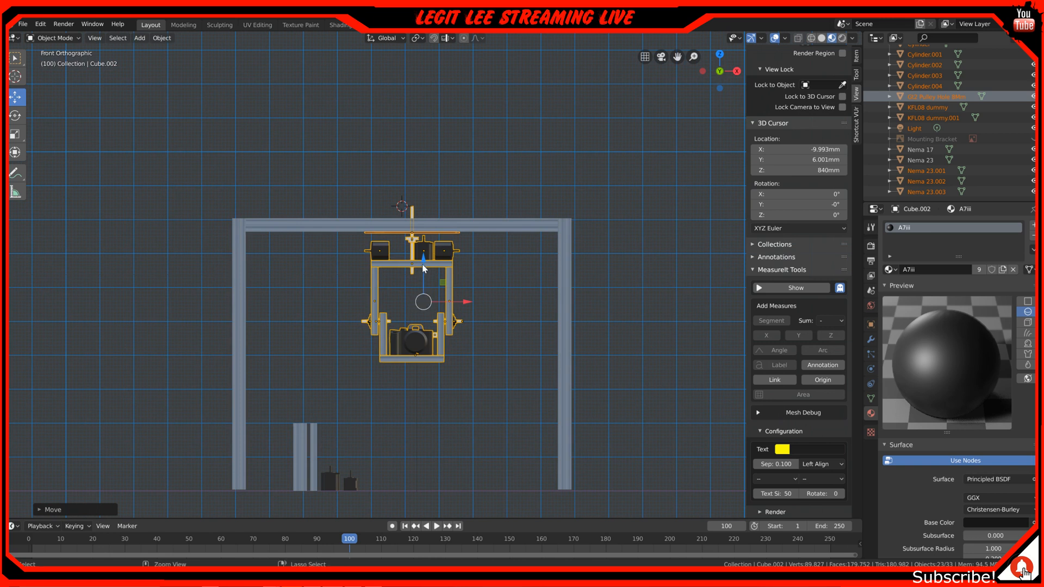
pyautogui.hotkey('shift', 'd')
pyautogui.click(424, 267)
pyautogui.click(425, 262)
pyautogui.scroll(1, 425, 265)
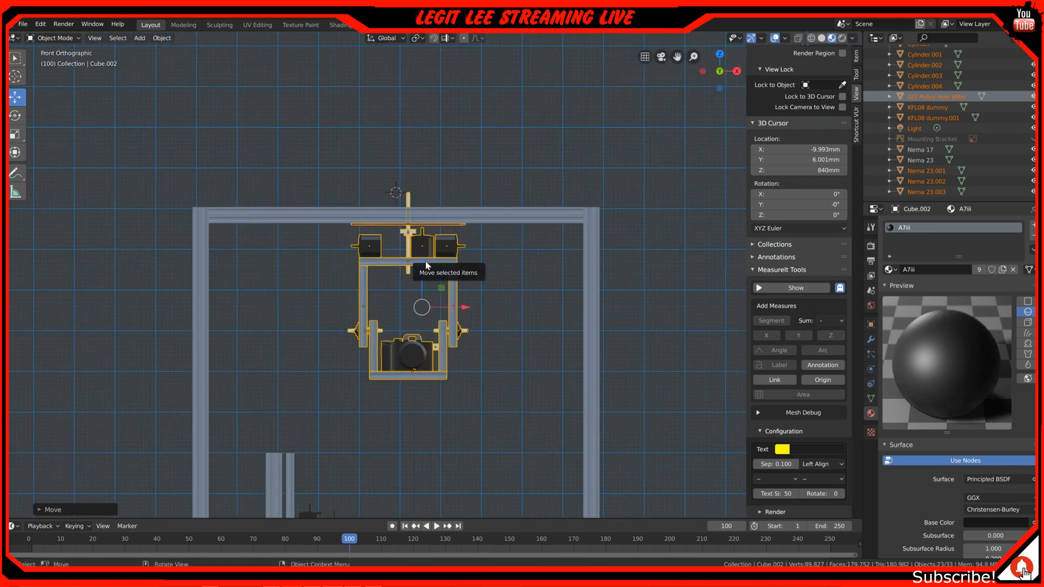
pyautogui.click(419, 272)
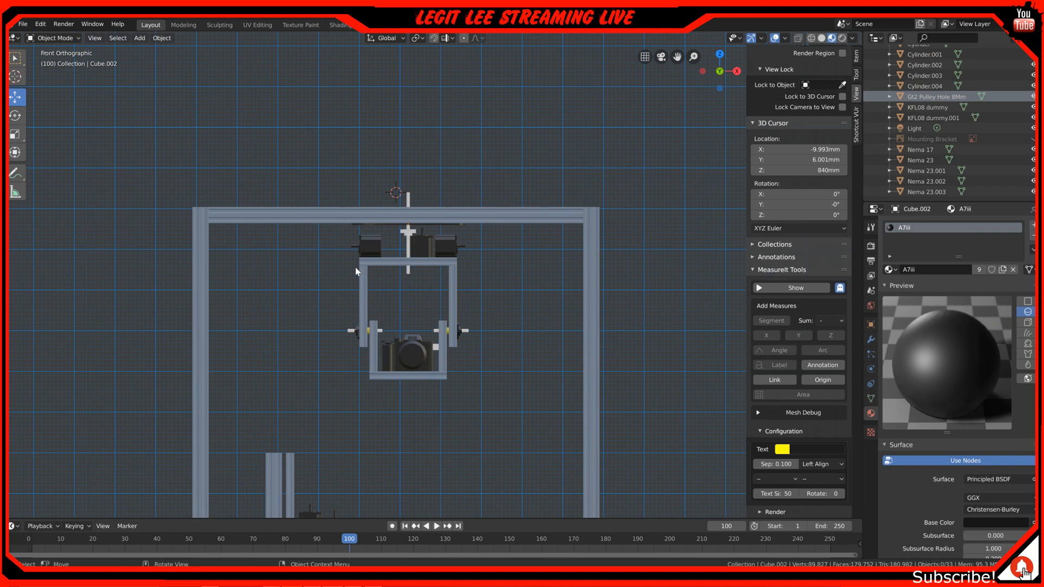
pyautogui.moveTo(322, 223); pyautogui.dragTo(499, 418)
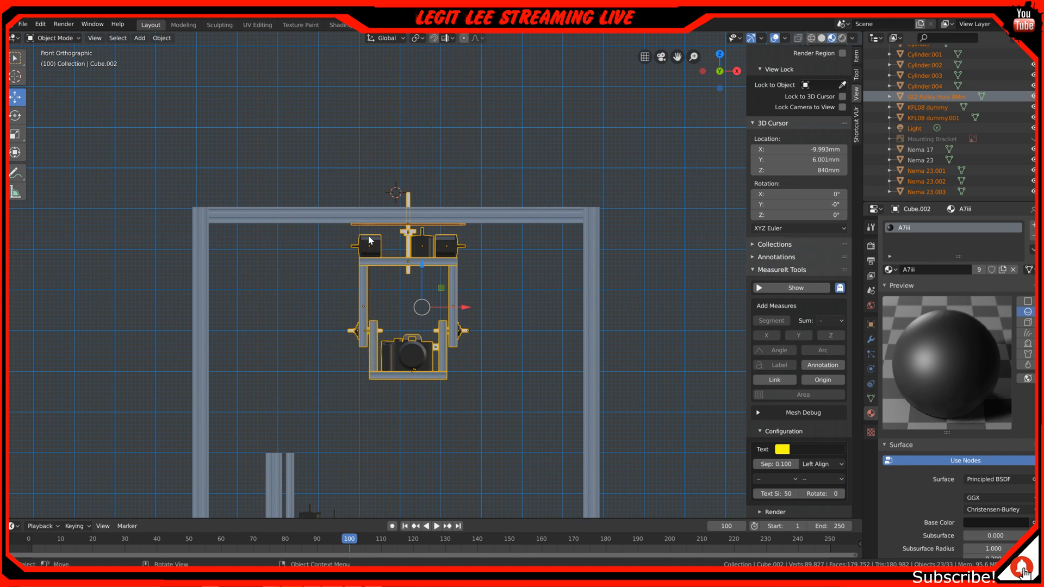
pyautogui.hotkey('alt', 'a')
# Select the camera assembly without the four-armed plate and try different heights and sideways positions for it inside the frame in the front view
pyautogui.press('b')
pyautogui.moveTo(345, 230); pyautogui.dragTo(511, 441)
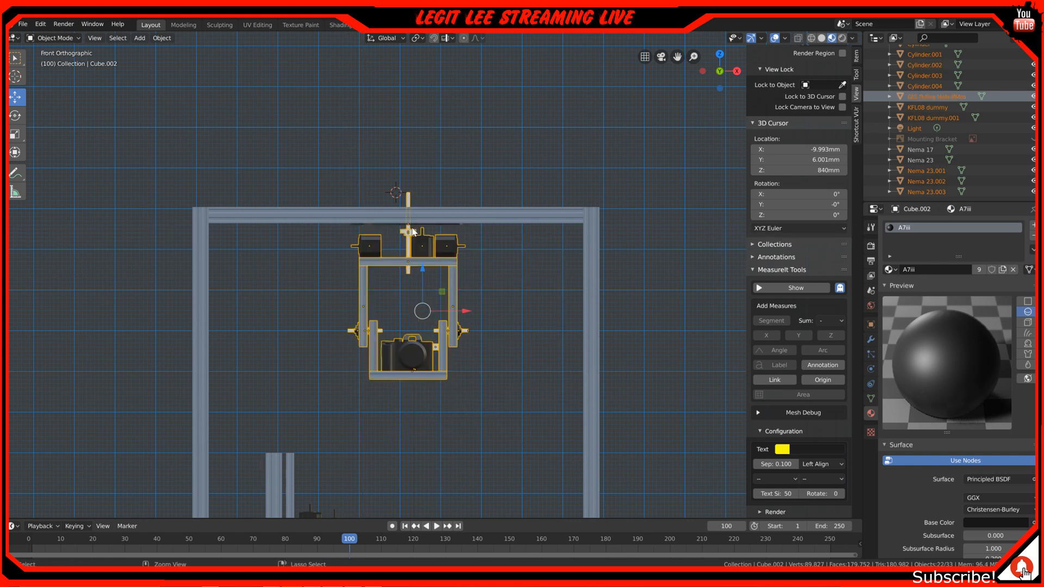
pyautogui.moveTo(423, 278); pyautogui.dragTo(422, 331)
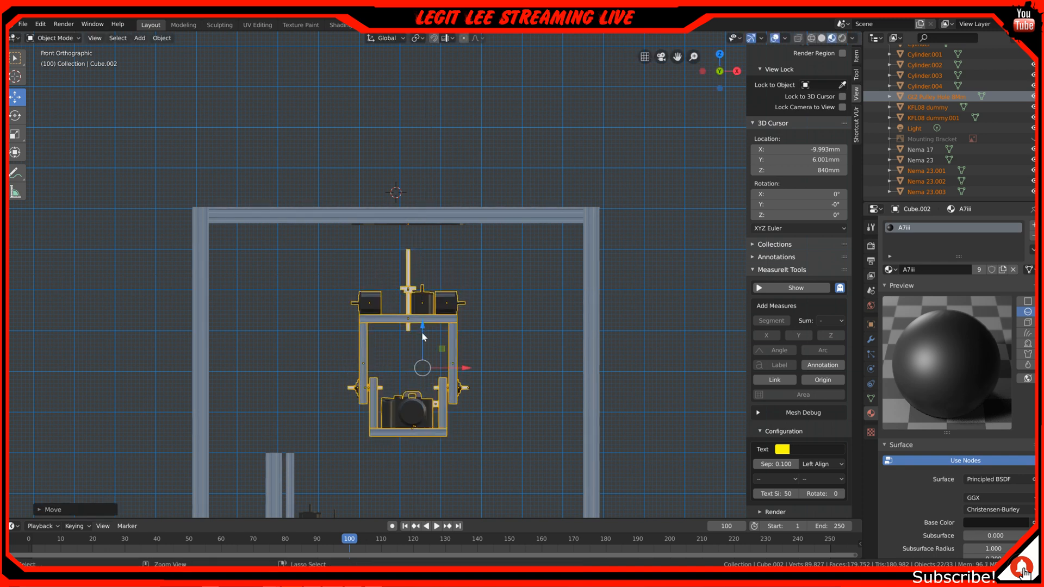
pyautogui.keyDown('shift'); pyautogui.moveTo(422, 331); pyautogui.dragTo(425, 238, button='middle'); pyautogui.keyUp('shift')
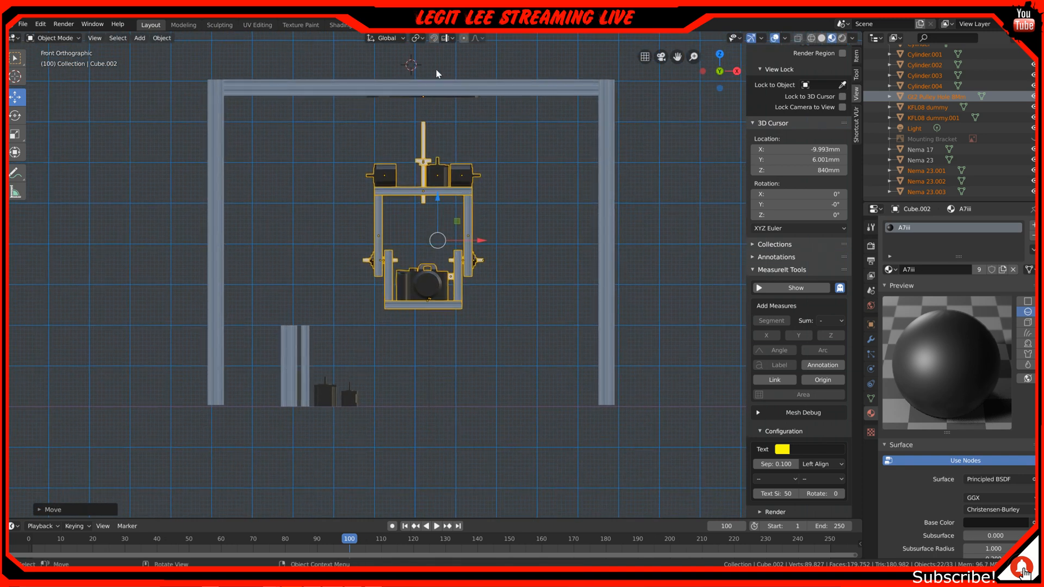
pyautogui.scroll(1, 432, 76)
pyautogui.moveTo(439, 192); pyautogui.dragTo(437, 262)
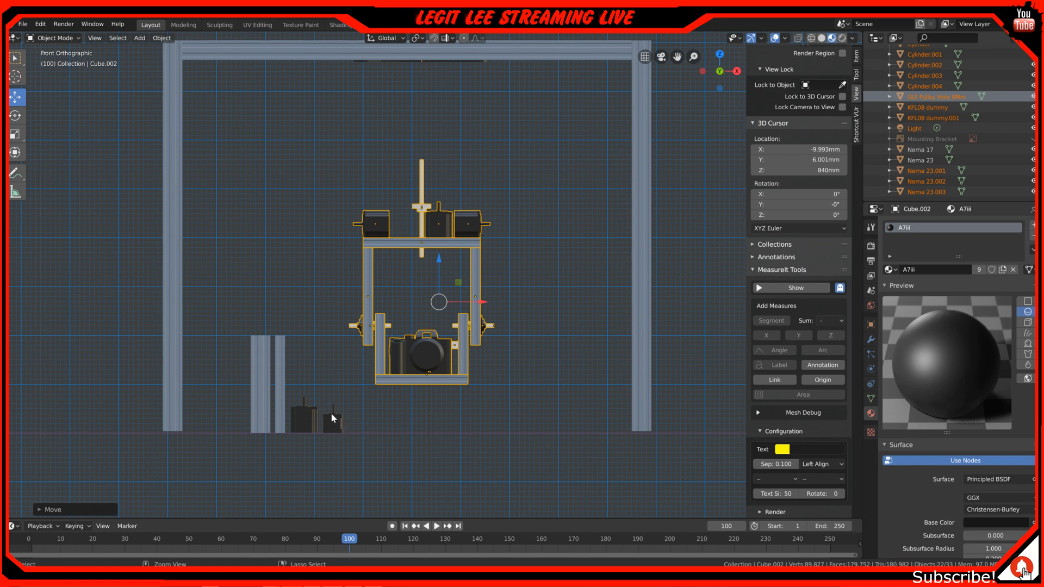
pyautogui.moveTo(484, 302); pyautogui.dragTo(399, 306)
pyautogui.moveTo(357, 262); pyautogui.dragTo(346, 202)
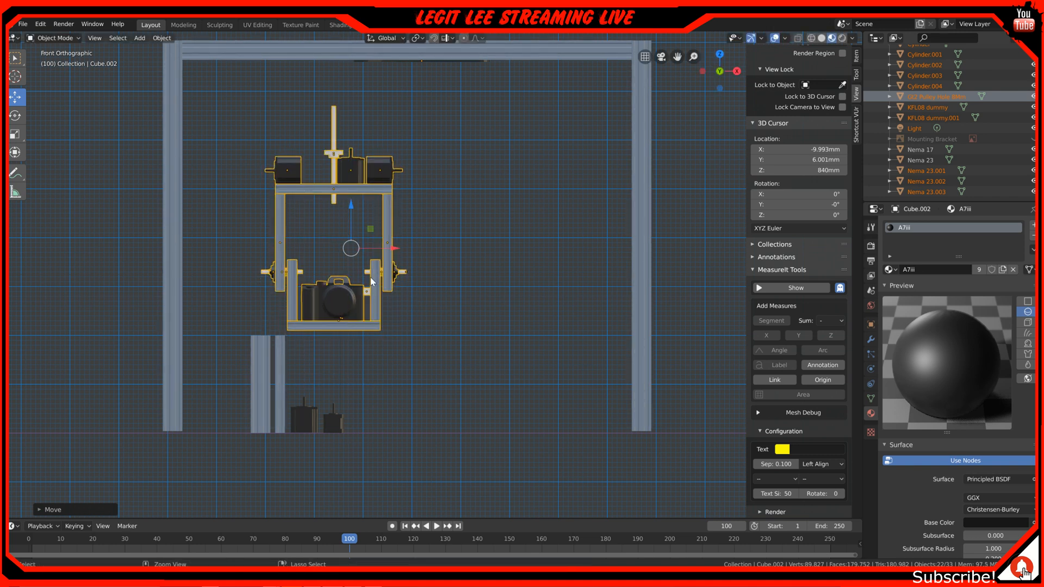
pyautogui.moveTo(391, 248); pyautogui.dragTo(372, 249)
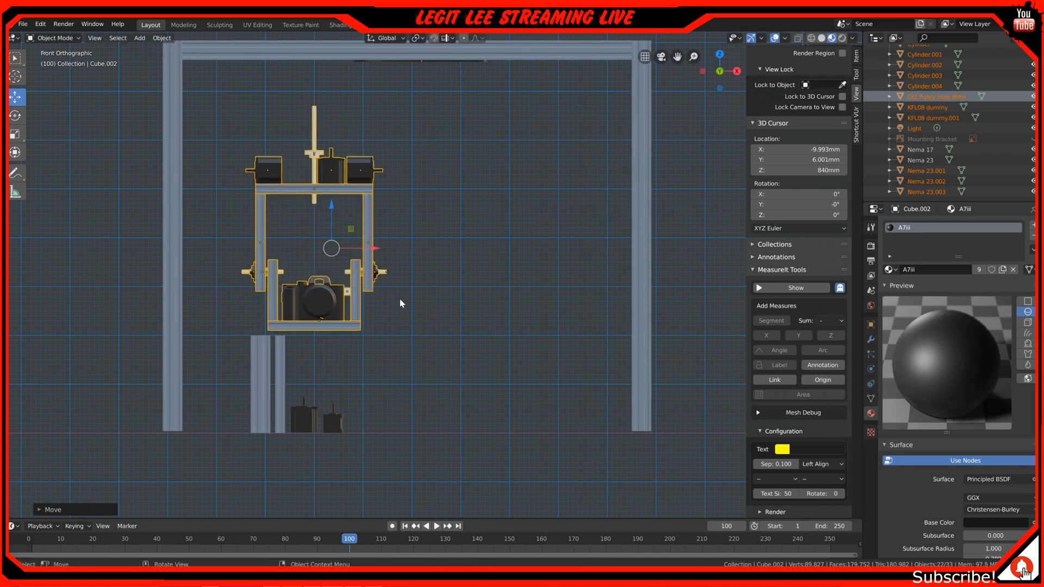
# Check the lowered camera assembly in the right view, and undo its moves back to the position beneath the overhead rails
pyautogui.press('KP_3')
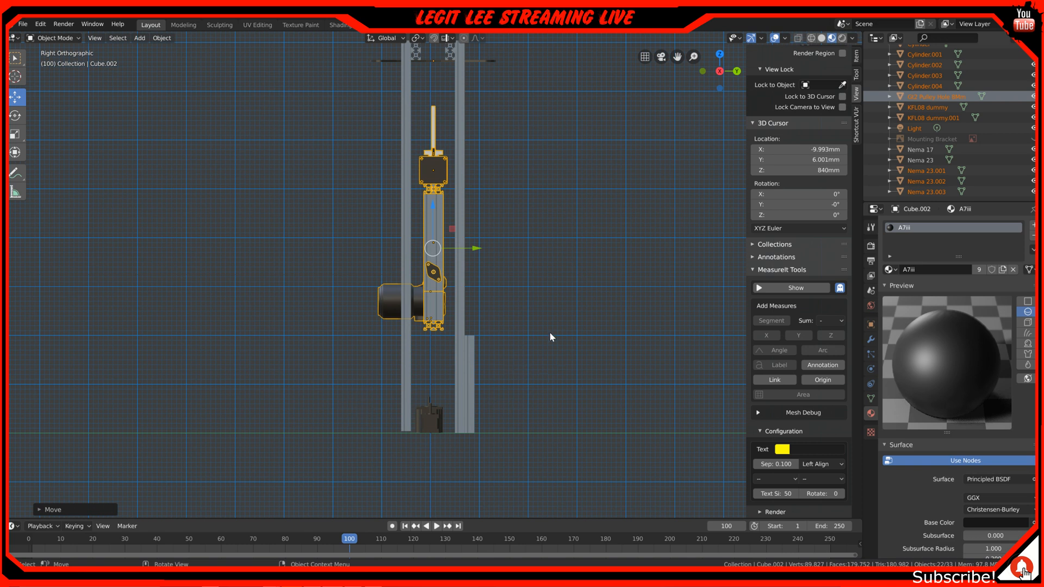
pyautogui.moveTo(337, 345); pyautogui.dragTo(426, 357, button='middle')
pyautogui.hotkey('ctrl', 'z')
pyautogui.hotkey('ctrl', 'z')
pyautogui.hotkey('ctrl', 'z')
pyautogui.hotkey('ctrl', 'z')
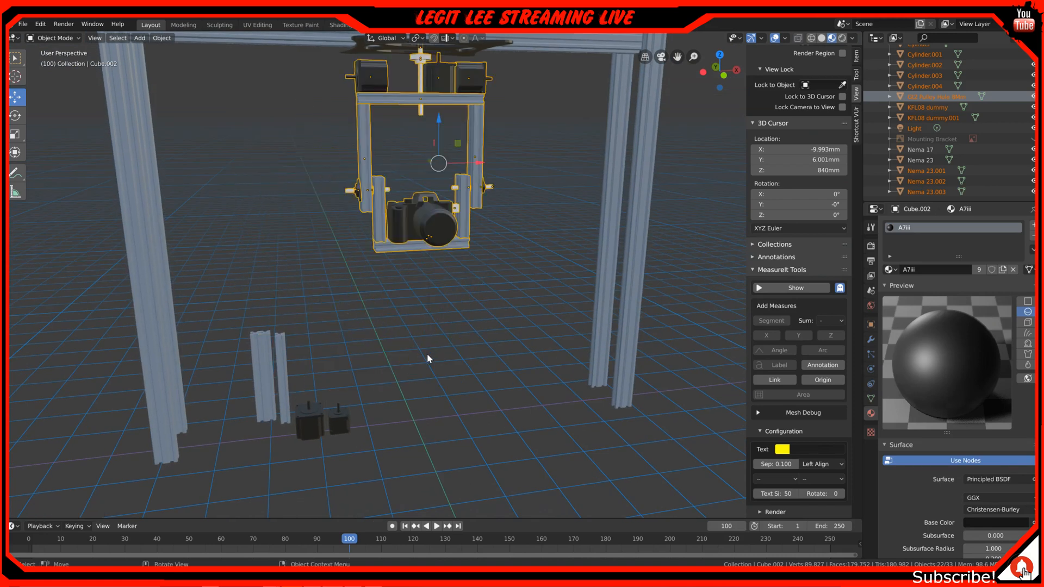
# Examine how the camera assembly hangs beneath the overhead rails from the frame's end, in perspective and close up in the front view
pyautogui.moveTo(442, 334); pyautogui.dragTo(501, 355, button='middle')
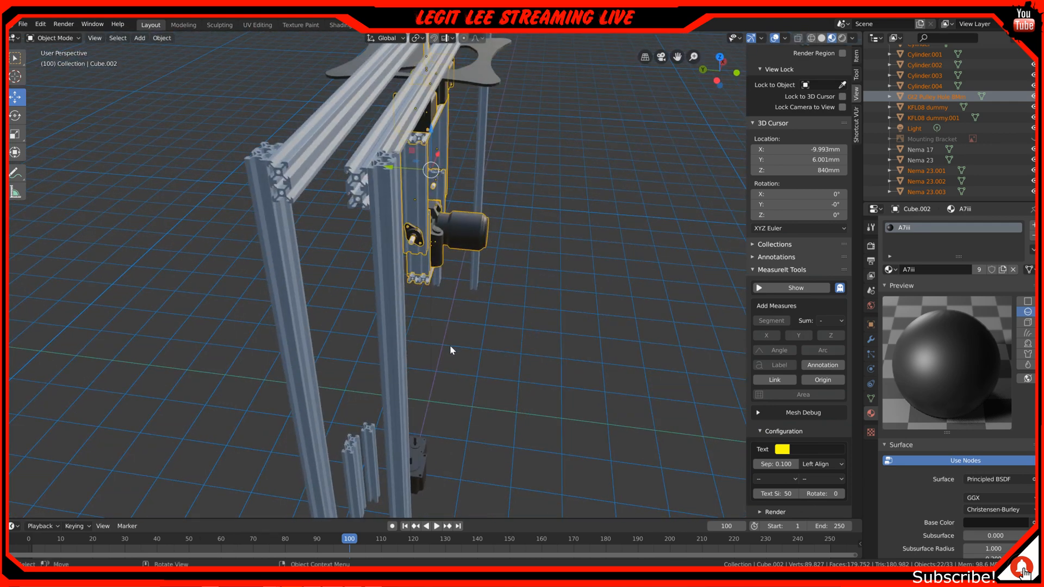
pyautogui.moveTo(465, 317); pyautogui.dragTo(414, 292, button='middle')
pyautogui.moveTo(618, 373); pyautogui.dragTo(477, 366, button='middle')
pyautogui.moveTo(549, 271); pyautogui.dragTo(570, 266, button='middle')
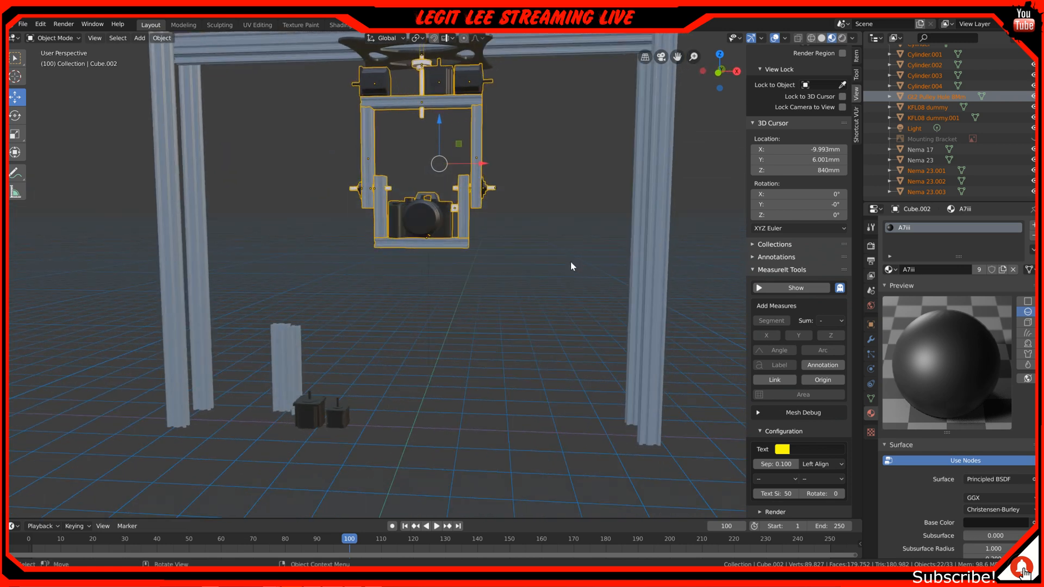
pyautogui.press('KP_1')
pyautogui.scroll(4, 560, 194)
pyautogui.keyDown('shift'); pyautogui.moveTo(562, 196); pyautogui.dragTo(558, 414, button='middle'); pyautogui.keyUp('shift')
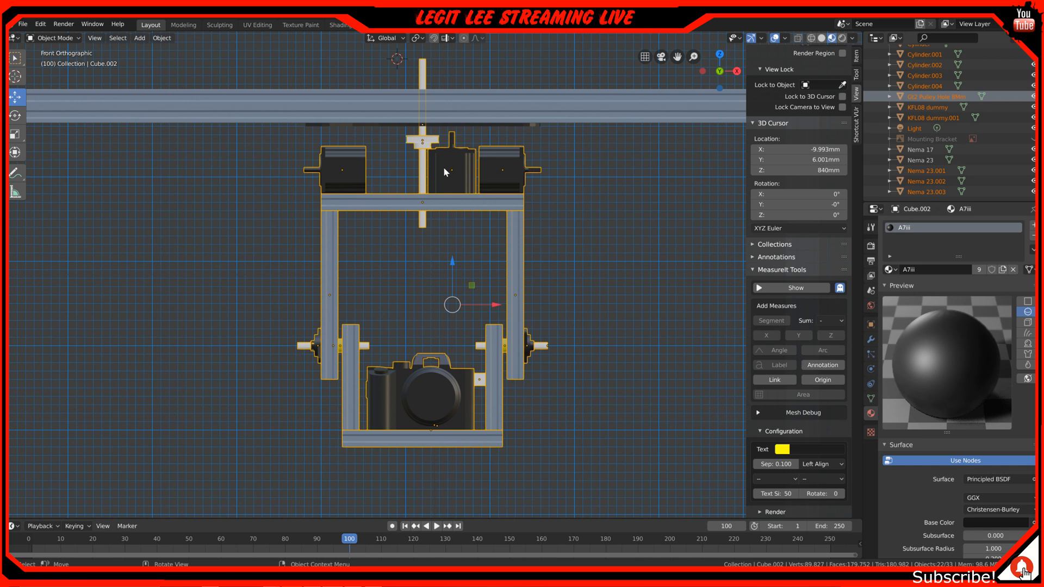
# Examine the paired overhead rails, end posts and hanging camera assembly in perspective, including the rail ends close up
pyautogui.scroll(-3, 437, 195)
pyautogui.moveTo(485, 328); pyautogui.dragTo(441, 355, button='middle')
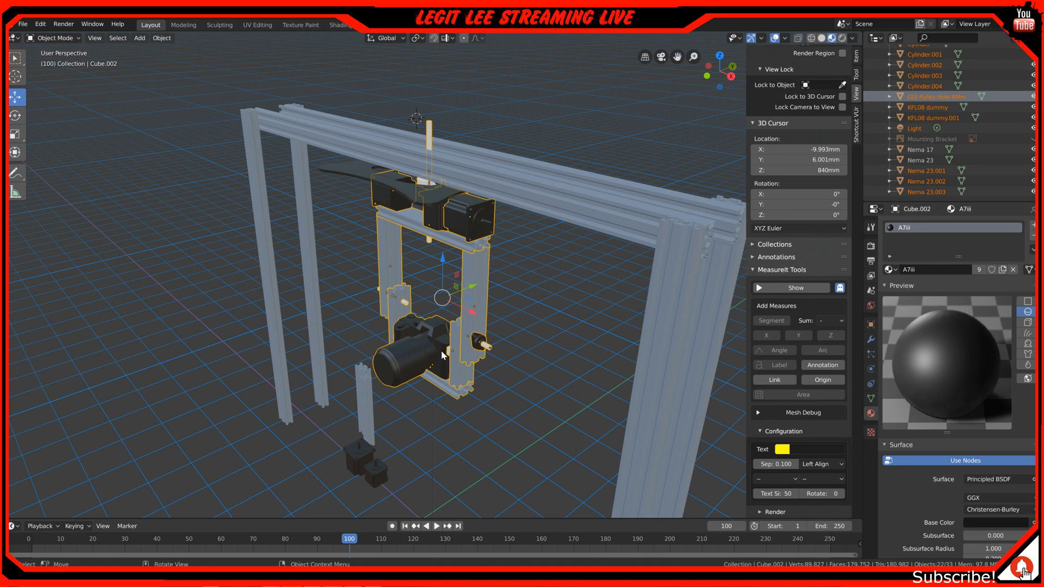
pyautogui.moveTo(419, 328); pyautogui.dragTo(390, 275, button='middle')
pyautogui.moveTo(345, 362); pyautogui.dragTo(423, 308, button='middle')
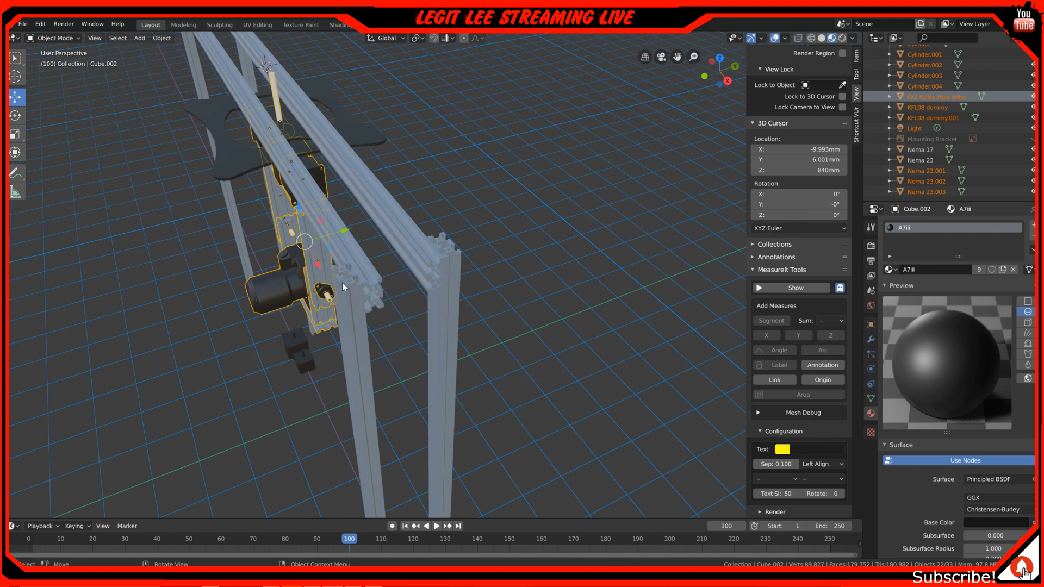
pyautogui.moveTo(307, 291)
pyautogui.mouseDown(button='middle')
pyautogui.moveTo(474, 256)
pyautogui.moveTo(522, 227)
pyautogui.moveTo(343, 258)
pyautogui.moveTo(115, 259)
pyautogui.moveTo(175, 268)
pyautogui.moveTo(159, 276)
pyautogui.moveTo(322, 288)
pyautogui.moveTo(295, 280)
pyautogui.mouseUp(button='middle')
pyautogui.scroll(1, 430, 206)
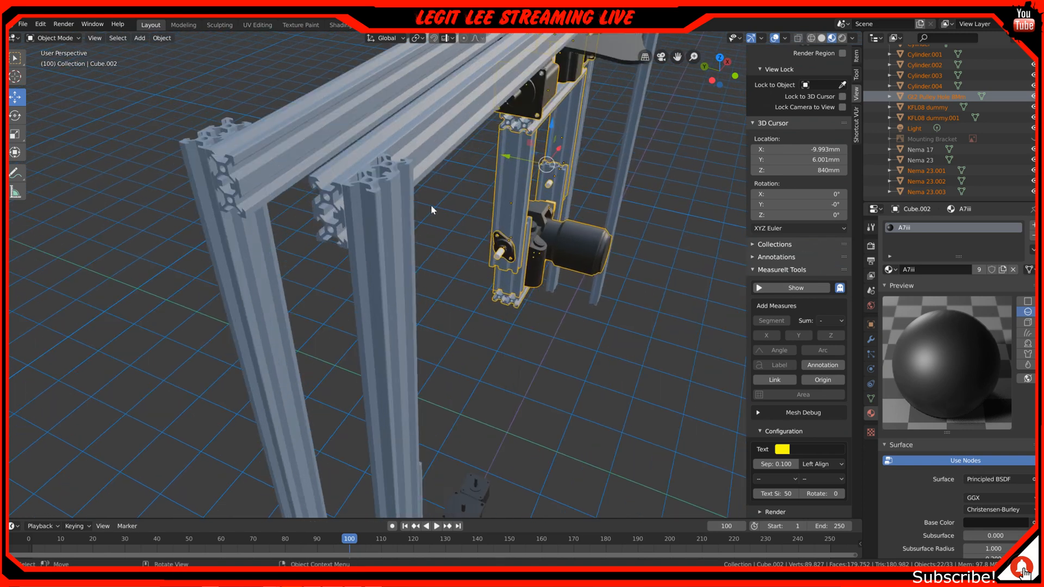
pyautogui.scroll(-3, 418, 165)
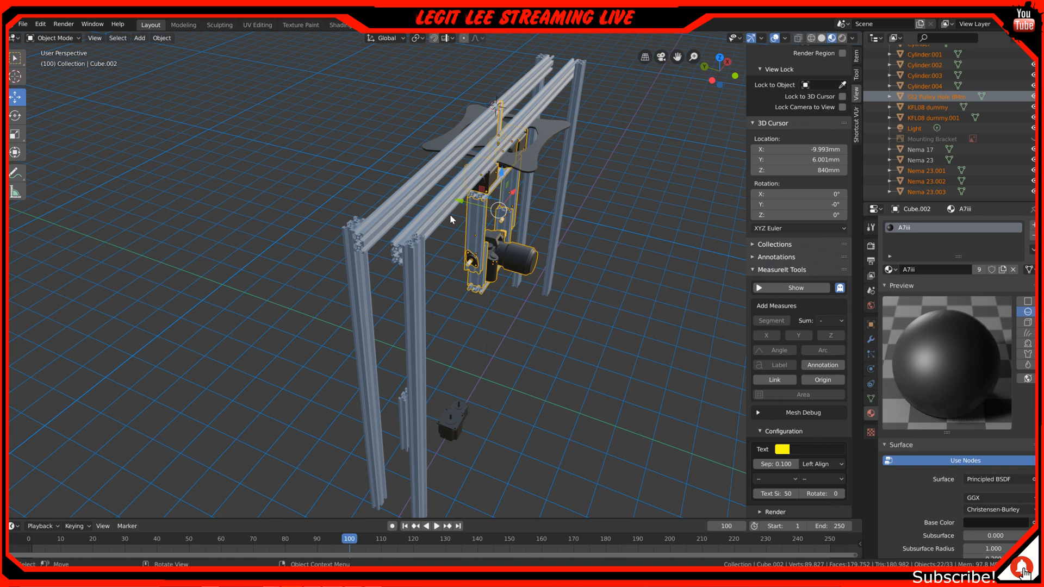
pyautogui.moveTo(567, 272); pyautogui.dragTo(430, 238, button='middle')
pyautogui.scroll(1, 429, 238)
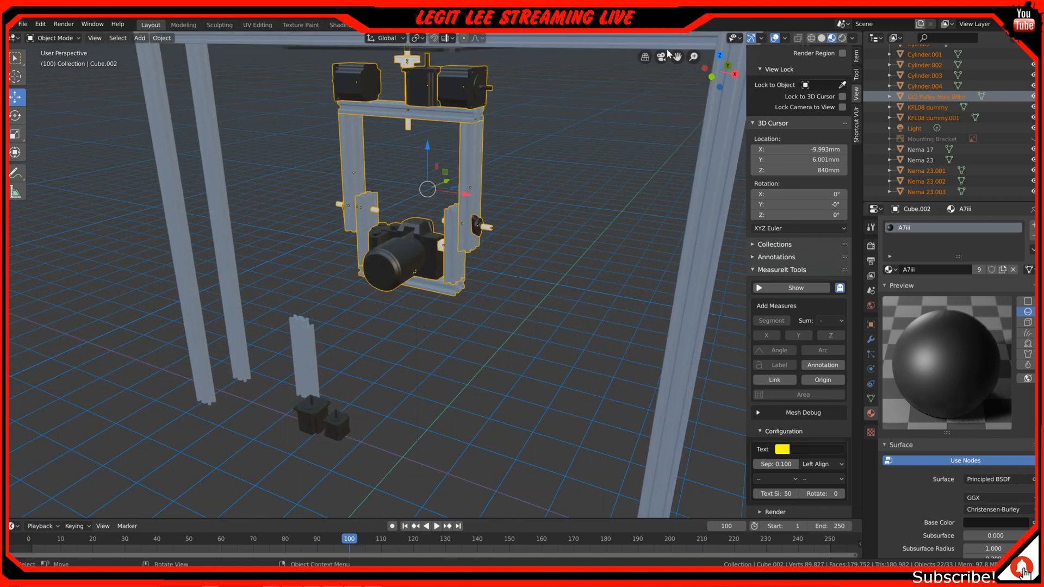
pyautogui.scroll(-2, 597, 108)
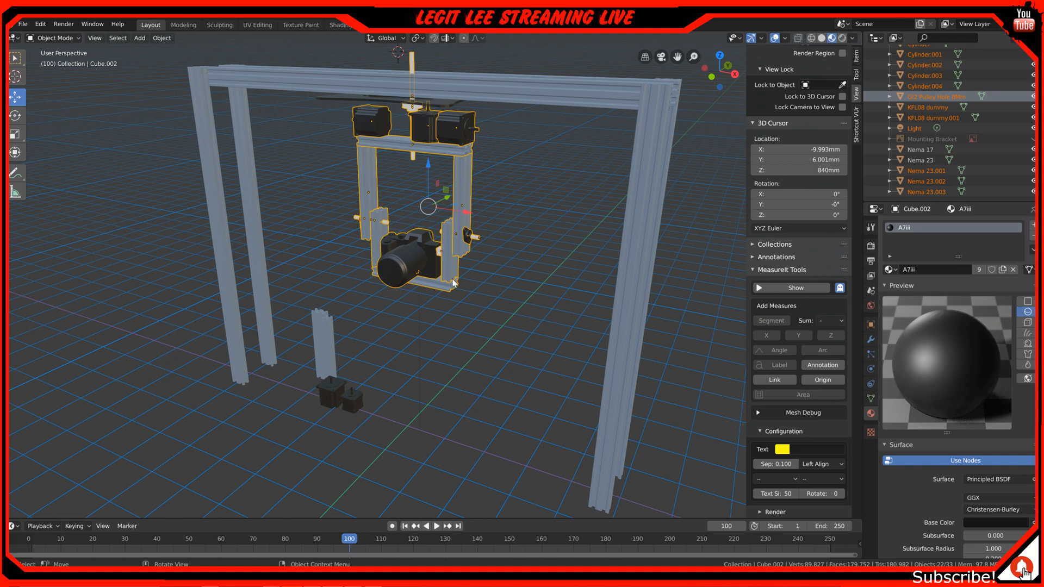
# Examine the upper motors, pan shaft and U-shaped cradle frame within the complete gantry from several perspective angles
pyautogui.moveTo(419, 360); pyautogui.dragTo(430, 353, button='middle')
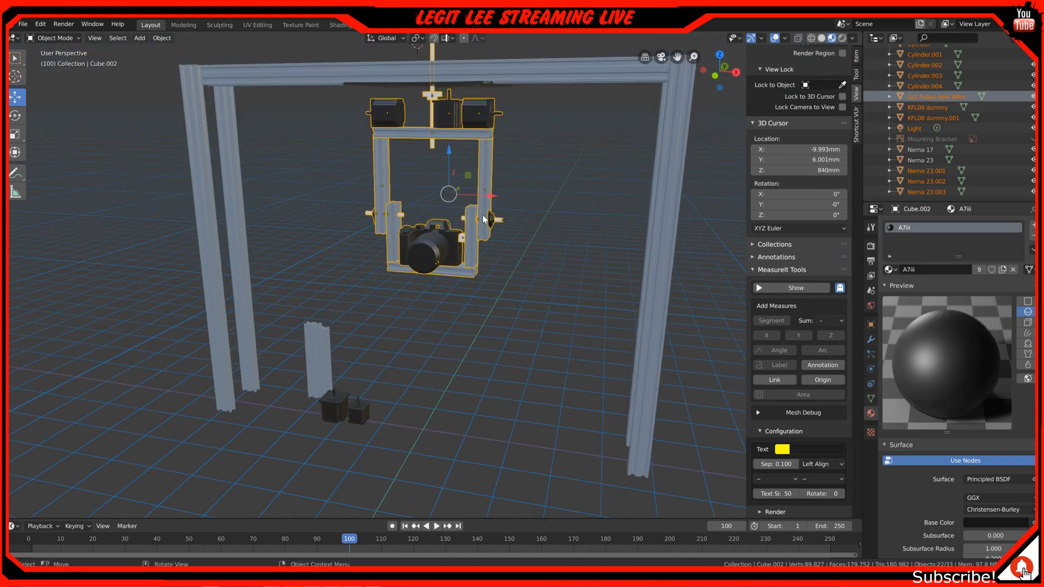
pyautogui.scroll(2, 481, 123)
pyautogui.scroll(-4, 481, 123)
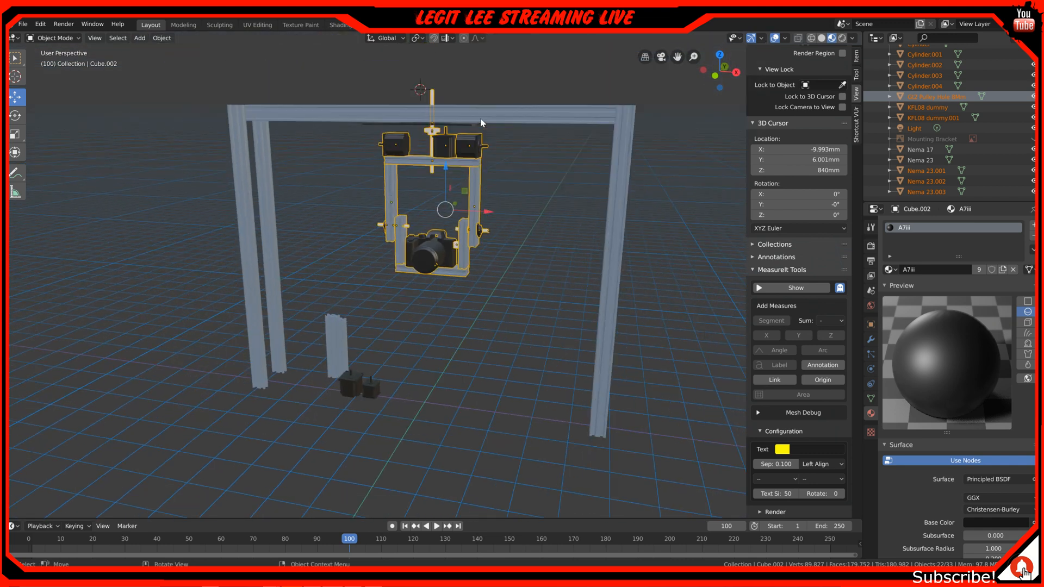
pyautogui.moveTo(426, 192); pyautogui.dragTo(463, 258, button='middle')
pyautogui.scroll(3, 339, 261)
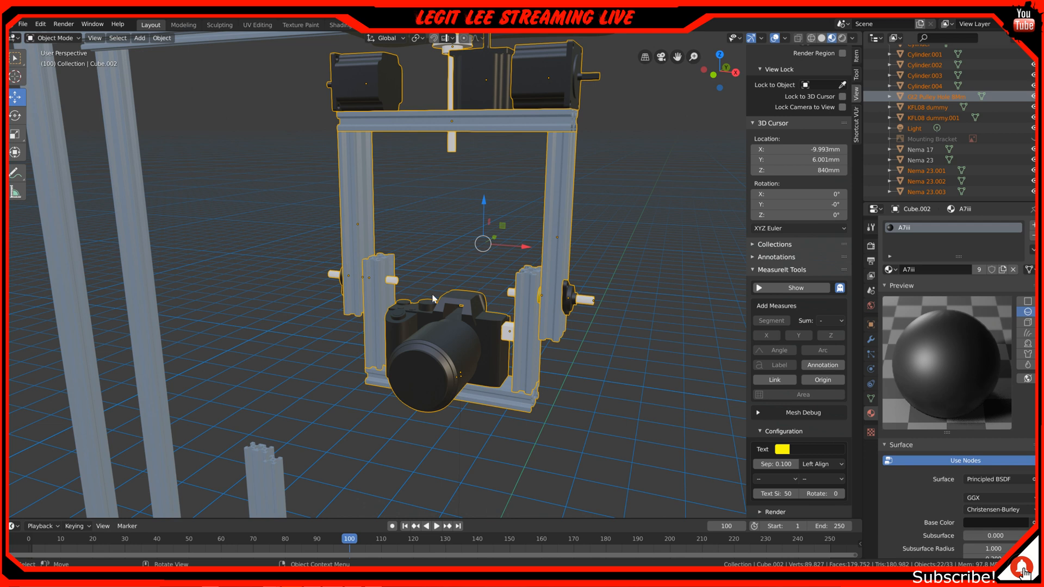
pyautogui.scroll(-4, 377, 328)
pyautogui.moveTo(439, 315); pyautogui.dragTo(423, 323, button='middle')
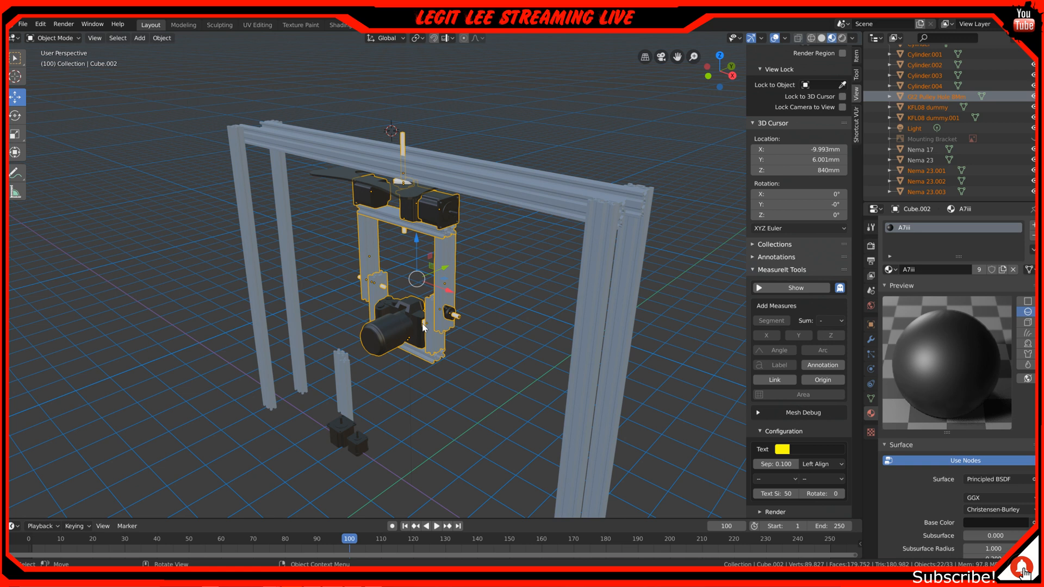
pyautogui.keyDown('shift'); pyautogui.moveTo(423, 323); pyautogui.dragTo(372, 266, button='middle'); pyautogui.keyUp('shift')
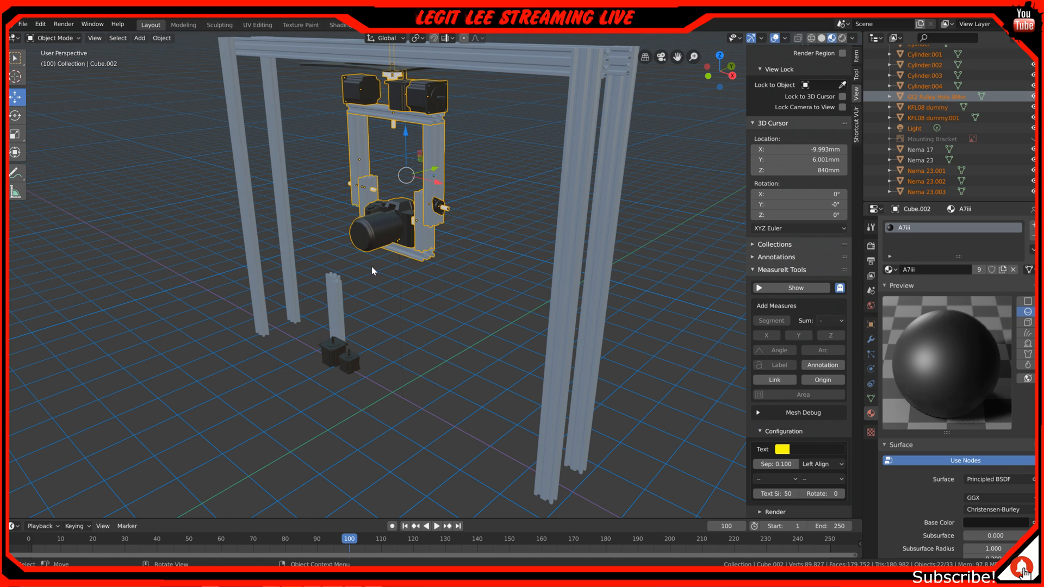
pyautogui.moveTo(372, 270); pyautogui.dragTo(365, 298, button='middle')
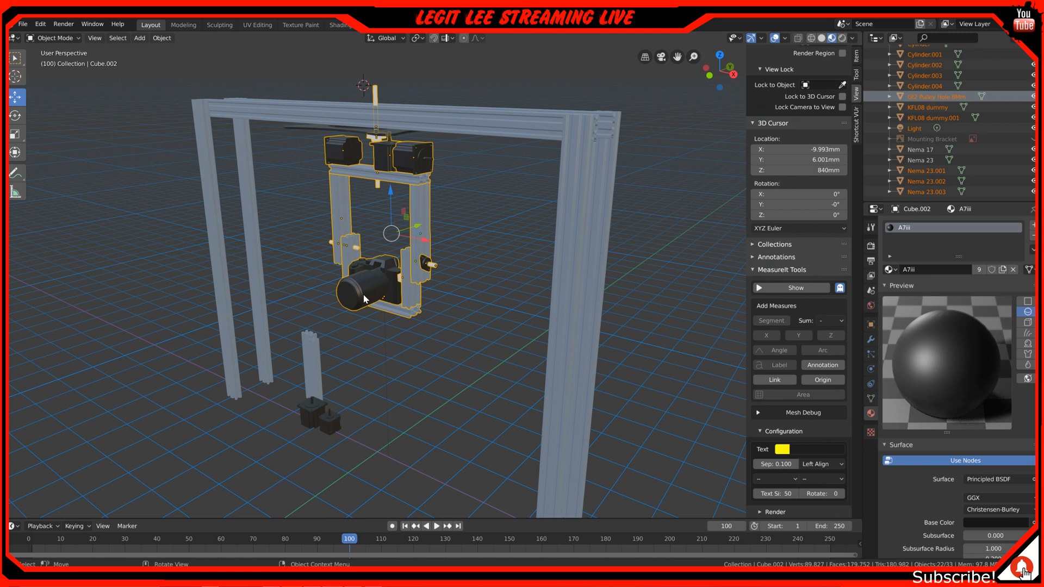
# Examine the camera cradle with its tilt shafts and side bearings close up from the side and front in perspective
pyautogui.scroll(5, 365, 298)
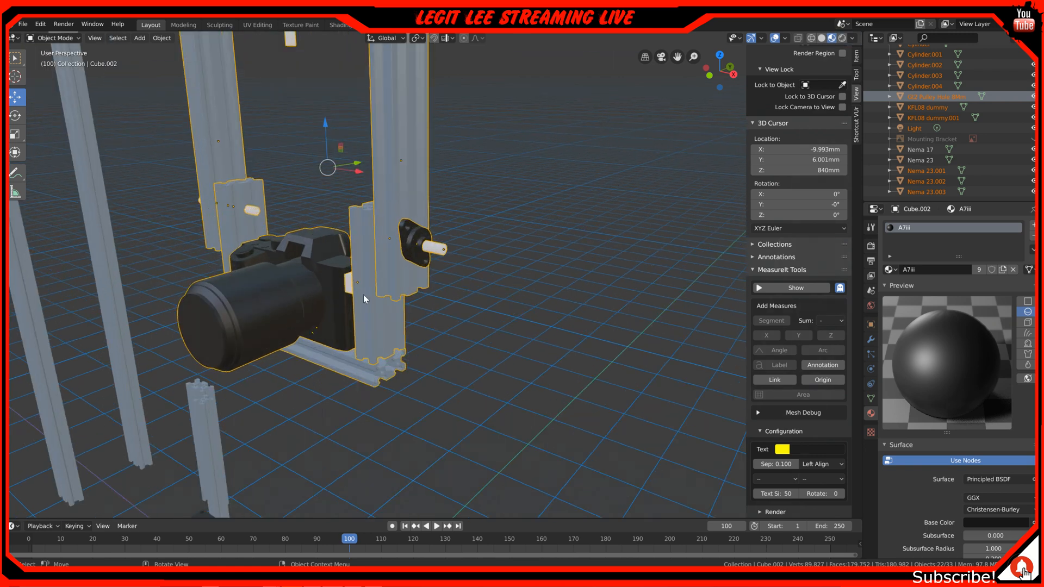
pyautogui.keyDown('shift'); pyautogui.moveTo(341, 296); pyautogui.dragTo(403, 237, button='middle'); pyautogui.keyUp('shift')
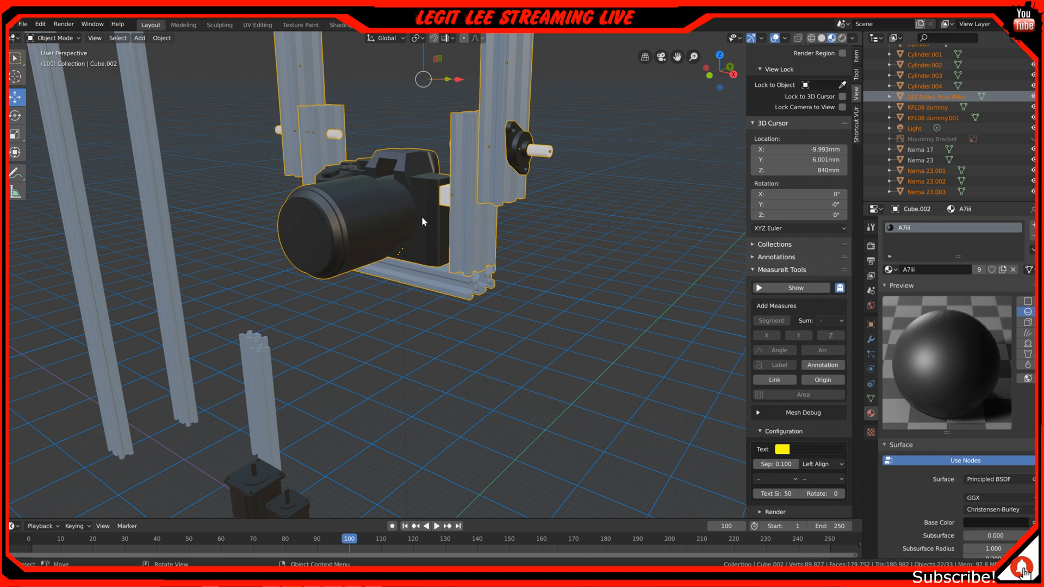
pyautogui.moveTo(422, 217); pyautogui.dragTo(391, 267, button='middle')
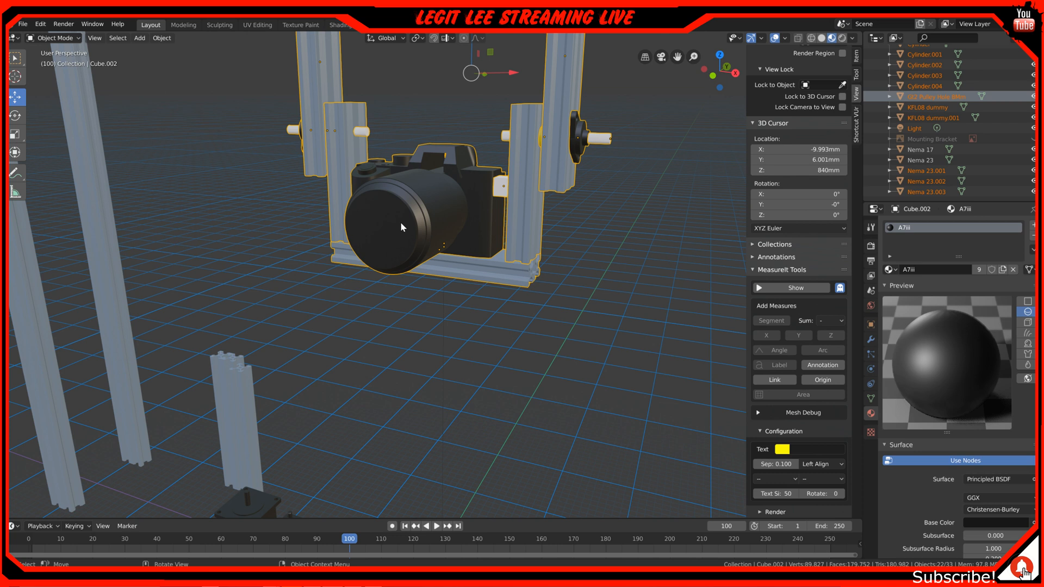
pyautogui.moveTo(391, 234); pyautogui.dragTo(503, 217, button='middle')
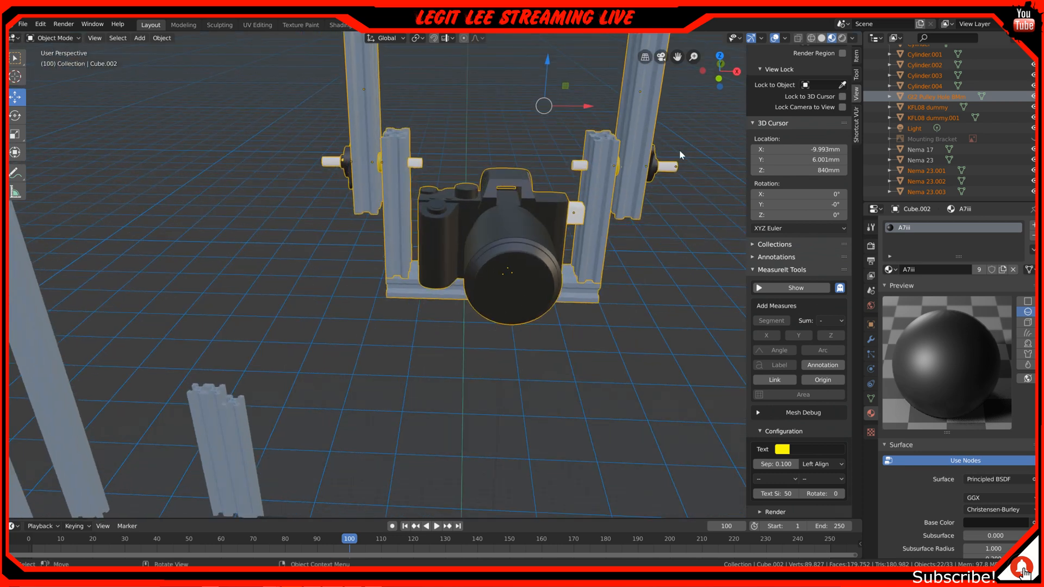
# Examine the camera cradle, the upper motors and the surrounding gantry frame in perspective, both close up and from farther away
pyautogui.moveTo(425, 360); pyautogui.dragTo(409, 358, button='middle')
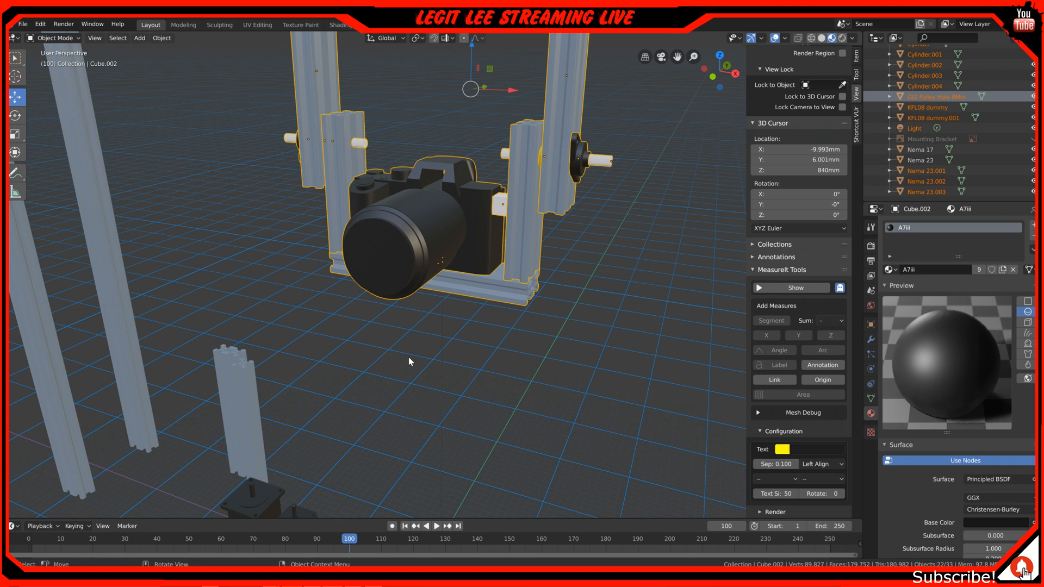
pyautogui.moveTo(489, 328); pyautogui.dragTo(474, 345, button='middle')
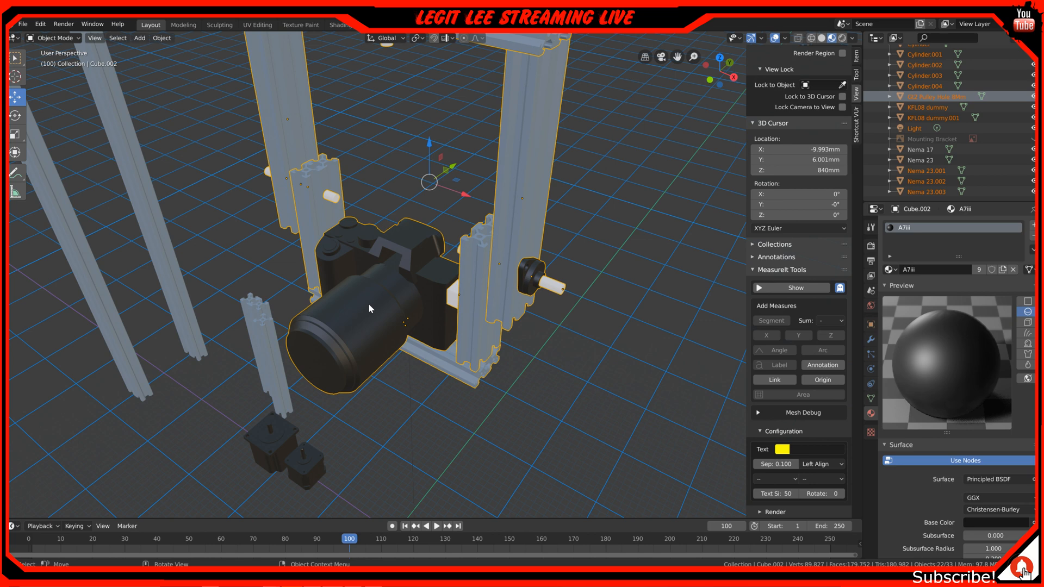
pyautogui.scroll(-3, 317, 356)
pyautogui.moveTo(294, 366)
pyautogui.mouseDown(button='middle')
pyautogui.moveTo(312, 349)
pyautogui.moveTo(385, 354)
pyautogui.moveTo(350, 366)
pyautogui.moveTo(280, 352)
pyautogui.mouseUp(button='middle')
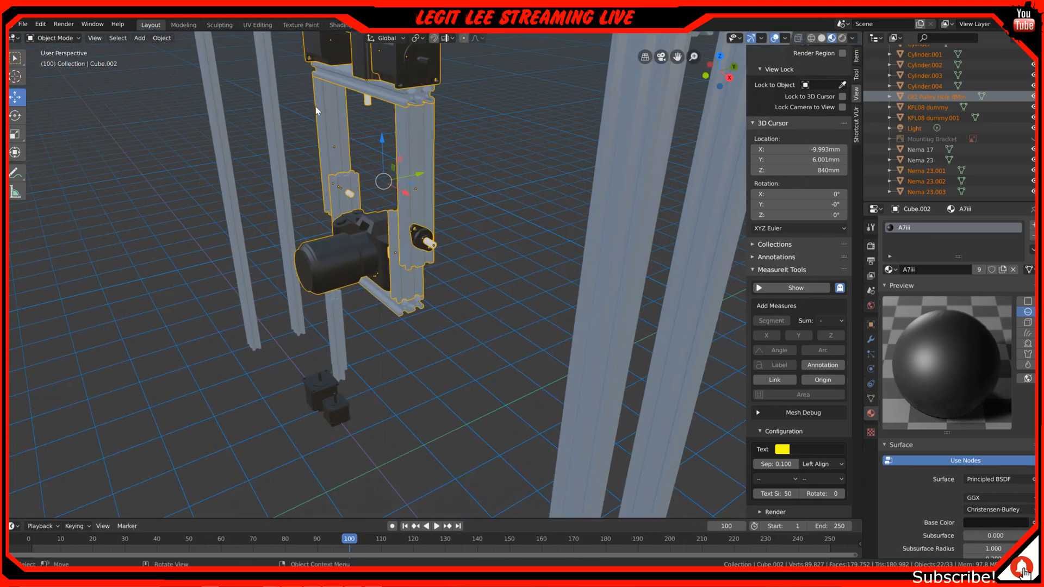
pyautogui.moveTo(337, 114); pyautogui.dragTo(349, 130, button='middle')
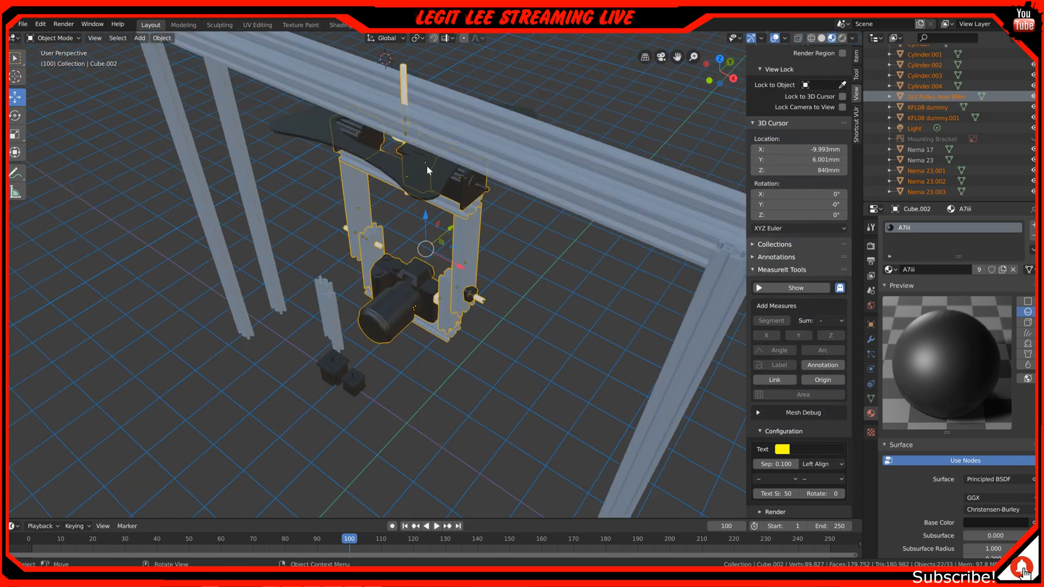
pyautogui.moveTo(426, 165); pyautogui.dragTo(406, 235, button='middle')
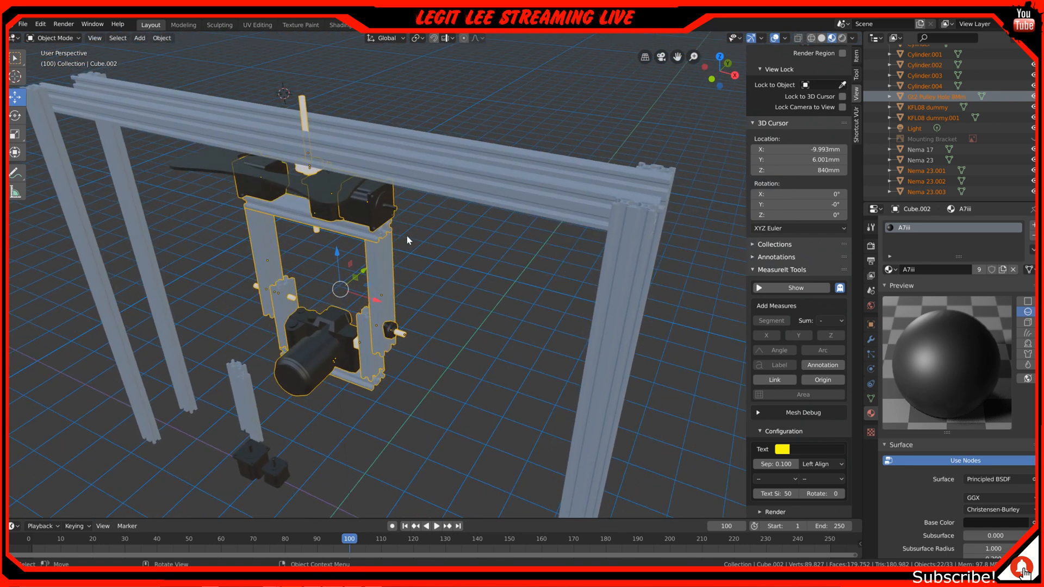
pyautogui.moveTo(406, 235); pyautogui.dragTo(438, 219, button='middle')
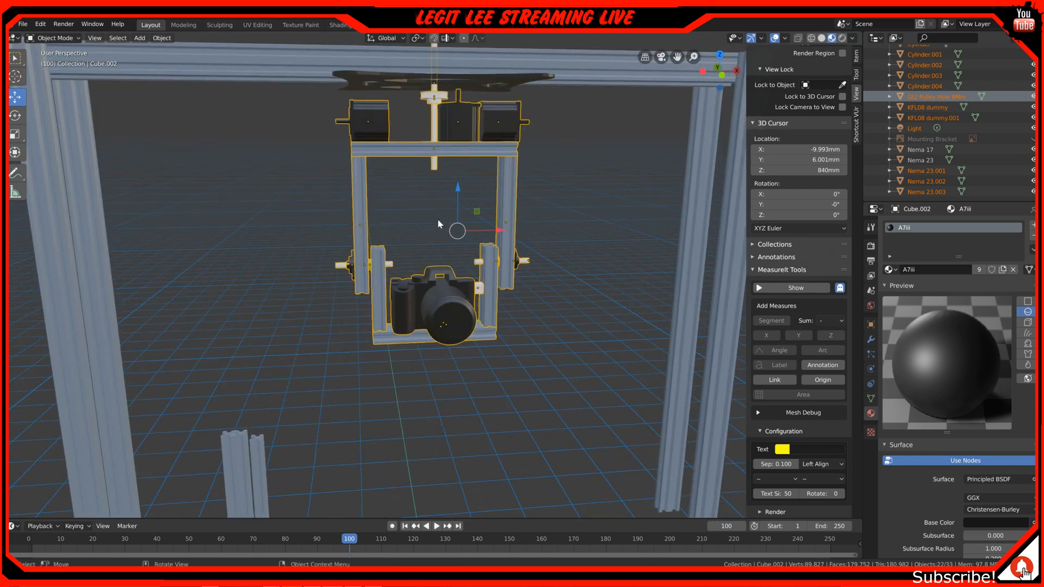
pyautogui.scroll(-1, 295, 223)
pyautogui.scroll(1, 295, 223)
pyautogui.moveTo(296, 222); pyautogui.dragTo(375, 156, button='middle')
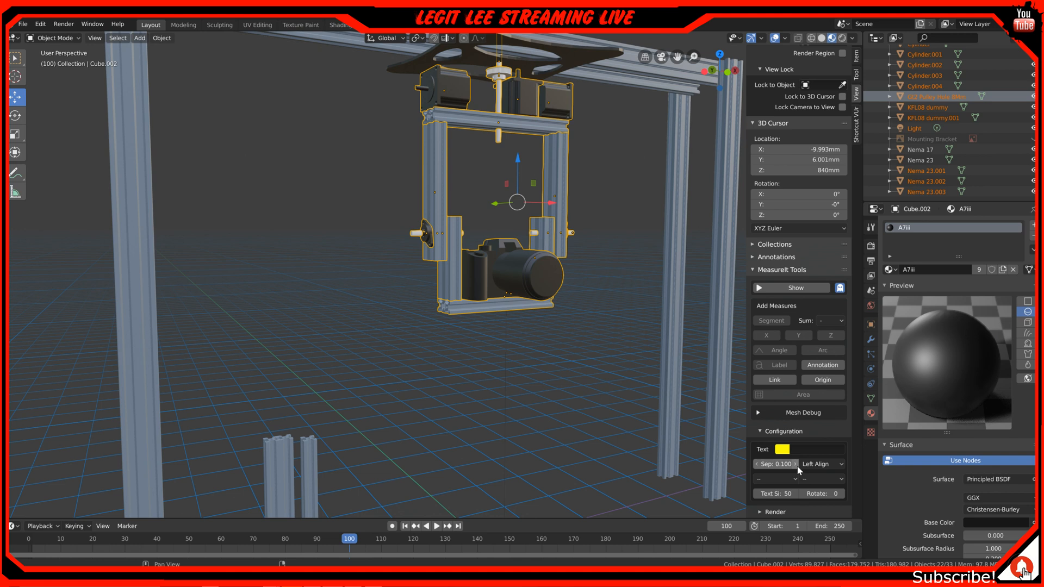
# Show the MeasureIt dimensions and examine the labelled lengths of the posts, overhead rails and cradle profiles from several angles
pyautogui.click(793, 288)
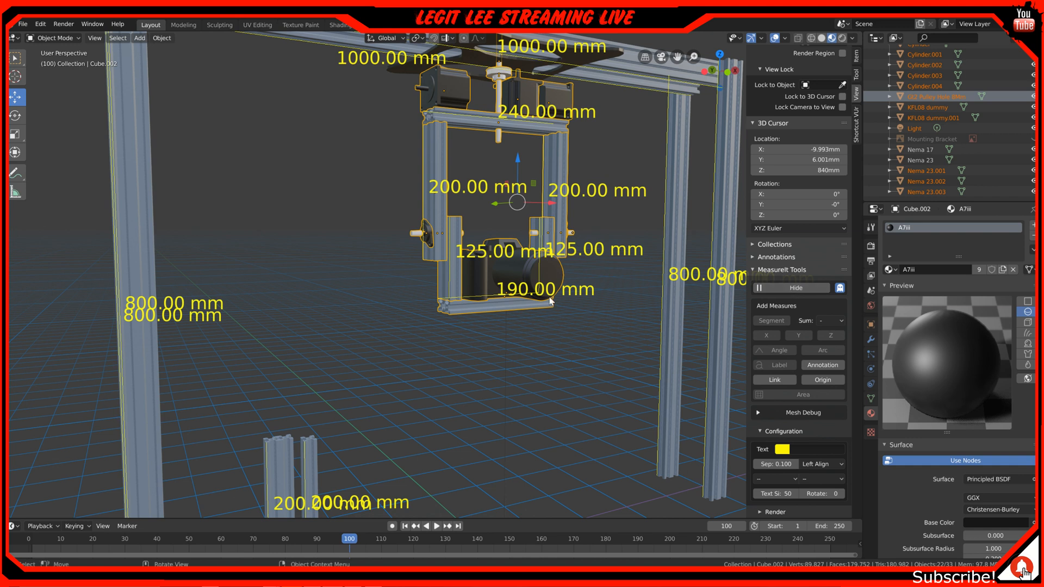
pyautogui.moveTo(298, 345); pyautogui.dragTo(325, 345, button='middle')
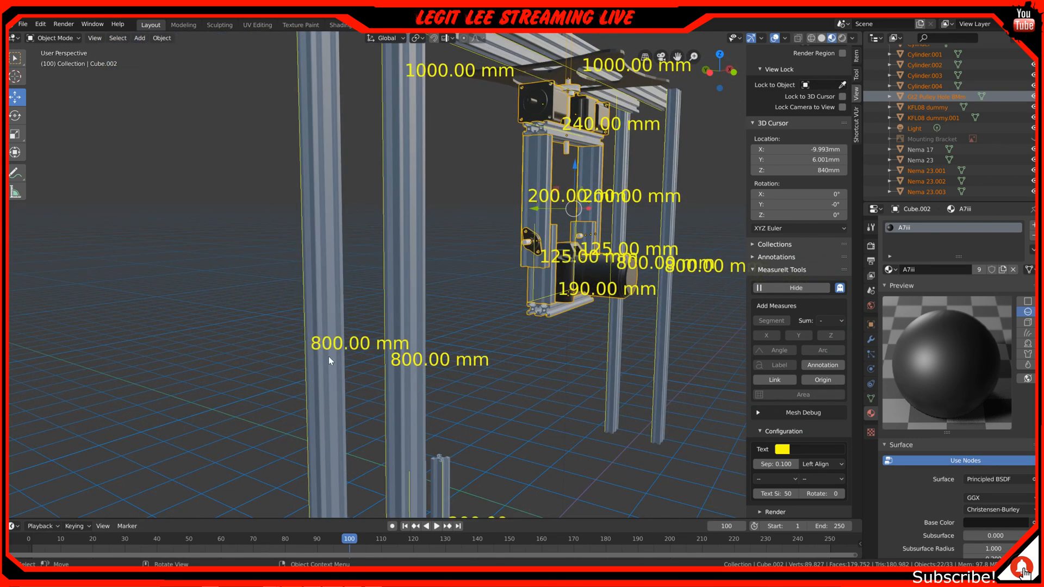
pyautogui.scroll(-5, 351, 354)
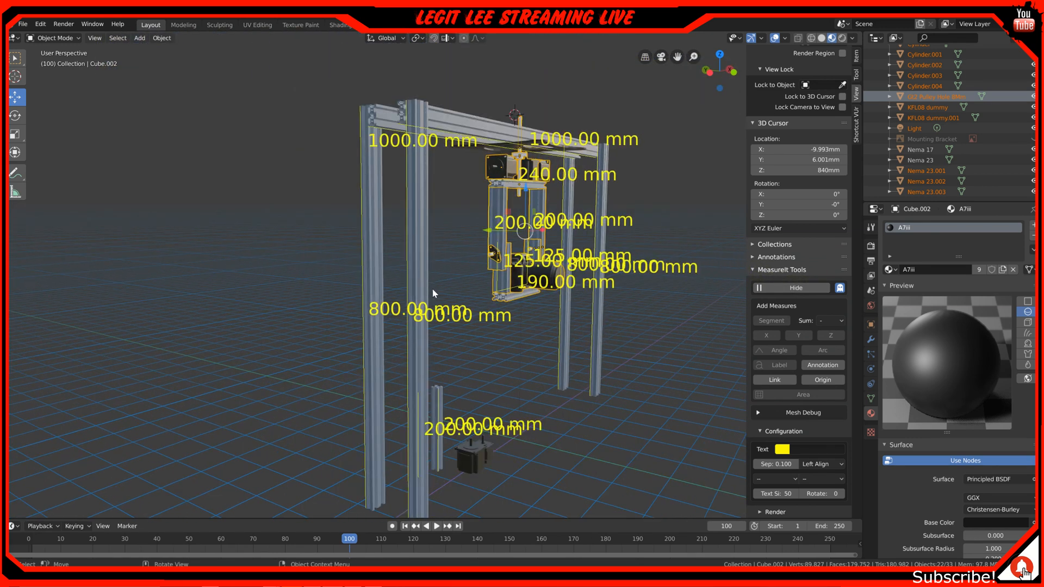
pyautogui.moveTo(437, 372); pyautogui.dragTo(625, 241, button='middle')
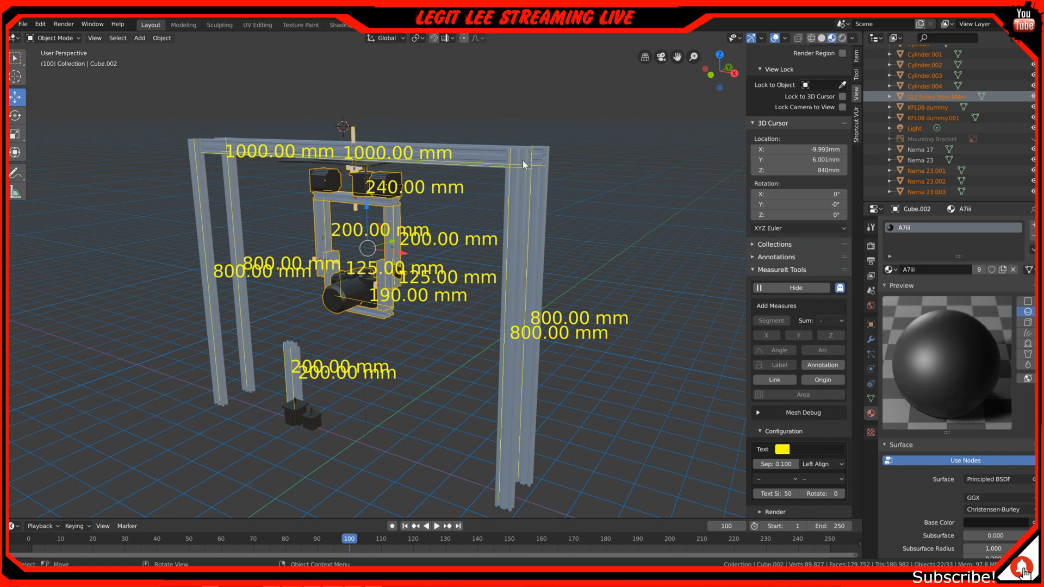
pyautogui.scroll(5, 524, 178)
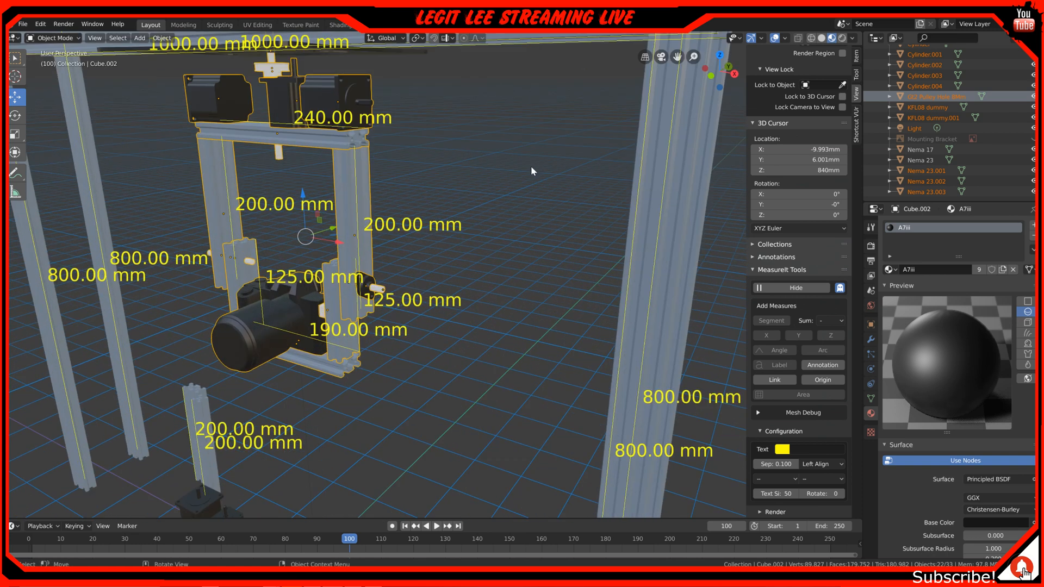
pyautogui.moveTo(605, 95); pyautogui.dragTo(610, 112, button='middle')
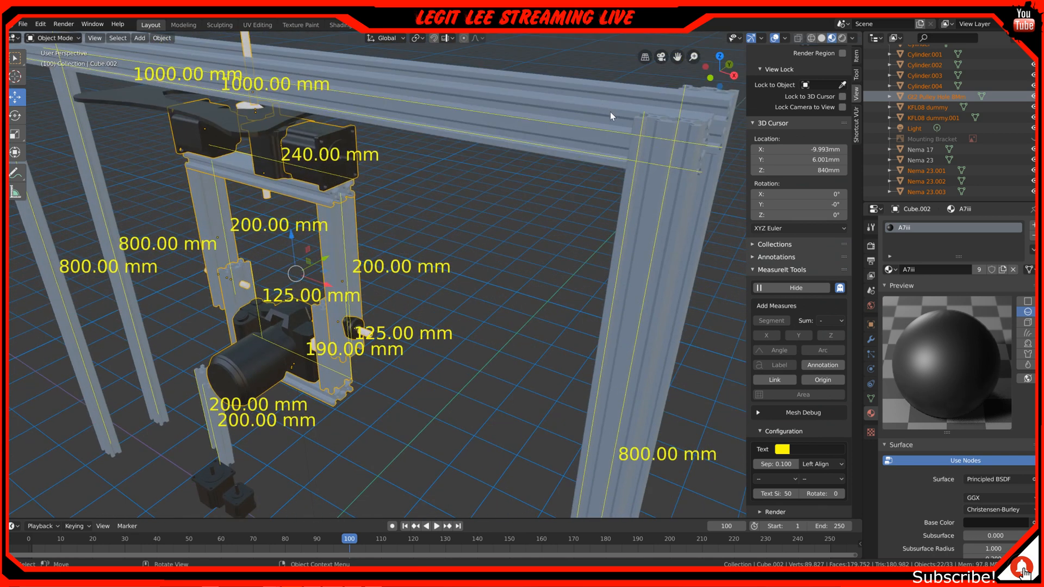
pyautogui.moveTo(581, 325); pyautogui.dragTo(592, 295, button='middle')
pyautogui.scroll(-1, 391, 373)
pyautogui.scroll(2, 394, 376)
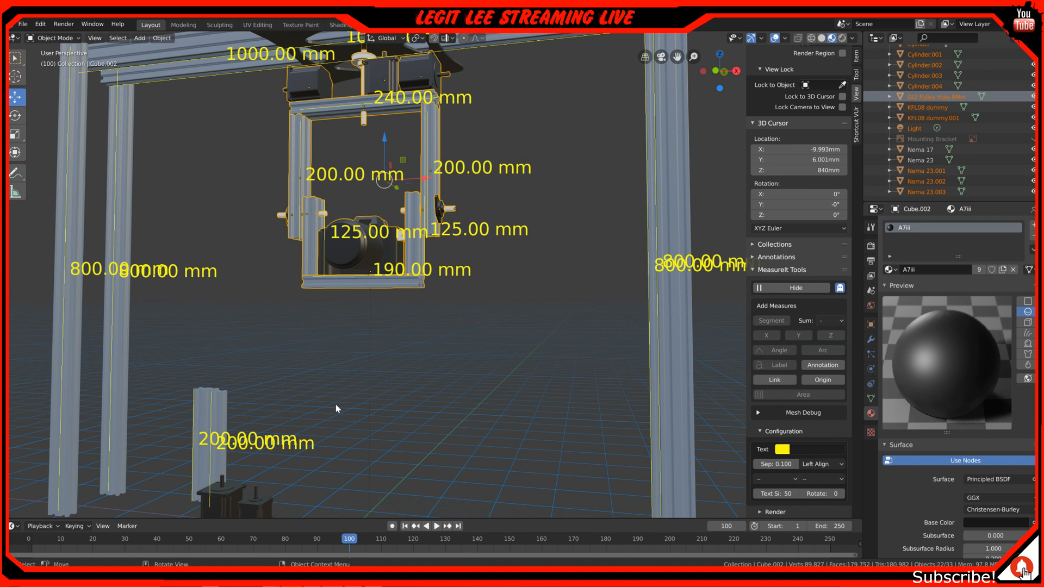
pyautogui.scroll(-2, 516, 269)
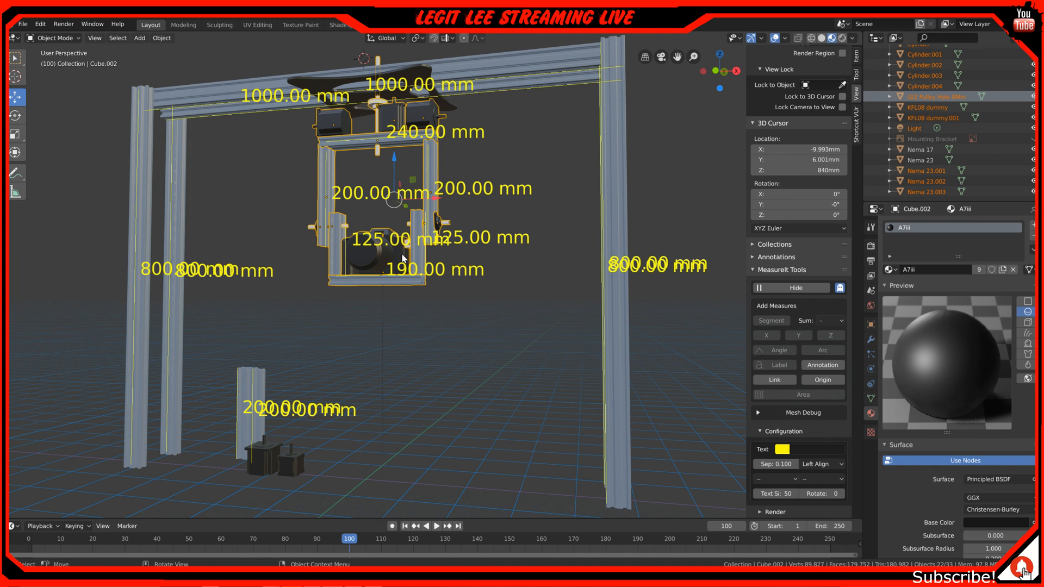
# Examine the complete dimensioned gantry from raised front and corner perspectives, including both overhead rails and all four posts
pyautogui.moveTo(403, 258); pyautogui.dragTo(351, 335, button='middle')
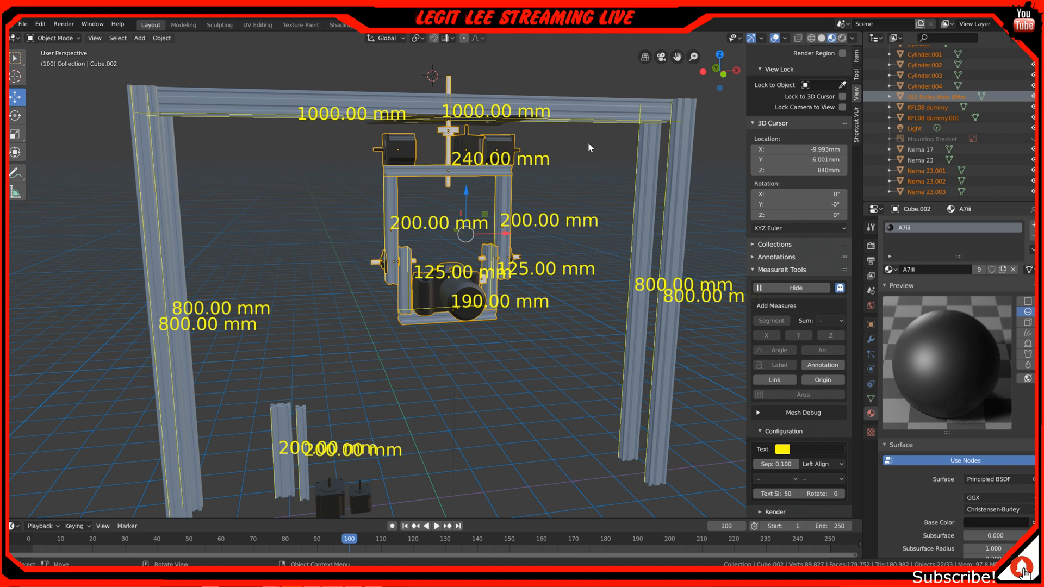
pyautogui.moveTo(231, 303); pyautogui.dragTo(193, 303, button='middle')
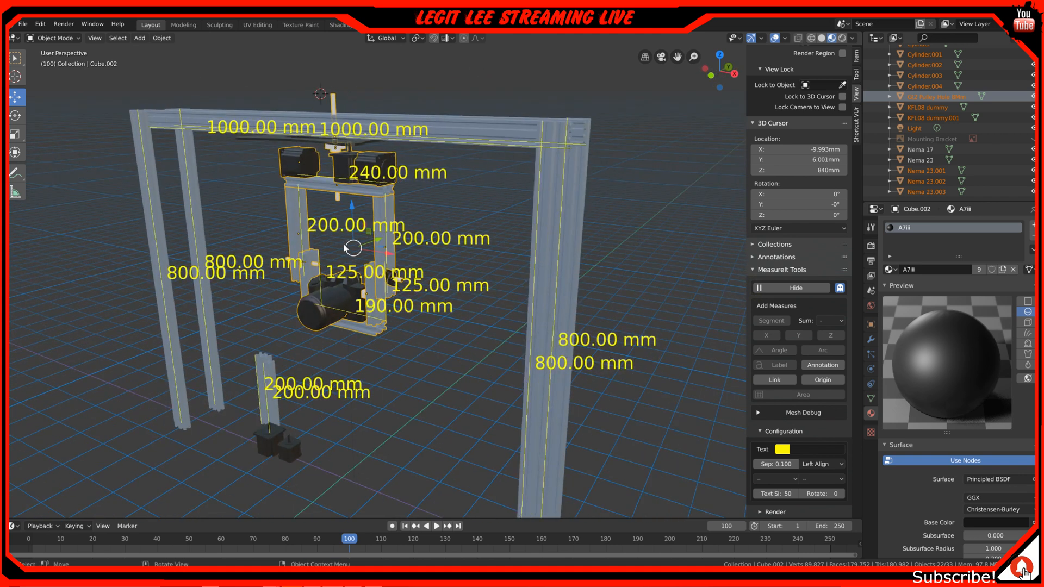
pyautogui.moveTo(345, 248); pyautogui.dragTo(373, 251, button='middle')
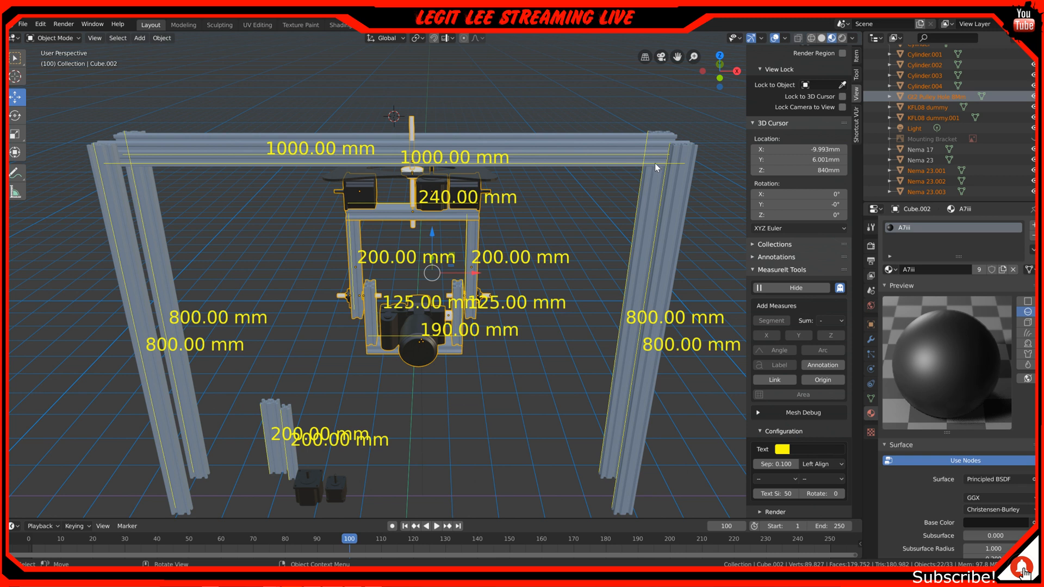
pyautogui.scroll(-2, 404, 284)
pyautogui.moveTo(285, 340); pyautogui.dragTo(331, 308, button='middle')
pyautogui.moveTo(443, 195); pyautogui.dragTo(363, 183, button='middle')
pyautogui.moveTo(299, 185); pyautogui.dragTo(283, 213, button='middle')
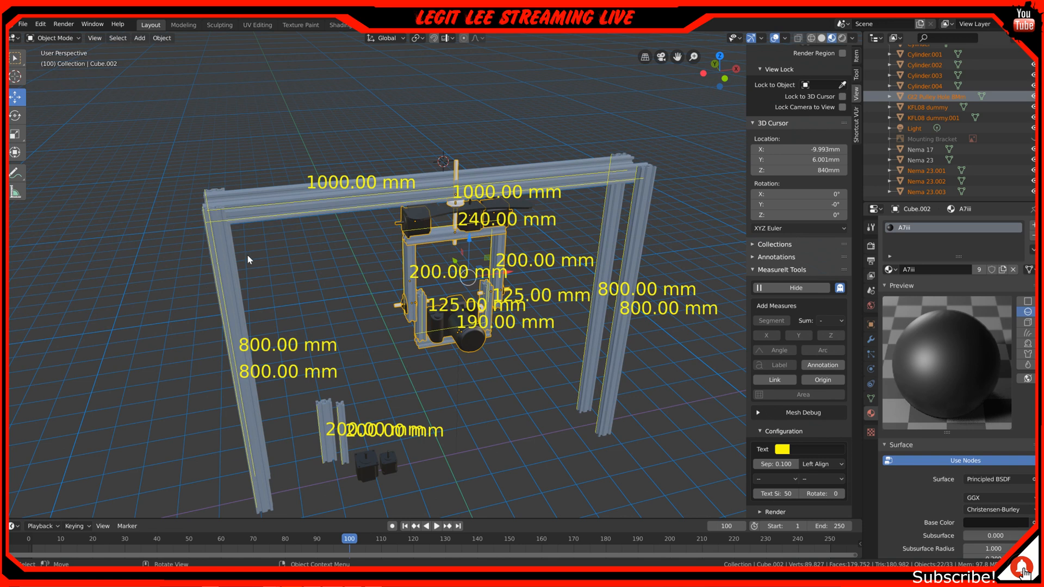
pyautogui.moveTo(432, 341); pyautogui.dragTo(397, 179, button='middle')
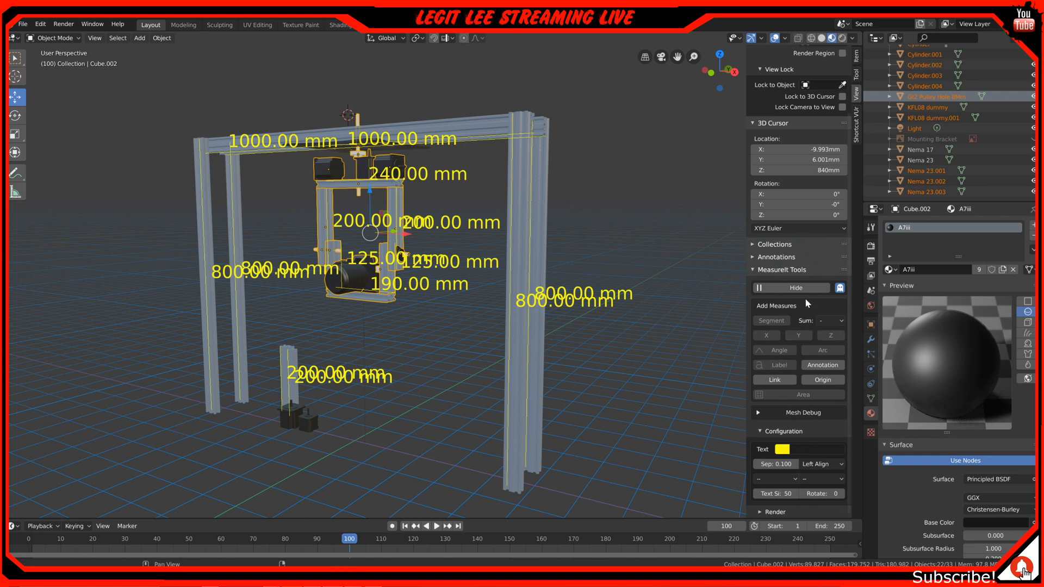
# Hide the MeasureIt dimensions and show the camera cradle close up in the front orthographic view
pyautogui.click(796, 287)
pyautogui.press('KP_1')
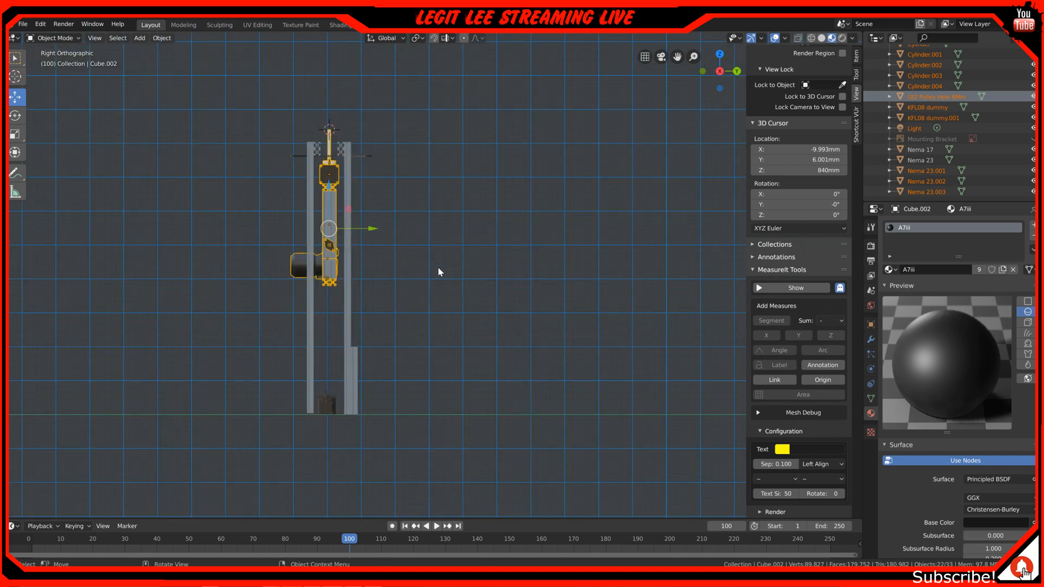
pyautogui.scroll(8, 439, 270)
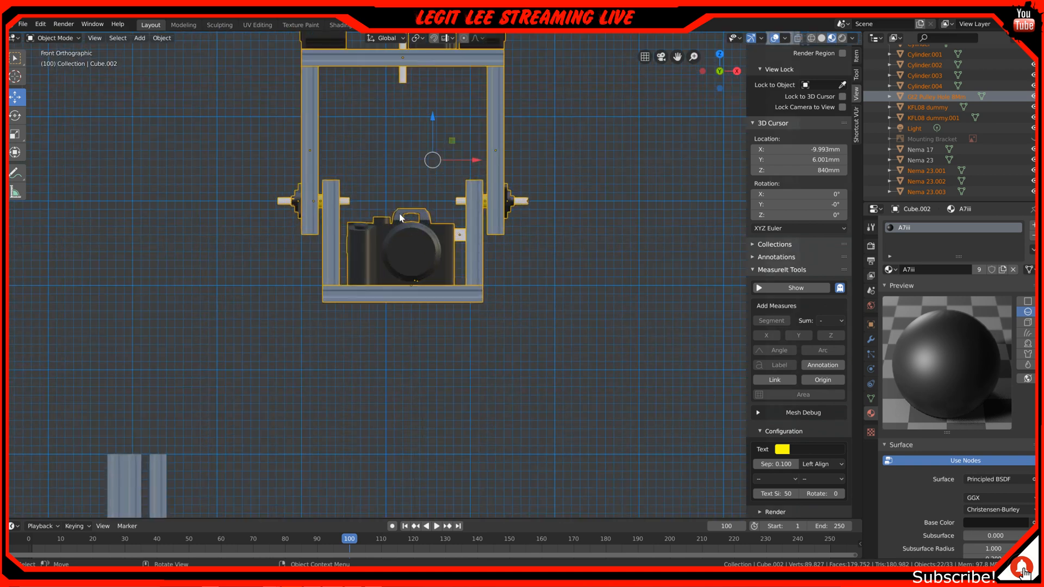
# Select the camera, its inner cradle profiles and the tilt shafts, leaving out the outer uprights, flange bearings and yellow thrust bearings
pyautogui.hotkey('alt', 'a')
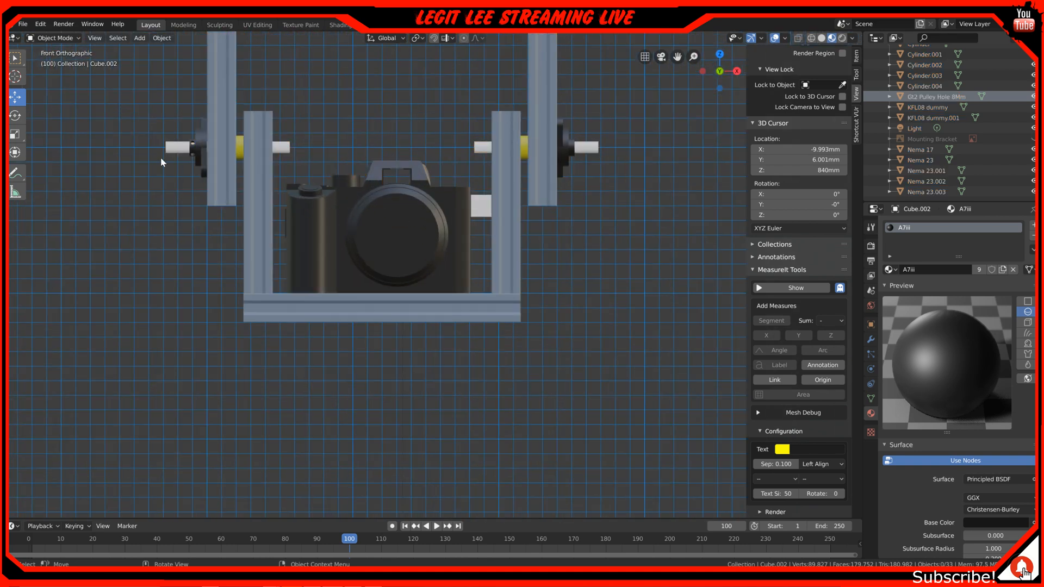
pyautogui.press('b')
pyautogui.moveTo(125, 104); pyautogui.dragTo(673, 355)
pyautogui.keyDown('shift'); pyautogui.click(549, 70); pyautogui.keyUp('shift')
pyautogui.keyDown('shift'); pyautogui.click(547, 74); pyautogui.keyUp('shift')
pyautogui.keyDown('shift'); pyautogui.click(219, 102); pyautogui.keyUp('shift')
pyautogui.keyDown('shift'); pyautogui.click(220, 102); pyautogui.keyUp('shift')
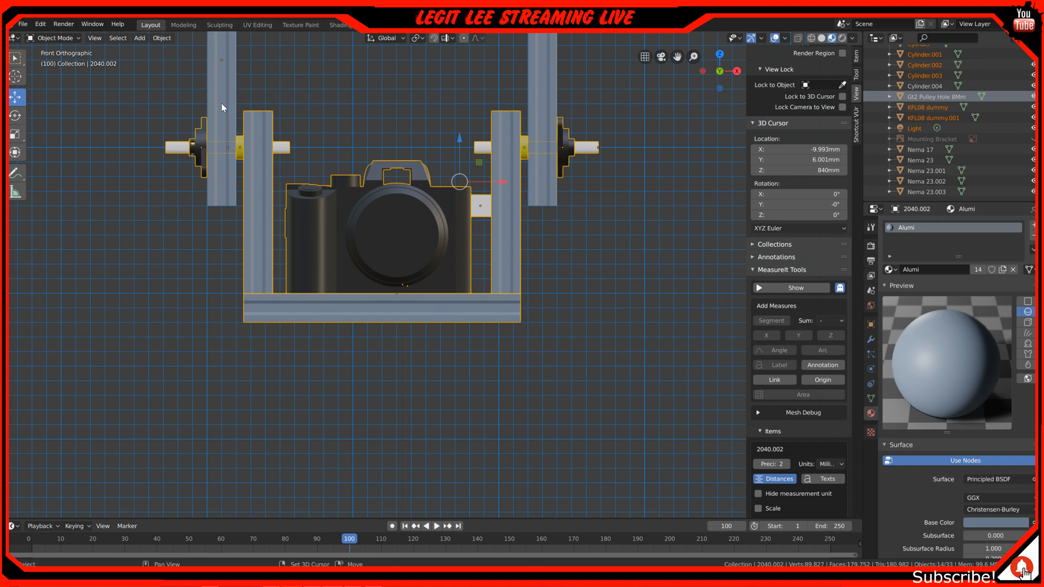
pyautogui.keyDown('shift'); pyautogui.click(566, 137); pyautogui.keyUp('shift')
pyautogui.keyDown('shift'); pyautogui.click(565, 137); pyautogui.keyUp('shift')
pyautogui.keyDown('shift'); pyautogui.click(202, 133); pyautogui.keyUp('shift')
pyautogui.keyDown('shift'); pyautogui.click(202, 132); pyautogui.keyUp('shift')
pyautogui.keyDown('shift'); pyautogui.click(241, 137); pyautogui.keyUp('shift')
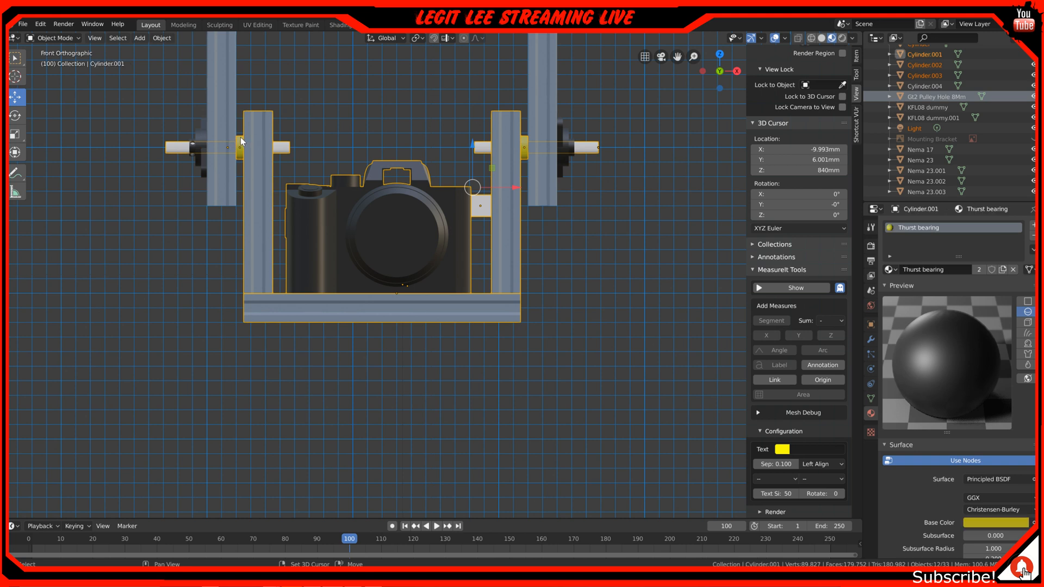
pyautogui.keyDown('shift'); pyautogui.click(528, 136); pyautogui.keyUp('shift')
pyautogui.keyDown('shift'); pyautogui.click(528, 137); pyautogui.keyUp('shift')
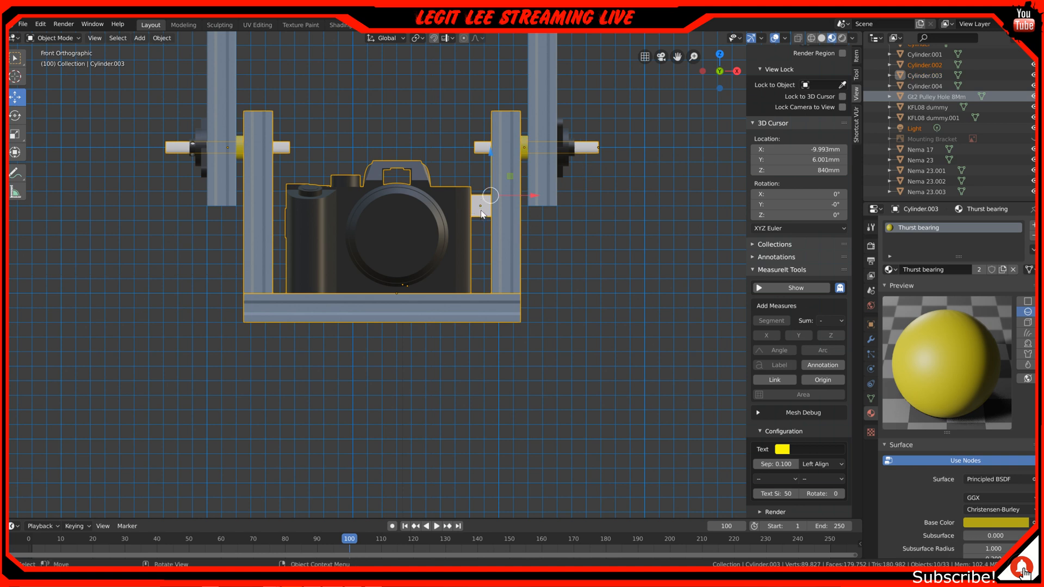
# Examine the white block between the camera body and the cradle upright close up, from the front and in perspective
pyautogui.scroll(2, 485, 208)
pyautogui.scroll(1, 485, 207)
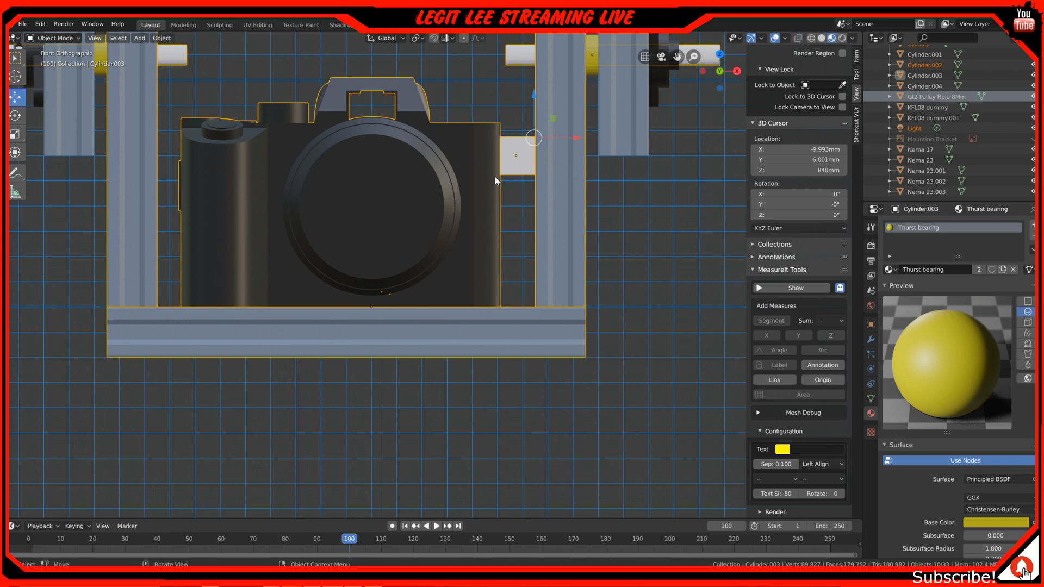
pyautogui.moveTo(517, 157); pyautogui.dragTo(507, 162, button='middle')
pyautogui.scroll(-5, 506, 162)
pyautogui.moveTo(406, 265); pyautogui.dragTo(453, 330, button='middle')
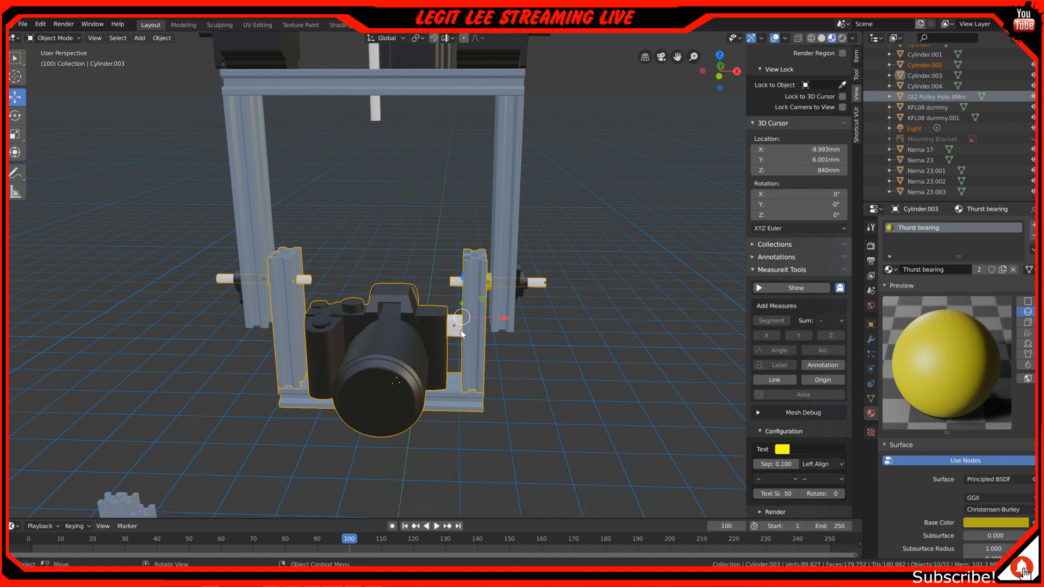
pyautogui.scroll(5, 461, 331)
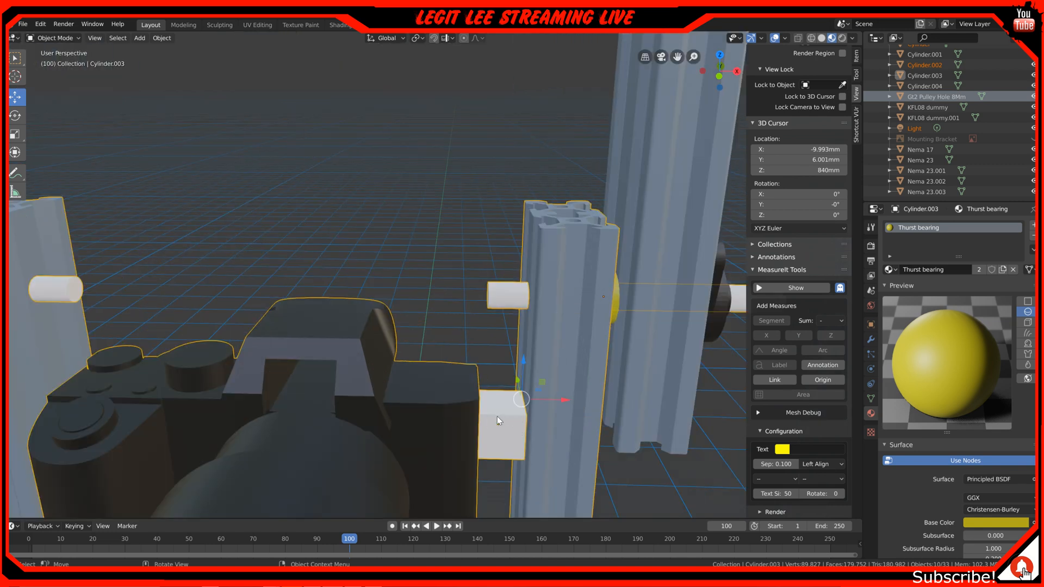
pyautogui.scroll(-5, 386, 353)
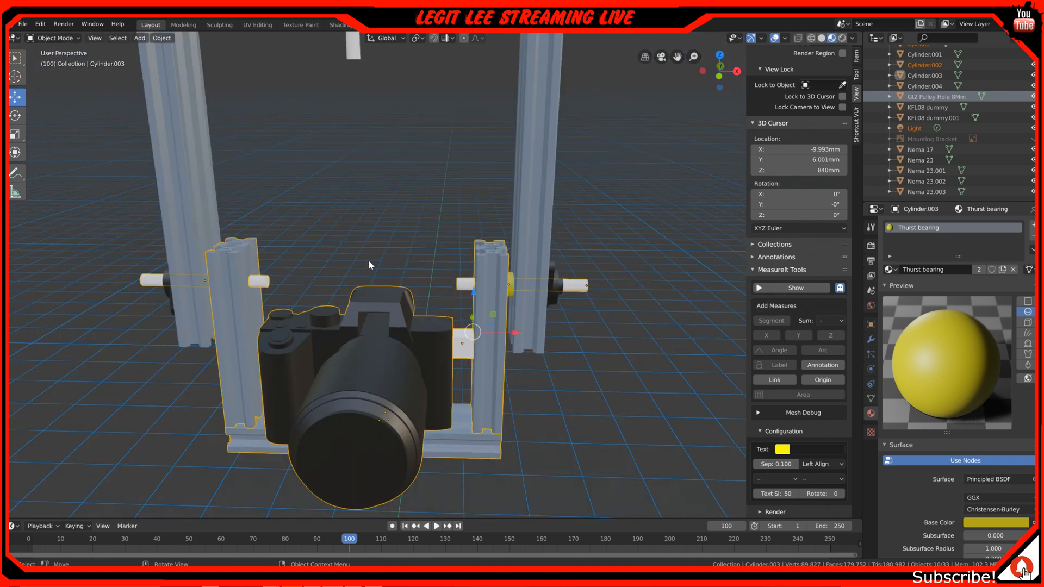
pyautogui.moveTo(374, 295)
pyautogui.mouseDown(button='middle')
pyautogui.moveTo(364, 271)
pyautogui.moveTo(370, 292)
pyautogui.mouseUp(button='middle')
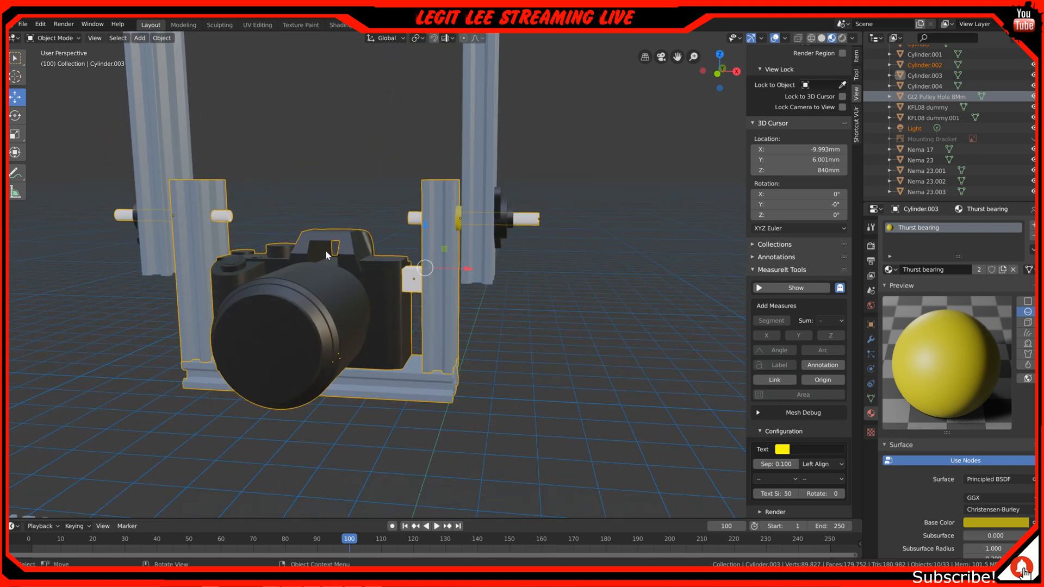
pyautogui.moveTo(321, 231); pyautogui.dragTo(326, 233, button='middle')
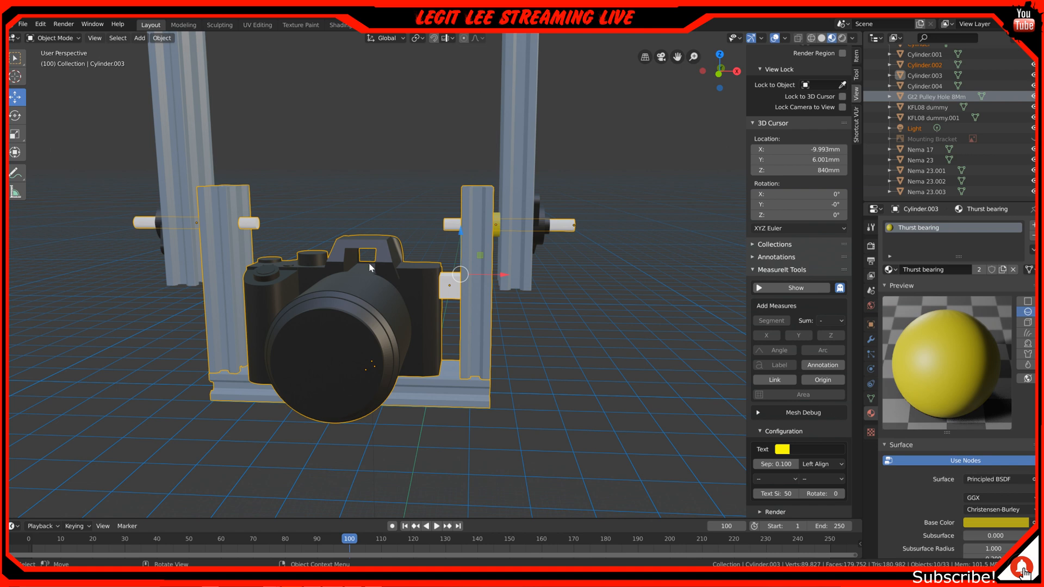
# Examine the camera, side bearing and tilt shaft between the gantry posts close up in the right orthographic view
pyautogui.press('KP_3')
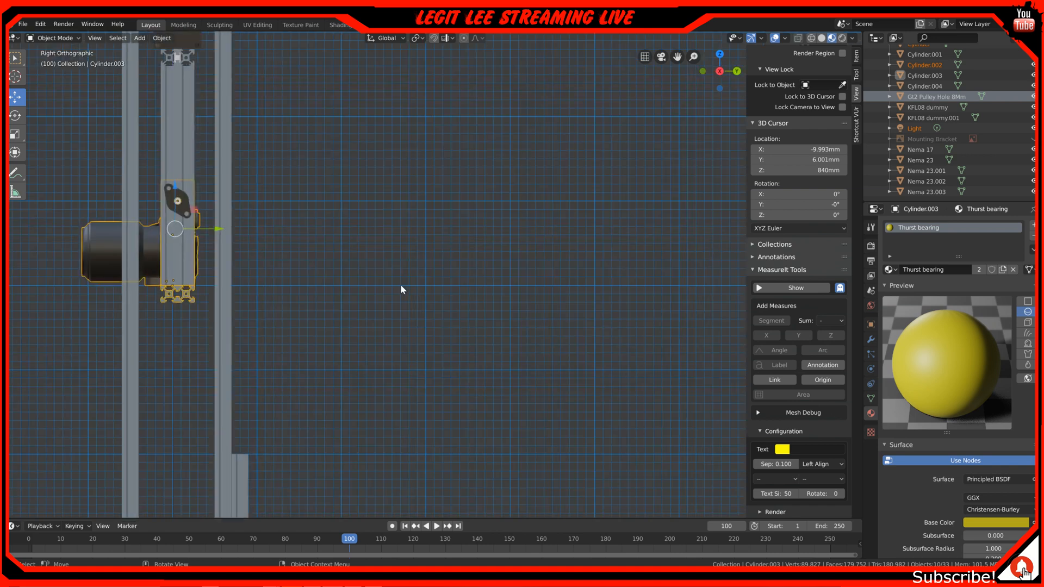
pyautogui.keyDown('shift'); pyautogui.moveTo(105, 279); pyautogui.dragTo(373, 350, button='middle'); pyautogui.keyUp('shift')
pyautogui.scroll(4, 266, 383)
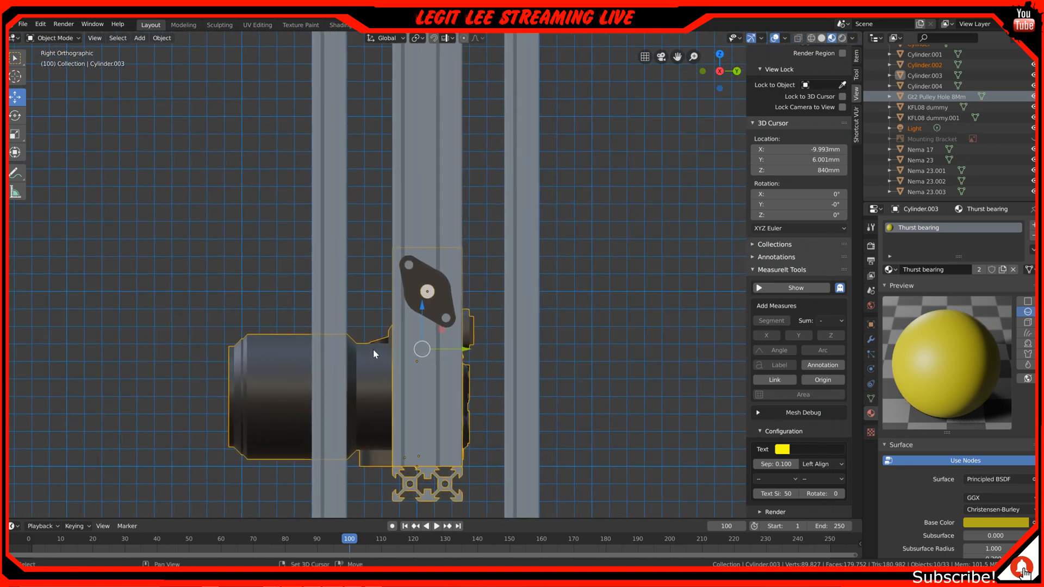
pyautogui.keyDown('shift'); pyautogui.moveTo(379, 132); pyautogui.dragTo(386, 178, button='middle'); pyautogui.keyUp('shift')
pyautogui.scroll(1, 435, 74)
pyautogui.scroll(-2, 445, 64)
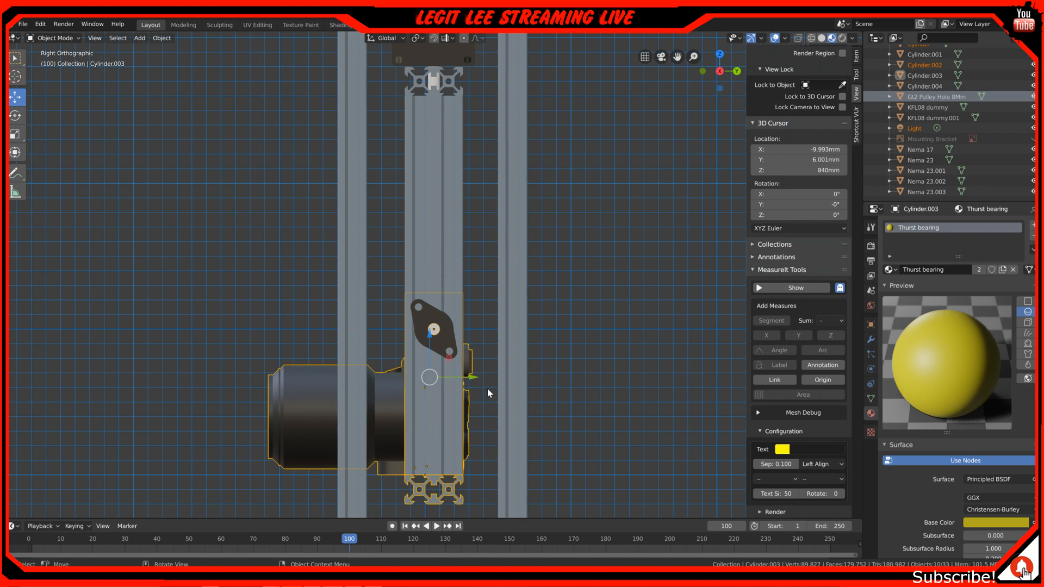
# Place the 3D cursor on the tilt shaft's centre in the right view and set the selected objects' origins to the 3D cursor
pyautogui.scroll(4, 471, 357)
pyautogui.keyDown('shift'); pyautogui.moveTo(466, 357); pyautogui.dragTo(463, 169, button='middle'); pyautogui.keyUp('shift')
pyautogui.click(18, 79)
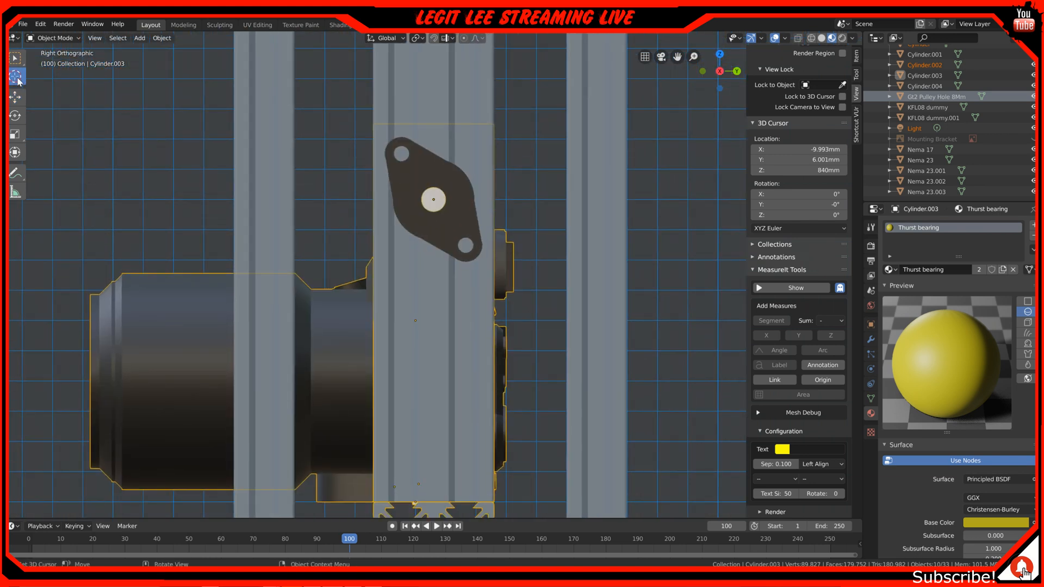
pyautogui.click(433, 201)
pyautogui.rightClick(433, 201)
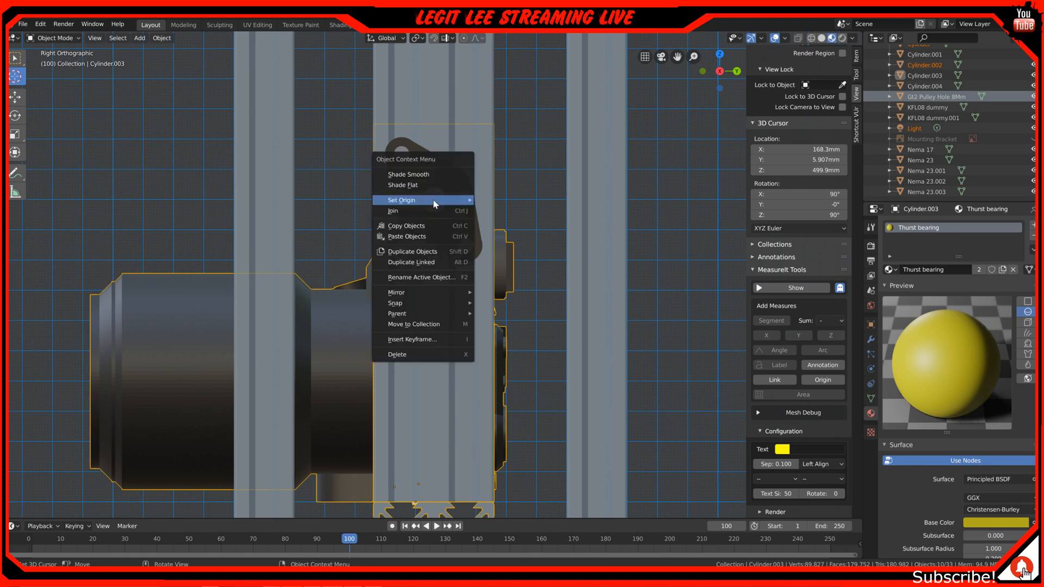
pyautogui.moveTo(435, 200)
pyautogui.click(549, 223)
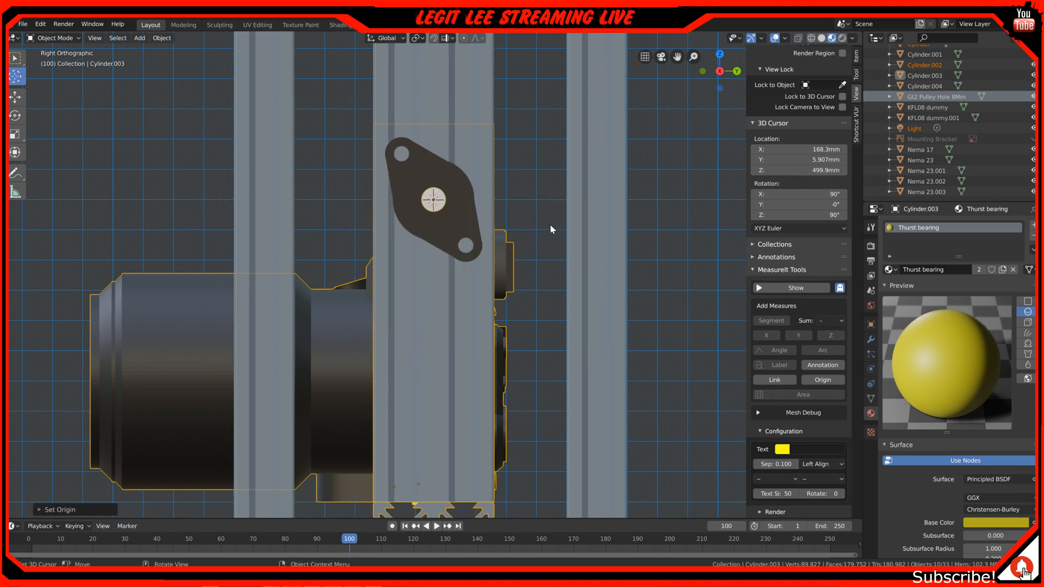
pyautogui.click(15, 97)
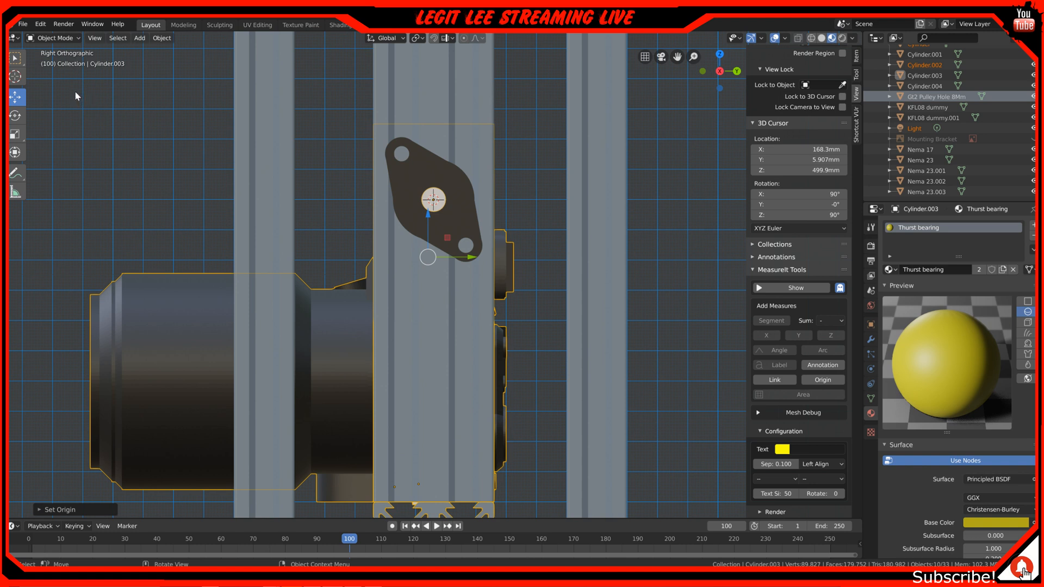
# Apply Origin to 3D Cursor again to the selected camera, cradle profiles and tilt shafts
pyautogui.rightClick(477, 187)
pyautogui.moveTo(477, 187)
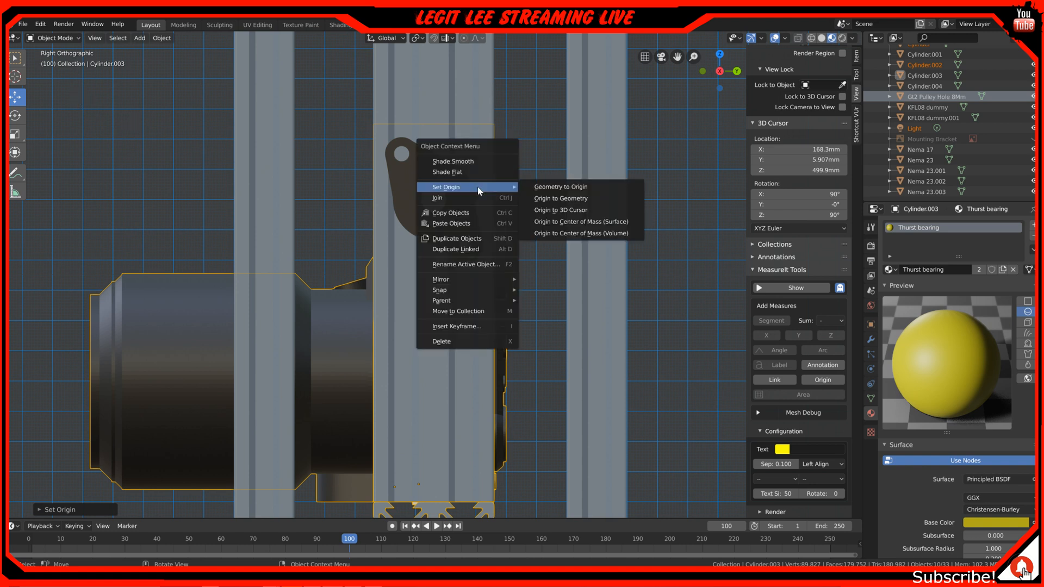
pyautogui.click(579, 210)
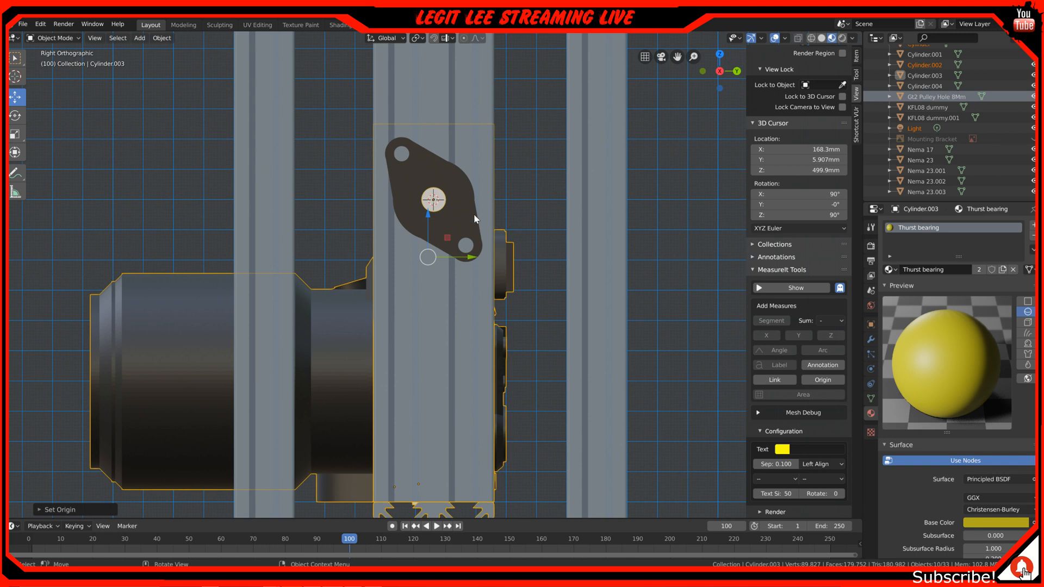
pyautogui.scroll(3, 425, 246)
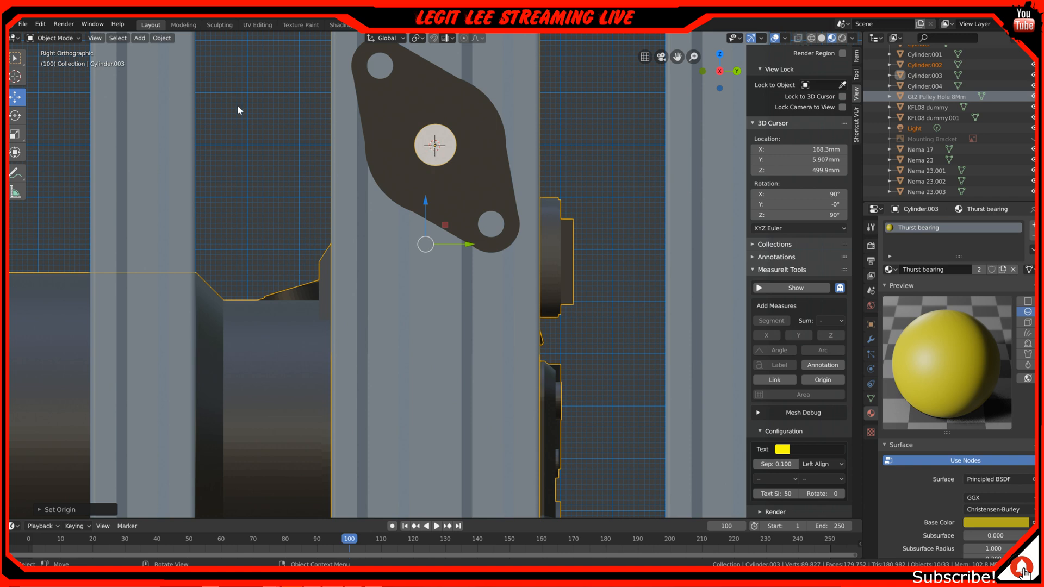
pyautogui.rightClick(419, 196)
pyautogui.moveTo(419, 199)
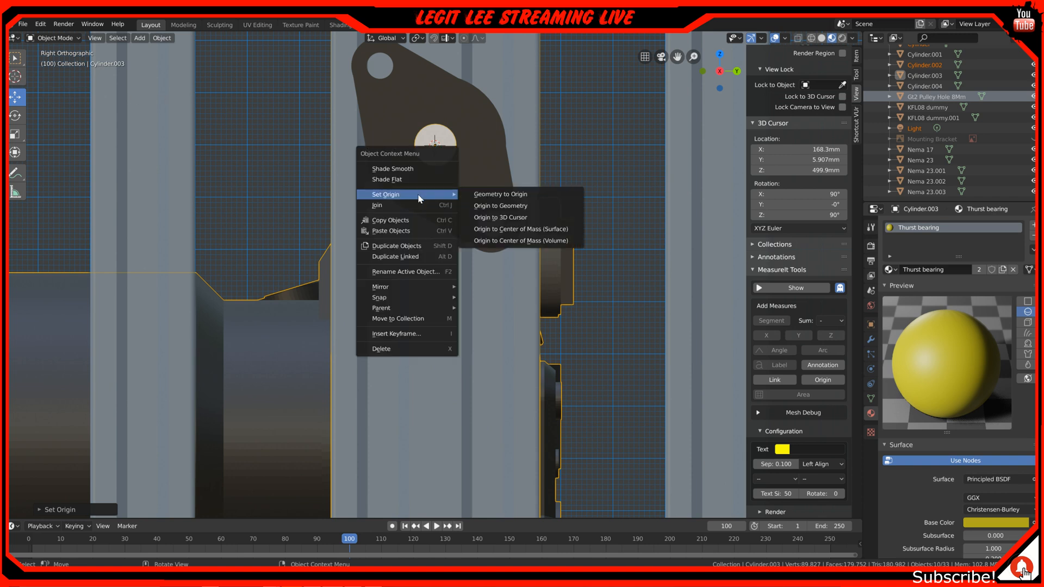
pyautogui.click(534, 220)
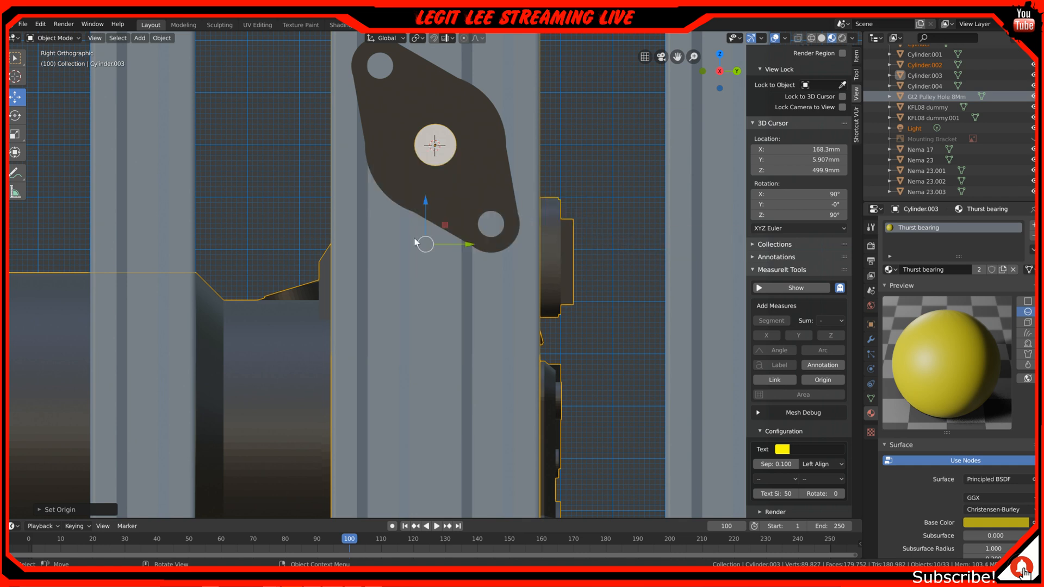
# Try rotating the selected camera, cradle profiles and tilt shafts in the right orthographic view
pyautogui.scroll(-4, 424, 218)
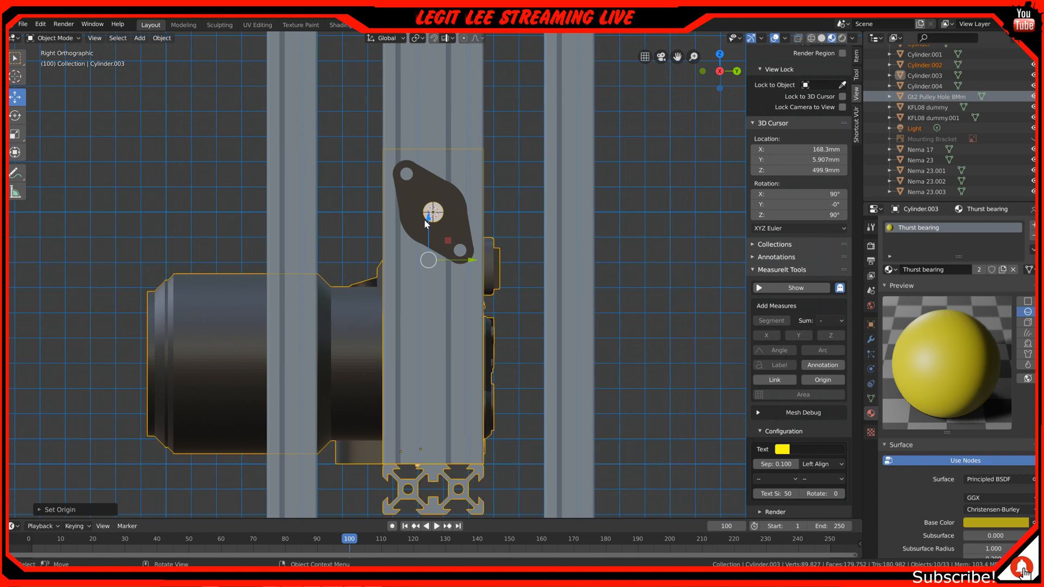
pyautogui.rightClick(437, 215)
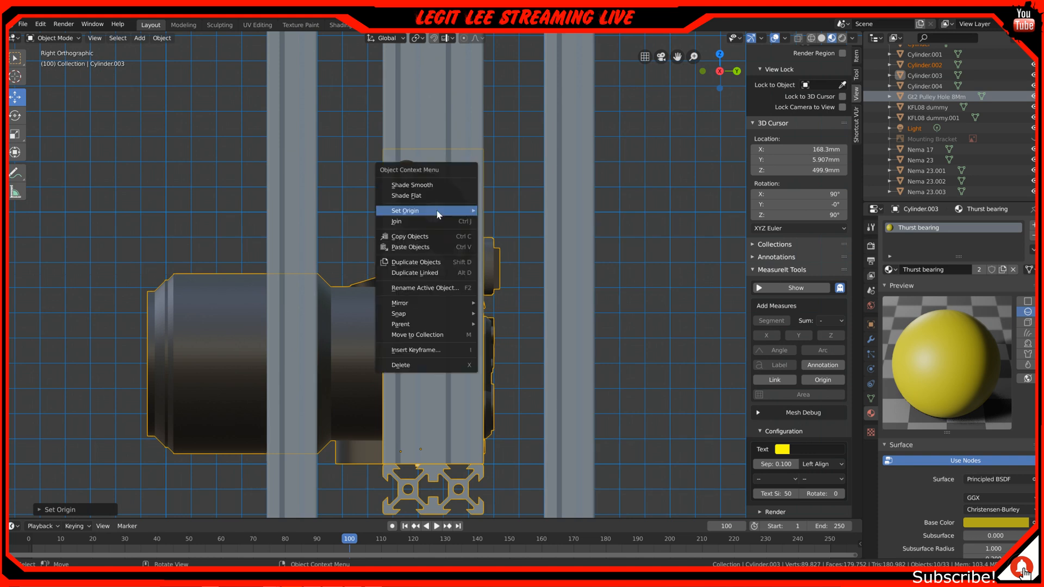
pyautogui.click(15, 76)
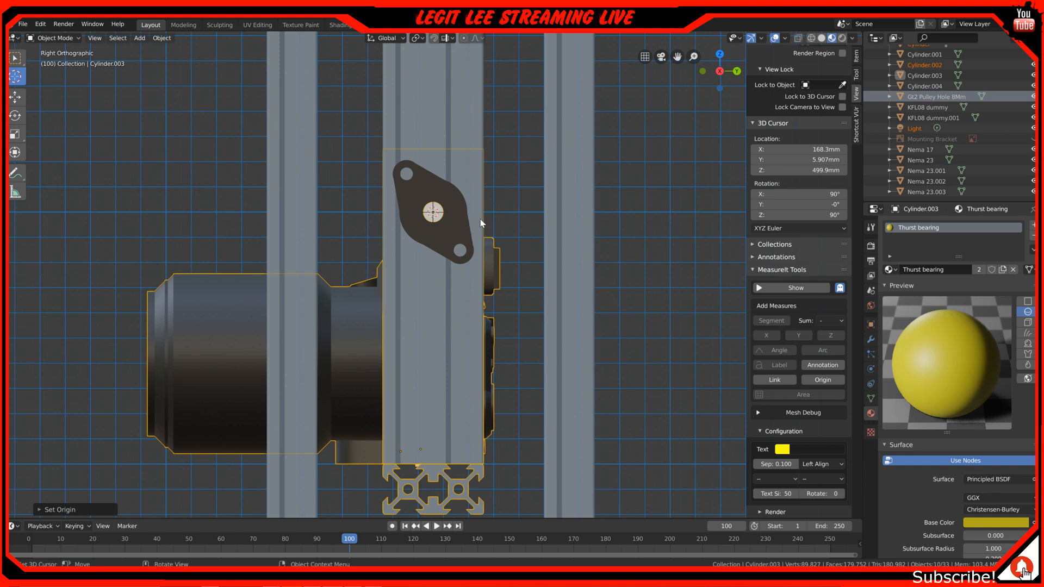
pyautogui.press('r')
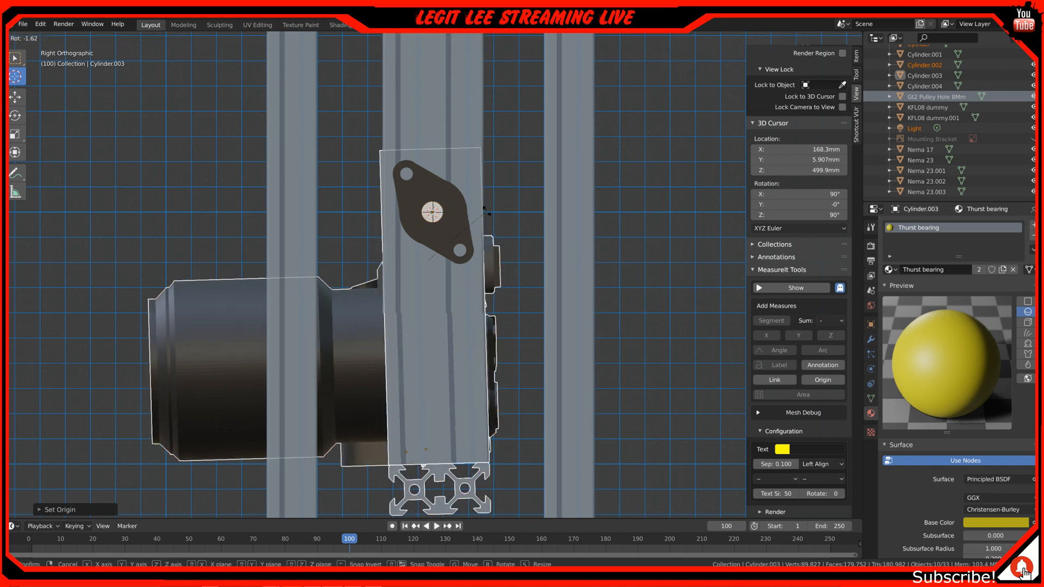
pyautogui.press('Escape')
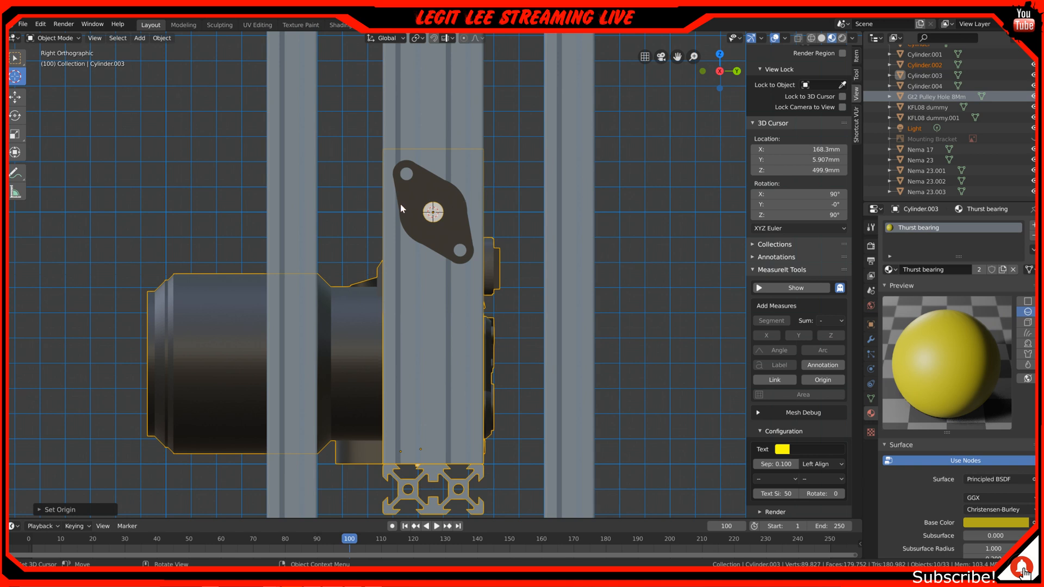
# Place the 3D cursor on the tilt shaft's outer end in perspective and set the selected objects' origins to it
pyautogui.moveTo(393, 264); pyautogui.dragTo(401, 265, button='middle')
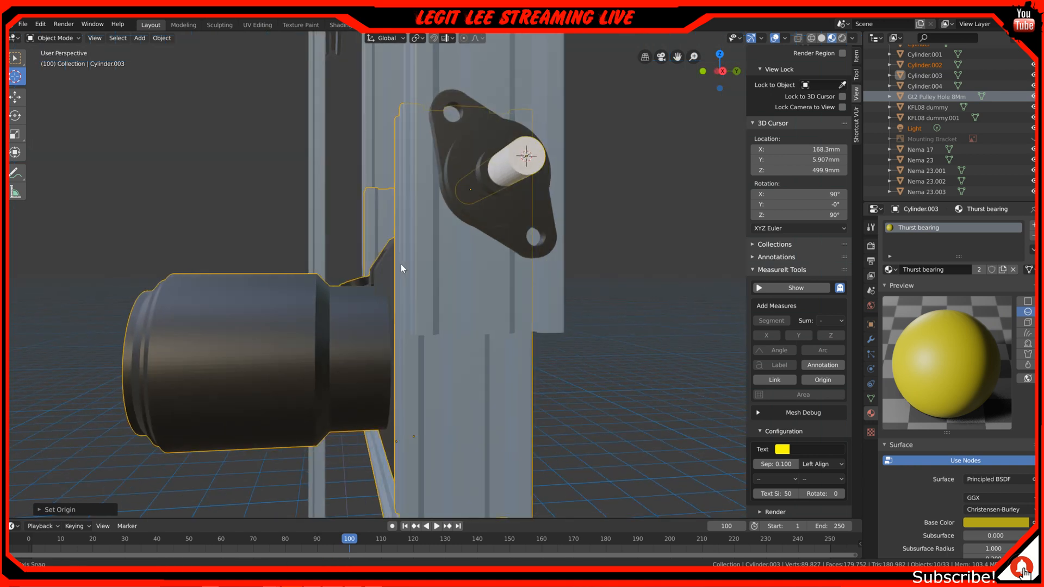
pyautogui.scroll(-3, 401, 263)
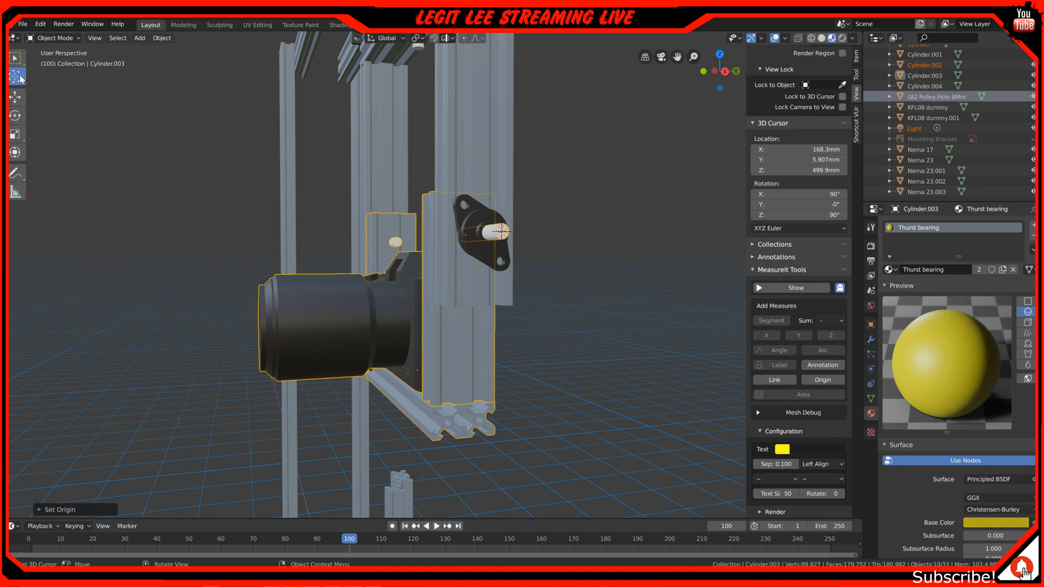
pyautogui.keyDown('shift'); pyautogui.rightClick(503, 234); pyautogui.keyUp('shift')
pyautogui.keyDown('shift'); pyautogui.rightClick(503, 234); pyautogui.keyUp('shift')
pyautogui.rightClick(503, 233)
pyautogui.moveTo(503, 233)
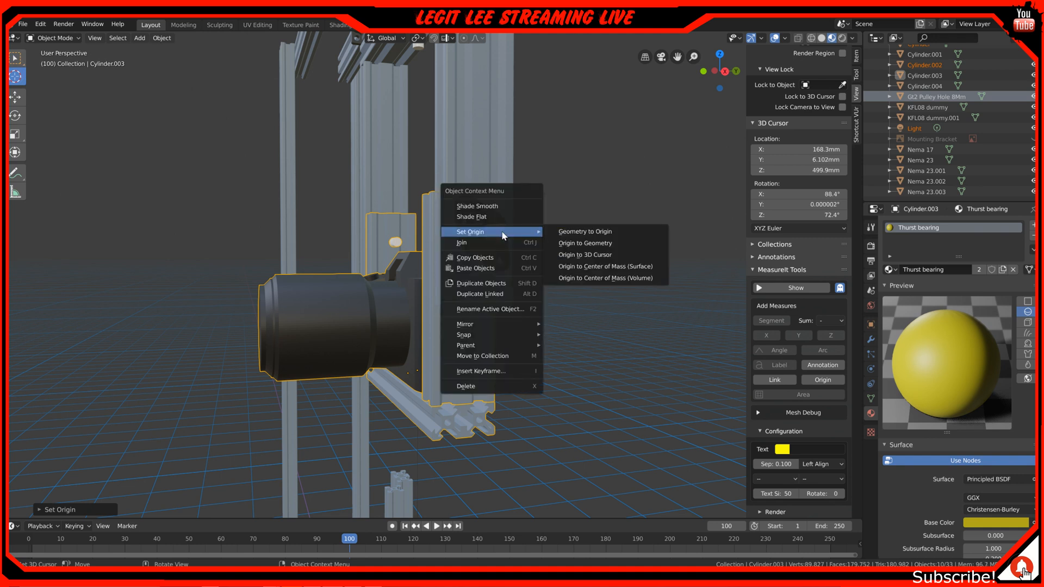
pyautogui.click(586, 255)
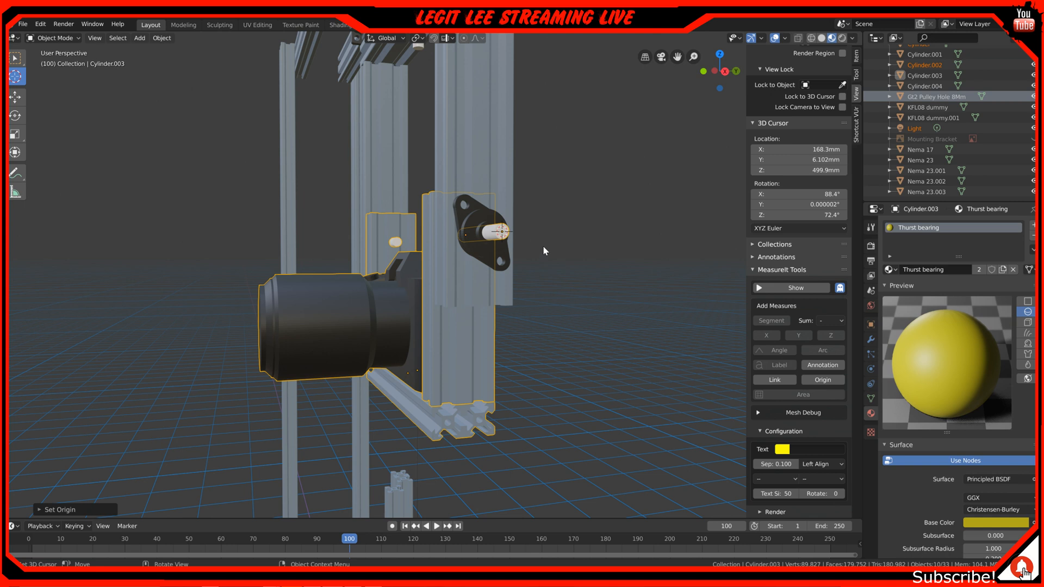
pyautogui.click(16, 97)
# Clear the selection and select only the two inner cradle uprights, the camera and the lower cradle profile
pyautogui.moveTo(508, 264); pyautogui.dragTo(571, 266, button='middle')
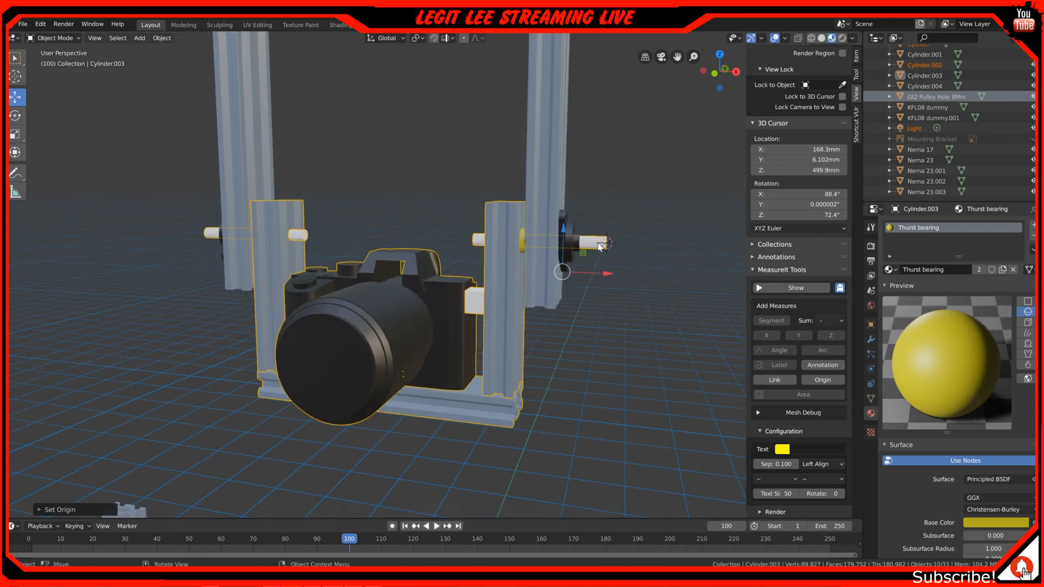
pyautogui.hotkey('alt', 'a')
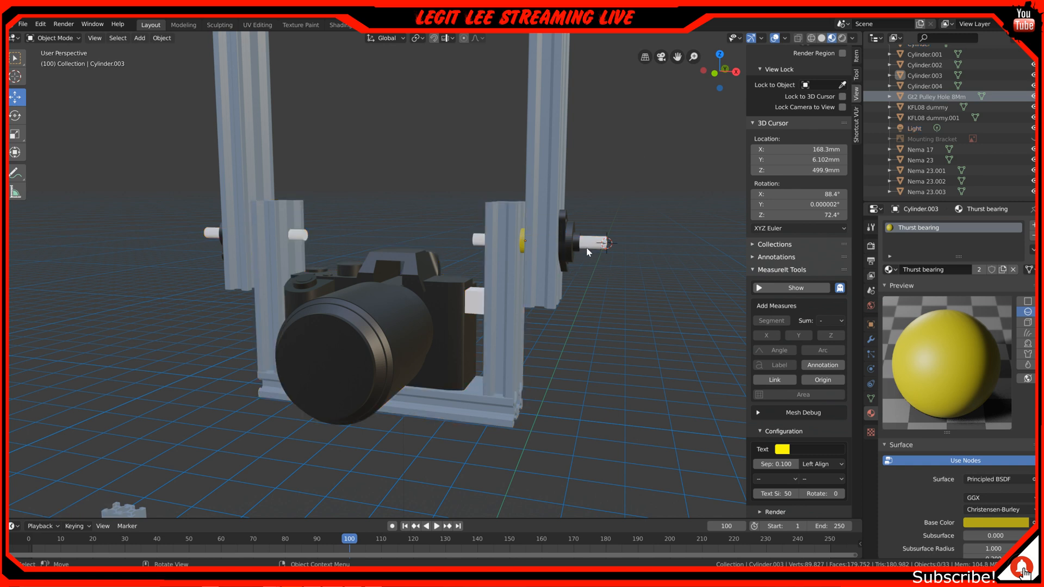
pyautogui.click(510, 255)
pyautogui.keyDown('shift'); pyautogui.click(278, 253); pyautogui.keyUp('shift')
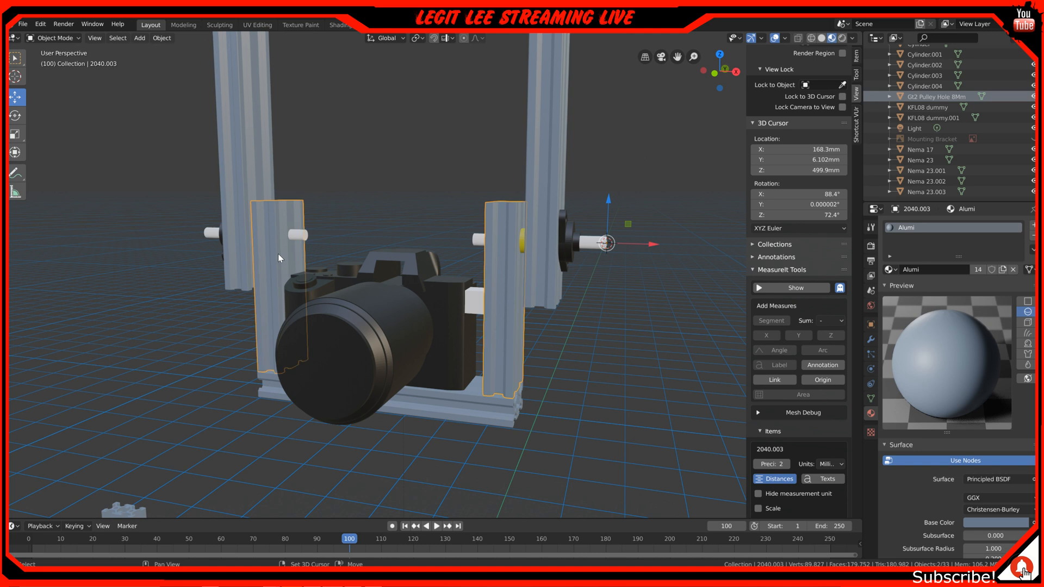
pyautogui.keyDown('shift'); pyautogui.click(412, 305); pyautogui.keyUp('shift')
pyautogui.keyDown('shift'); pyautogui.click(445, 404); pyautogui.keyUp('shift')
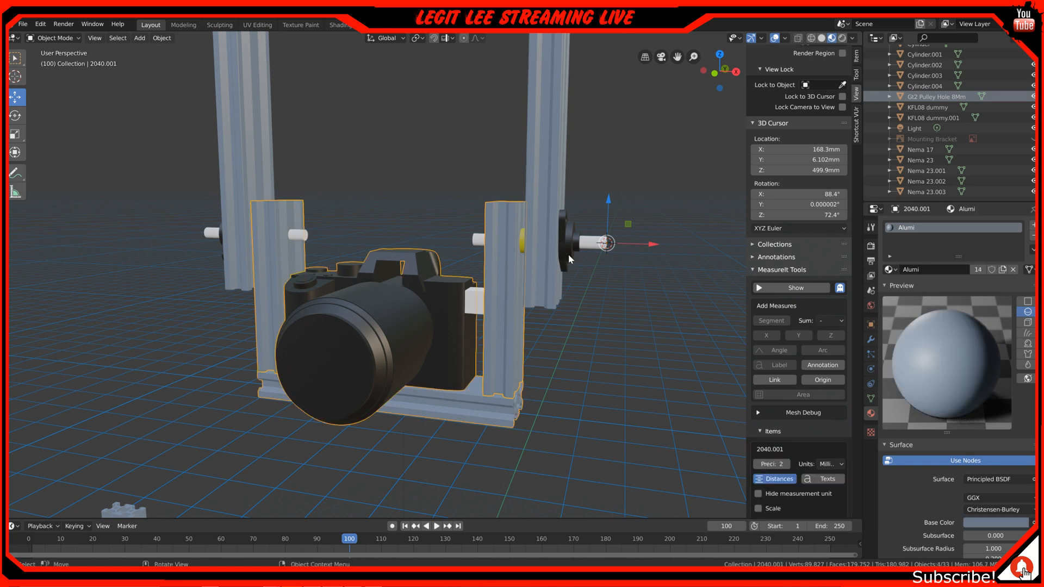
# Try tilting the camera and its three cradle profiles about the shaft in the right orthographic view
pyautogui.moveTo(568, 255); pyautogui.dragTo(475, 256, button='middle')
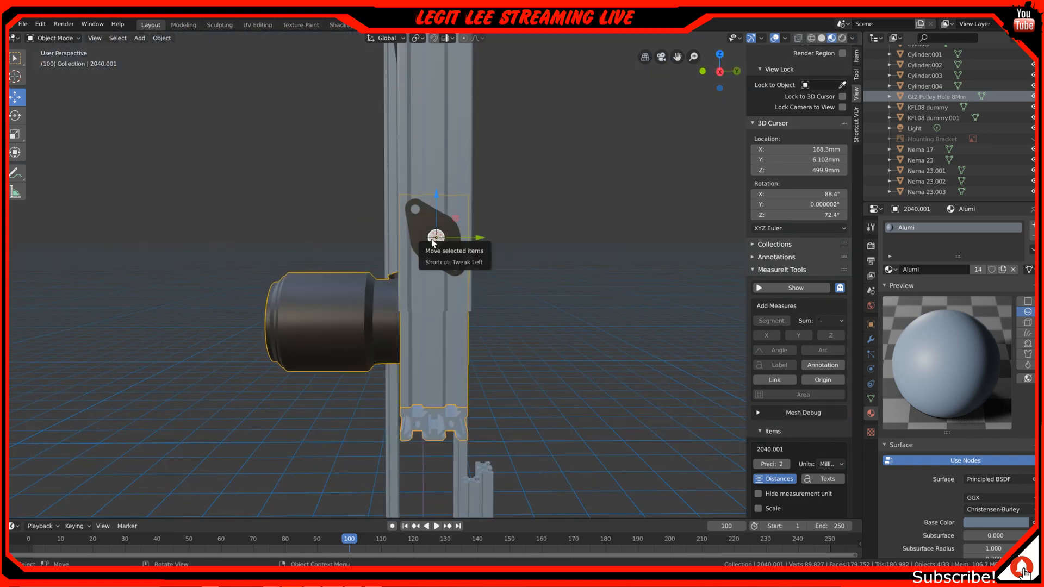
pyautogui.moveTo(425, 259); pyautogui.dragTo(494, 233, button='middle')
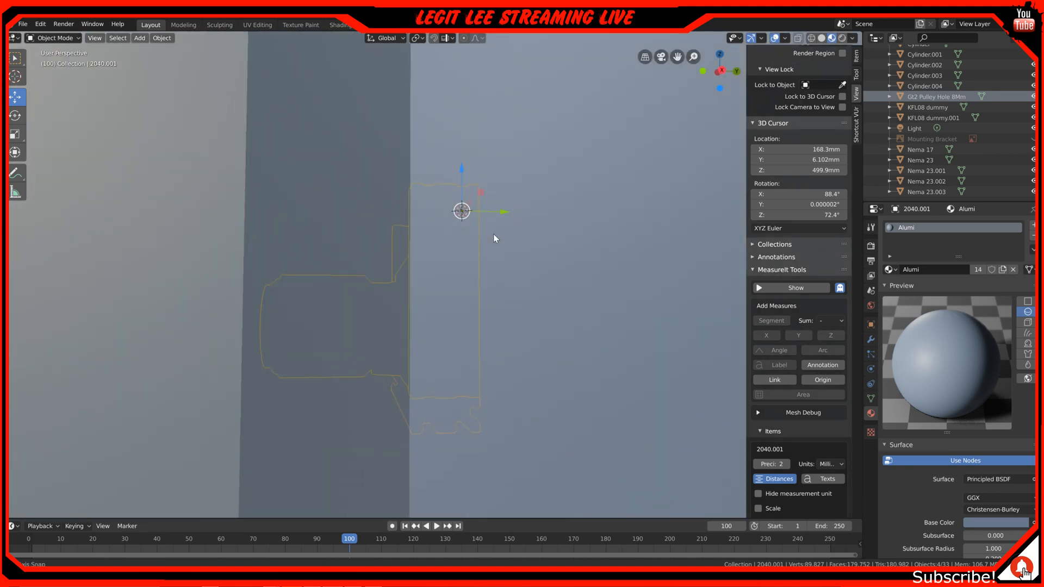
pyautogui.press('KP_3')
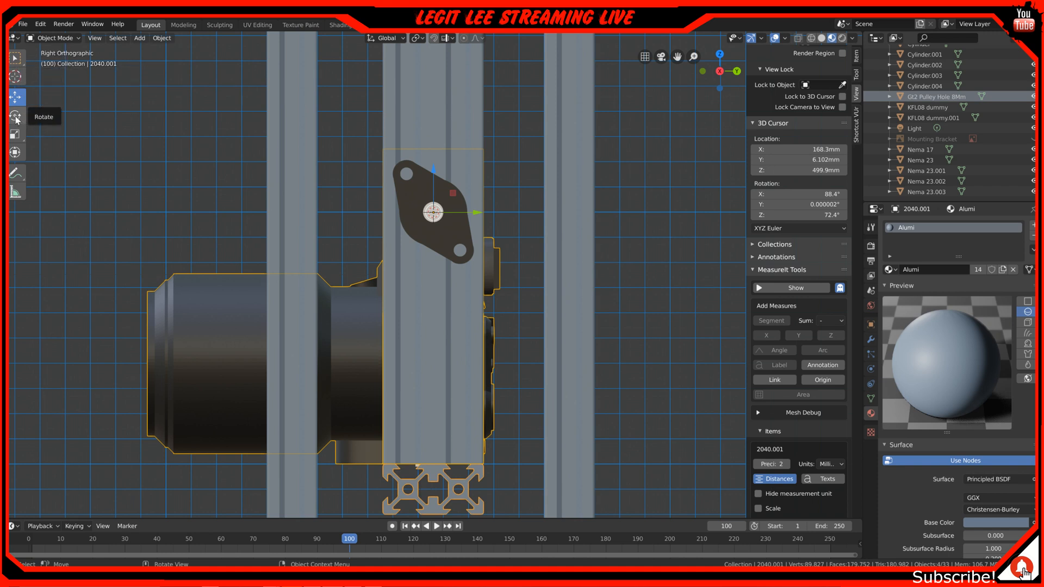
pyautogui.press('r')
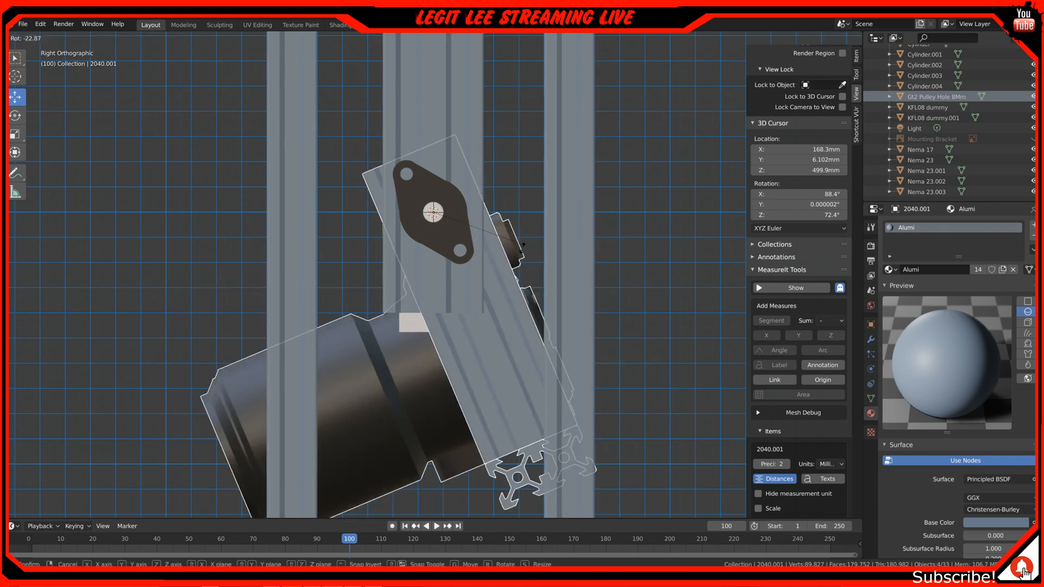
pyautogui.rightClick(403, 331)
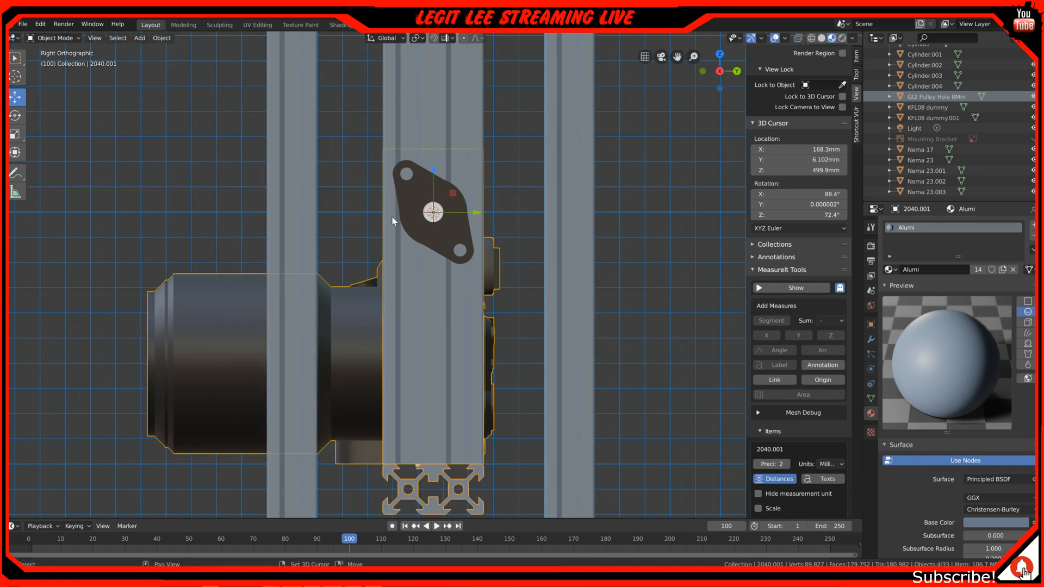
# Rotate the camera cradle about the tilt shaft until the lens points upward between the gantry posts, and check its clearance in perspective
pyautogui.scroll(-4, 393, 217)
pyautogui.keyDown('shift'); pyautogui.moveTo(392, 215); pyautogui.dragTo(395, 288, button='middle'); pyautogui.keyUp('shift')
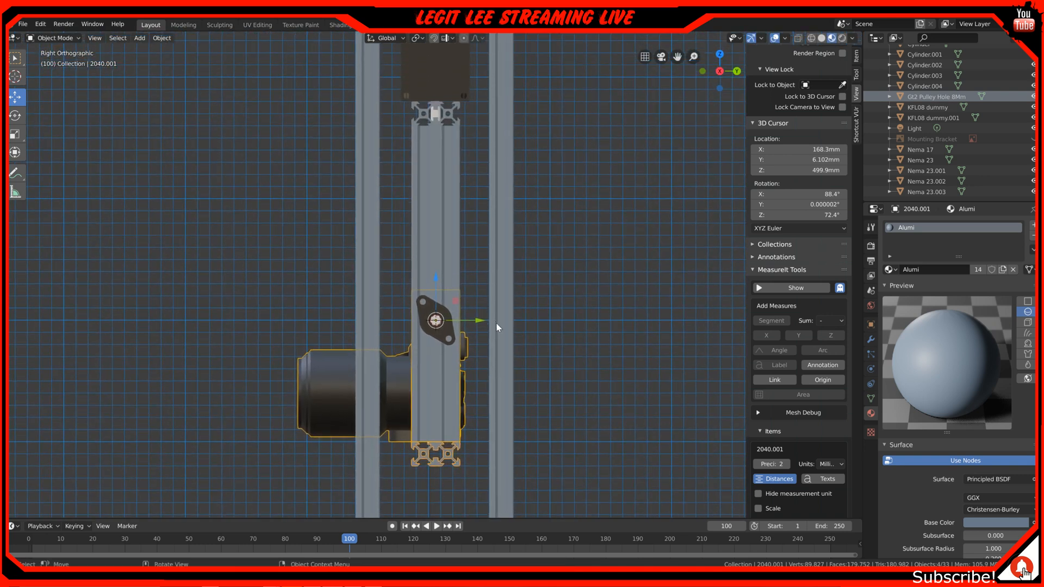
pyautogui.press('r')
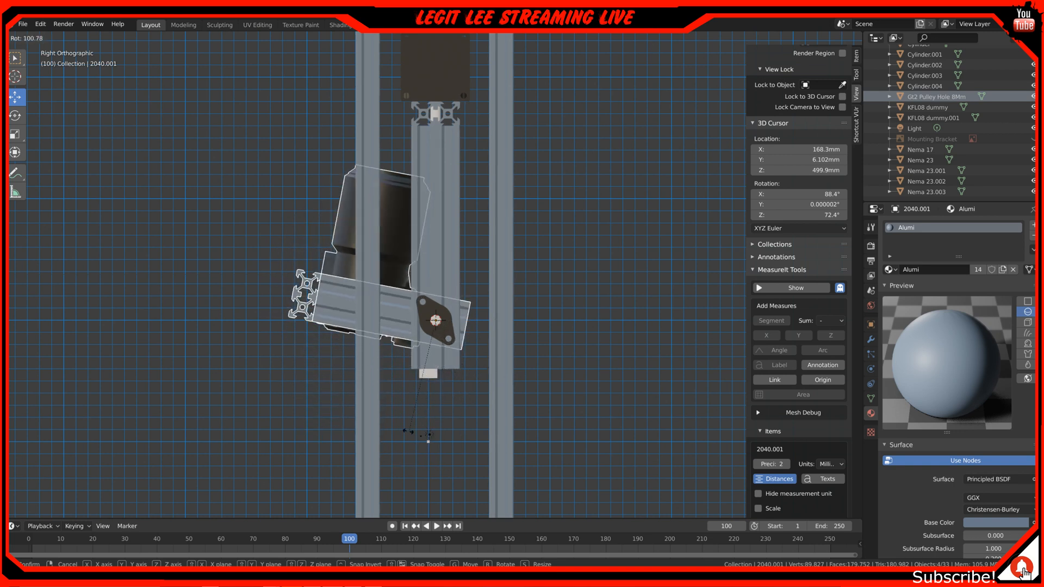
pyautogui.click(345, 431)
pyautogui.moveTo(394, 149); pyautogui.dragTo(460, 149, button='middle')
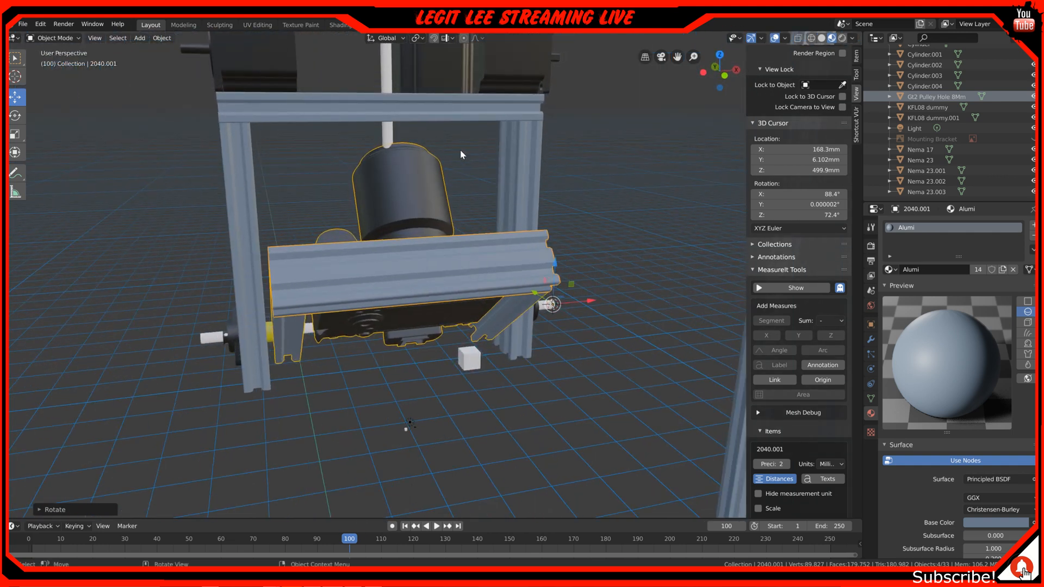
pyautogui.scroll(-3, 387, 116)
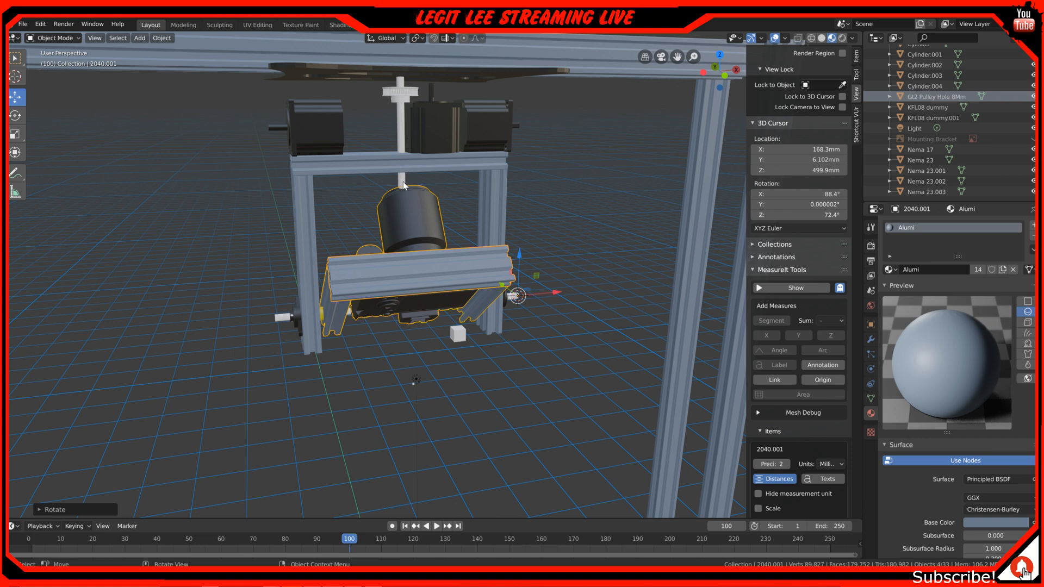
pyautogui.moveTo(435, 174); pyautogui.dragTo(359, 157, button='middle')
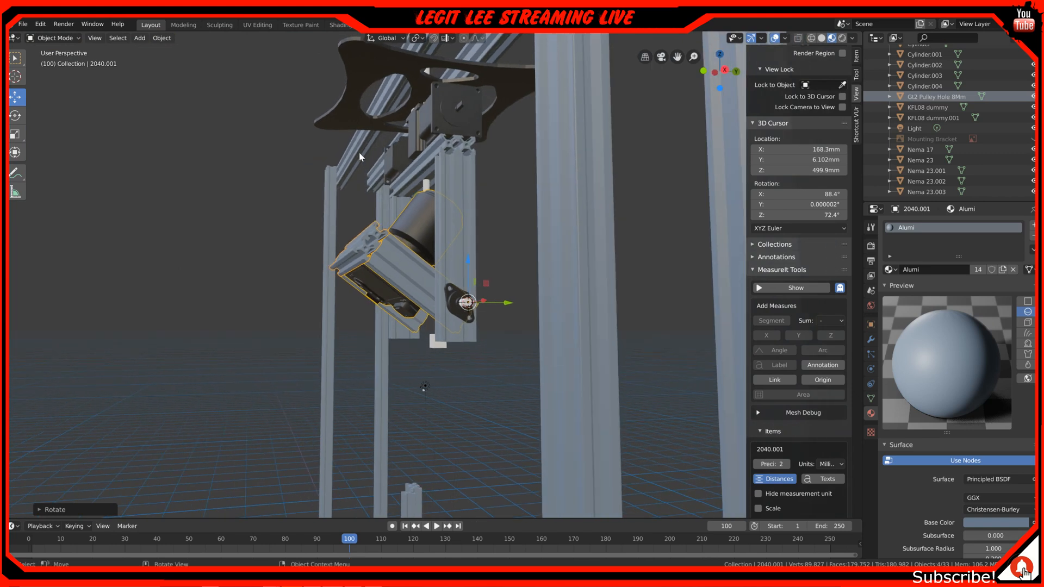
# Try swinging the cradle further round in the right view, and undo the earlier upward rotation
pyautogui.press('KP_3')
pyautogui.press('r')
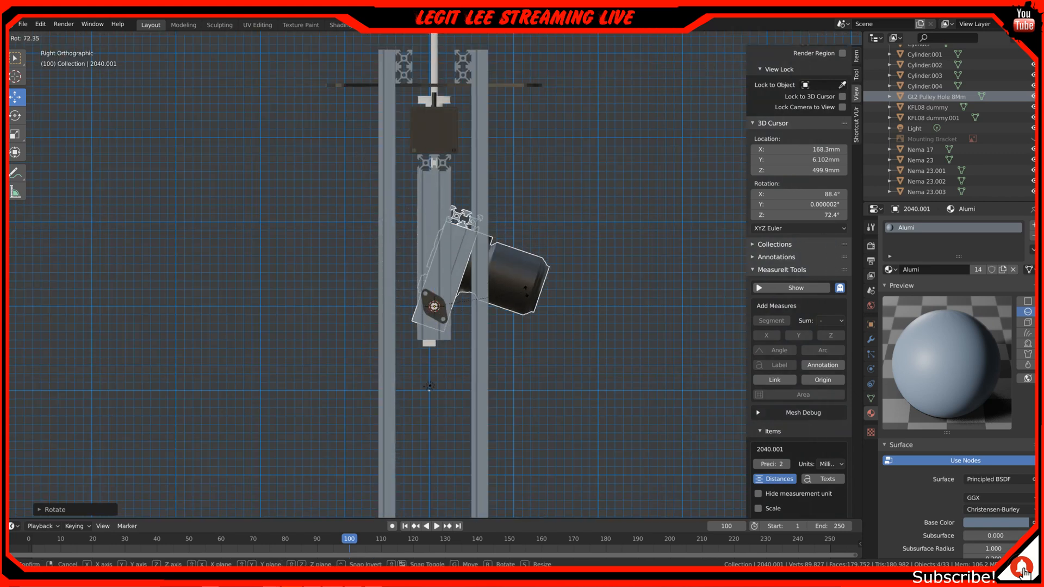
pyautogui.rightClick(283, 396)
pyautogui.hotkey('ctrl', 'z')
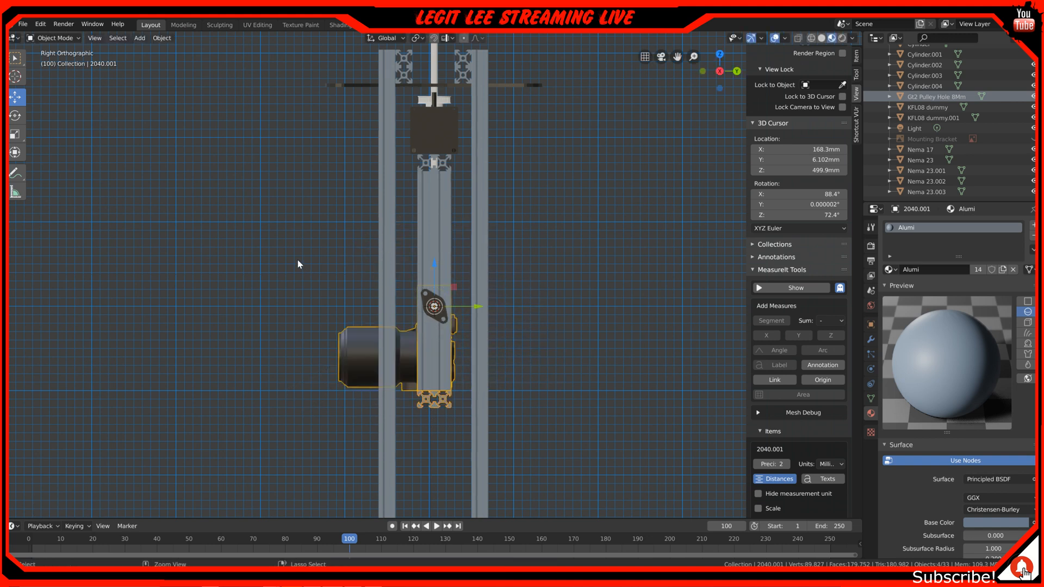
pyautogui.moveTo(297, 259); pyautogui.dragTo(389, 246, button='middle')
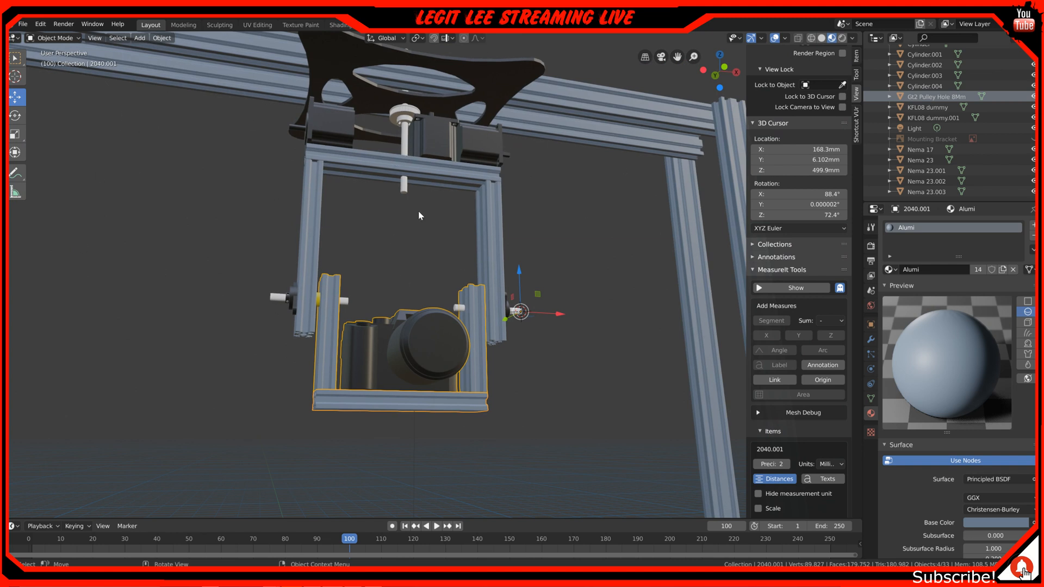
# Undo the recent selection changes and the sideways shift of the whole camera carriage along the gantry beam
pyautogui.moveTo(429, 204); pyautogui.dragTo(415, 222, button='middle')
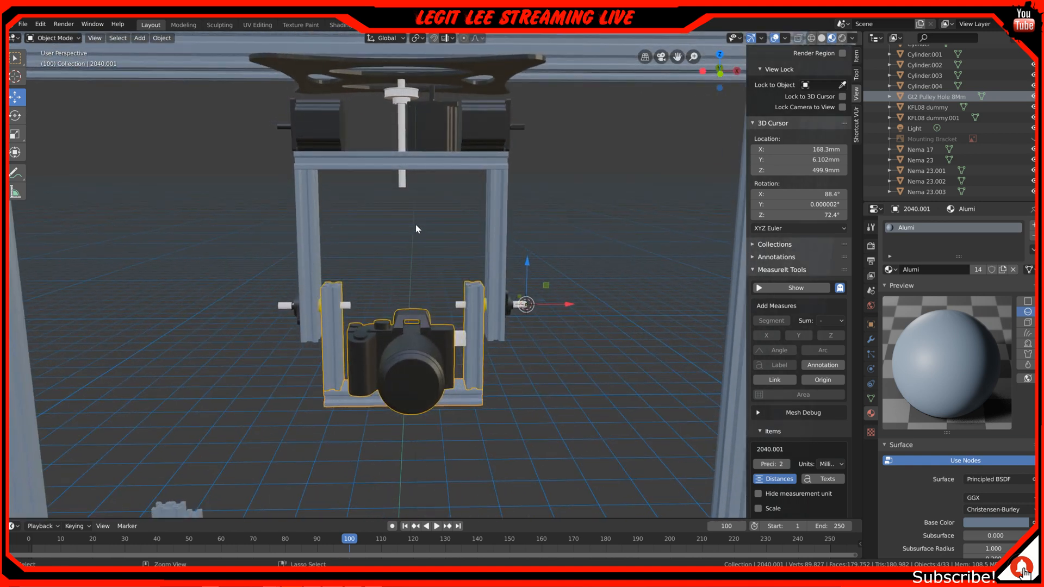
pyautogui.hotkey('ctrl', 'z')
pyautogui.hotkey('ctrl', 'z')
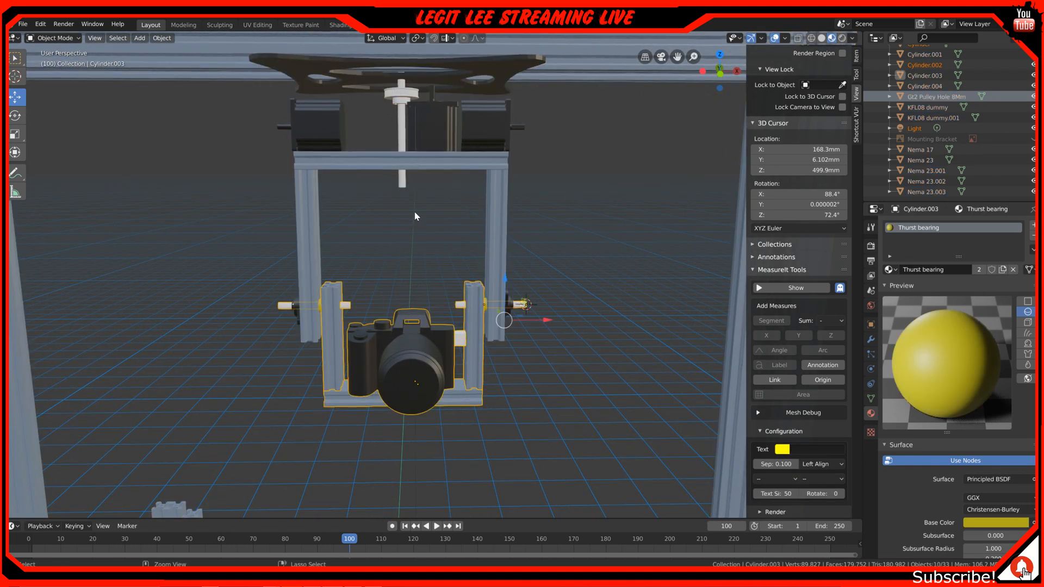
pyautogui.hotkey('ctrl', 'z')
pyautogui.hotkey('ctrl', 'z')
pyautogui.hotkey('ctrl', 'z')
pyautogui.hotkey('ctrl', 'z')
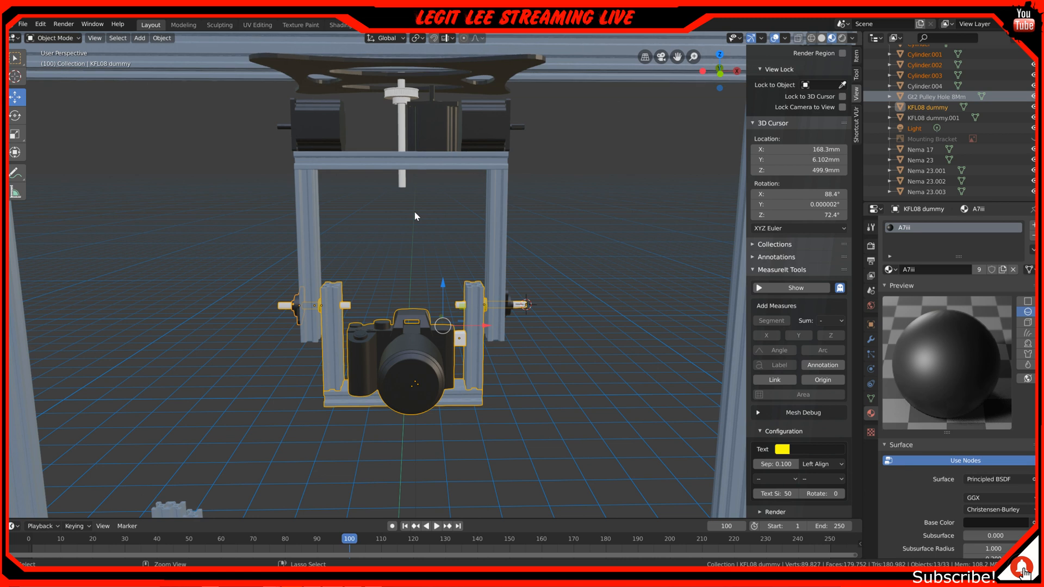
pyautogui.hotkey('ctrl', 'z')
pyautogui.hotkey('ctrl', 'z')
pyautogui.hotkey('ctrl', 'z')
pyautogui.hotkey('ctrl', 'z')
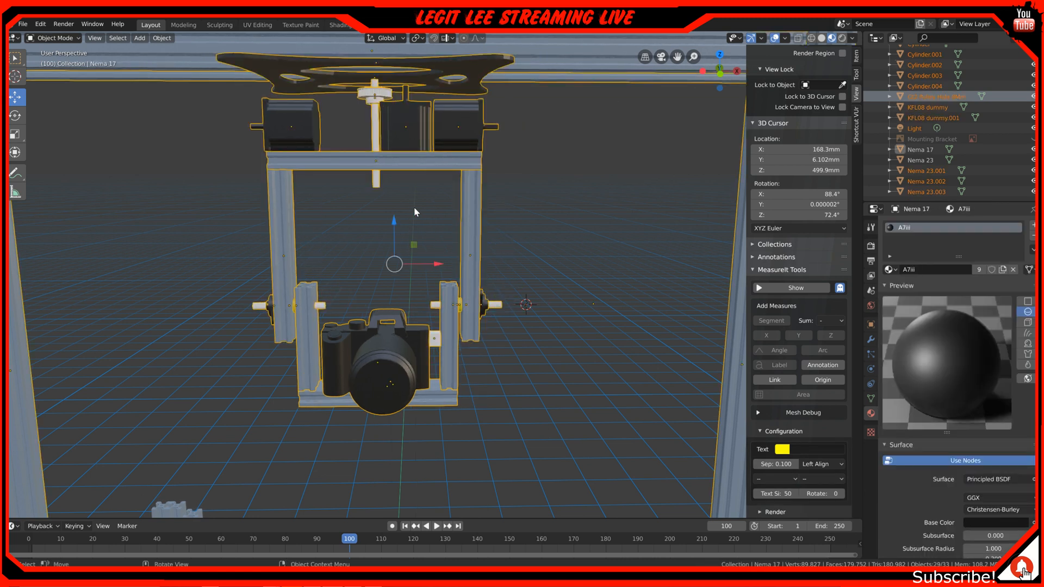
# Try lowering the selected rig assembly, including the black mounting plate, along the Z axis
pyautogui.scroll(-8, 414, 211)
pyautogui.moveTo(415, 211); pyautogui.dragTo(426, 246, button='middle')
pyautogui.scroll(5, 270, 217)
pyautogui.moveTo(272, 216); pyautogui.dragTo(274, 169, button='middle')
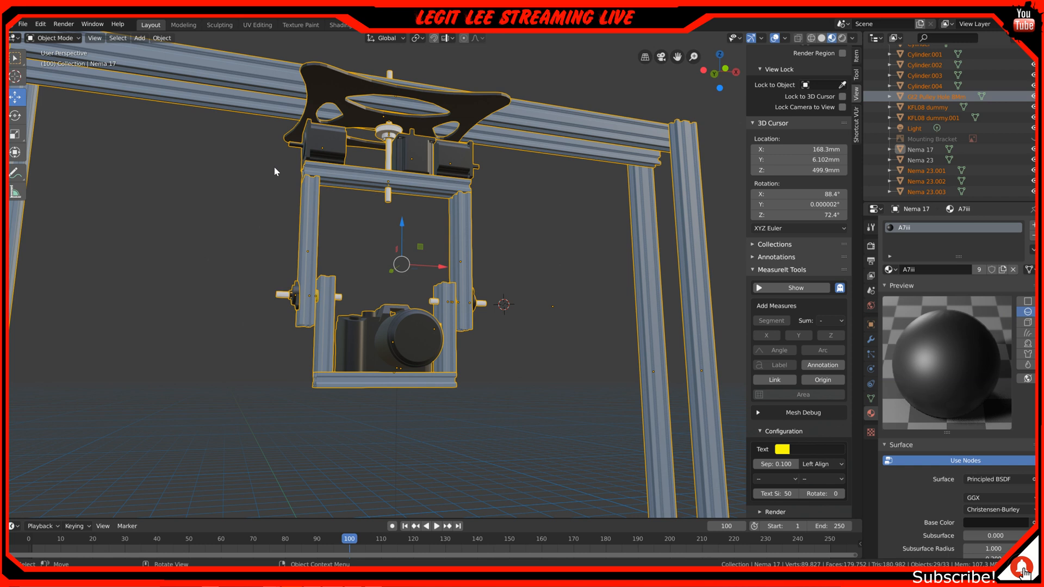
pyautogui.moveTo(274, 170); pyautogui.dragTo(405, 182, button='middle')
pyautogui.scroll(2, 425, 195)
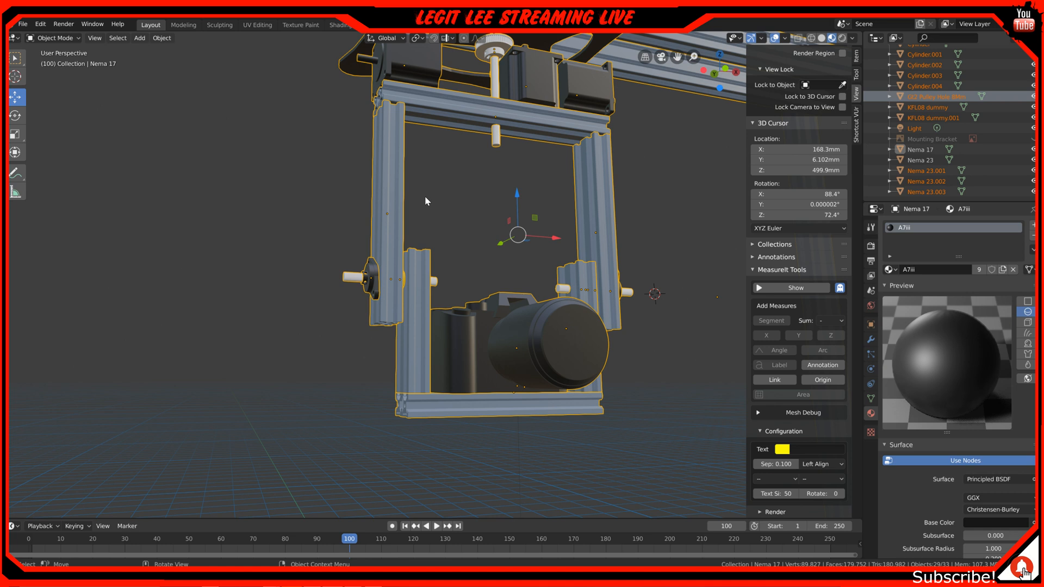
pyautogui.press('g')
pyautogui.press('z')
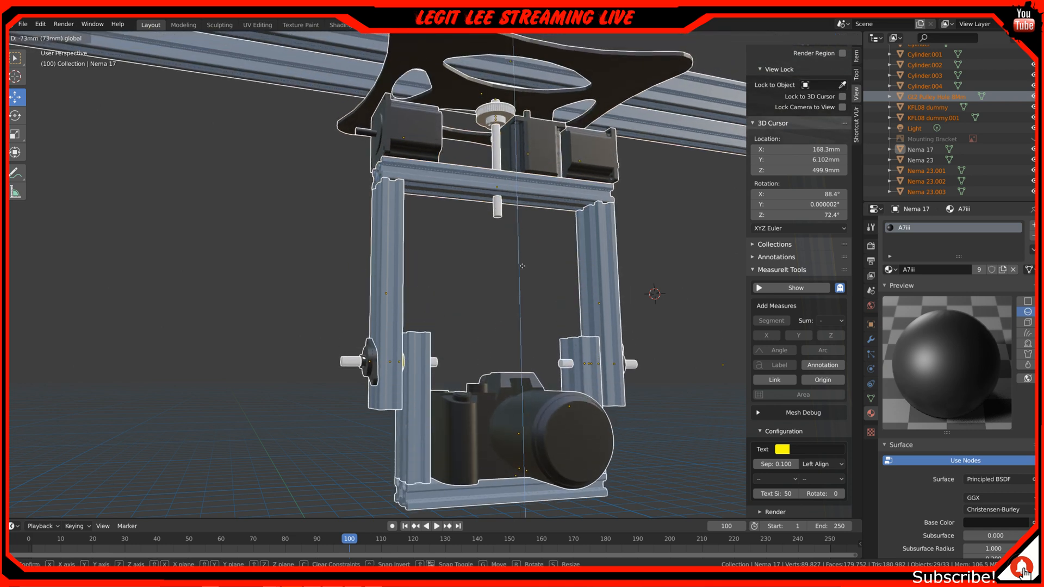
pyautogui.click(529, 158)
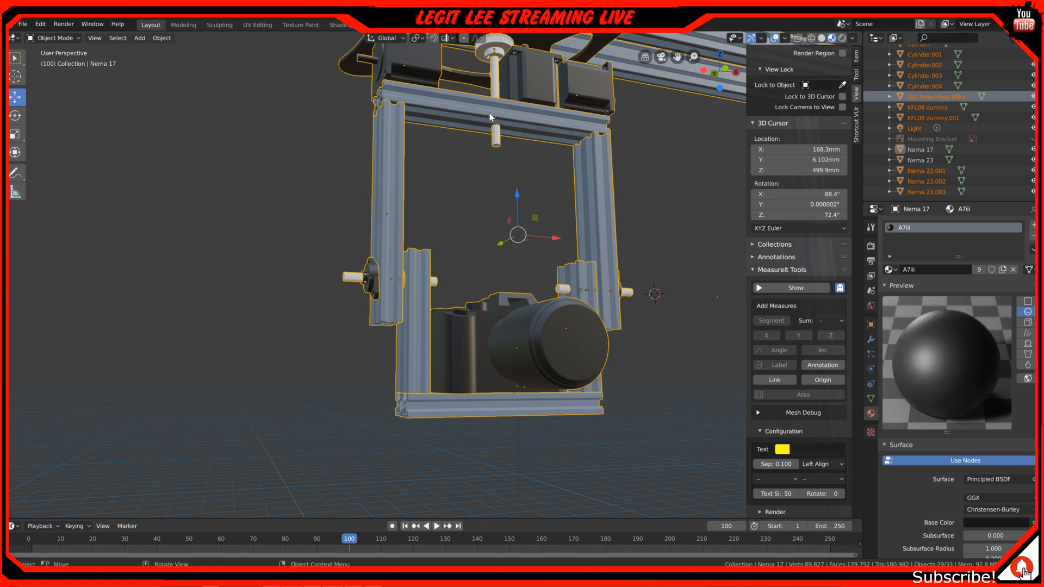
# Try to box-select the hanging camera carriage and remove the black mounting plate from the selection
pyautogui.hotkey('alt', 'a')
pyautogui.moveTo(392, 96); pyautogui.dragTo(392, 107, button='middle')
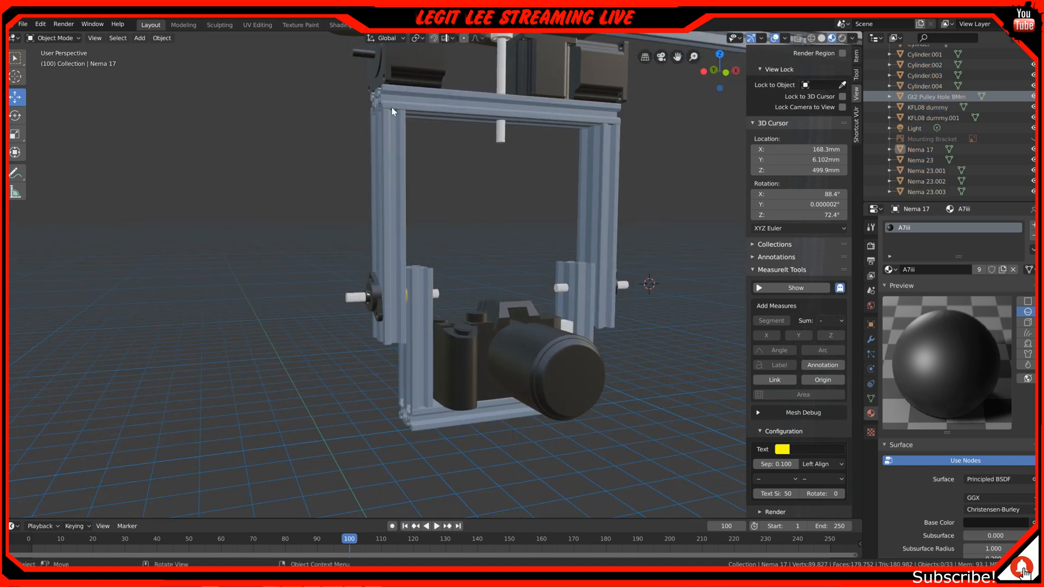
pyautogui.scroll(-2, 394, 104)
pyautogui.press('b')
pyautogui.moveTo(386, 112); pyautogui.dragTo(582, 377)
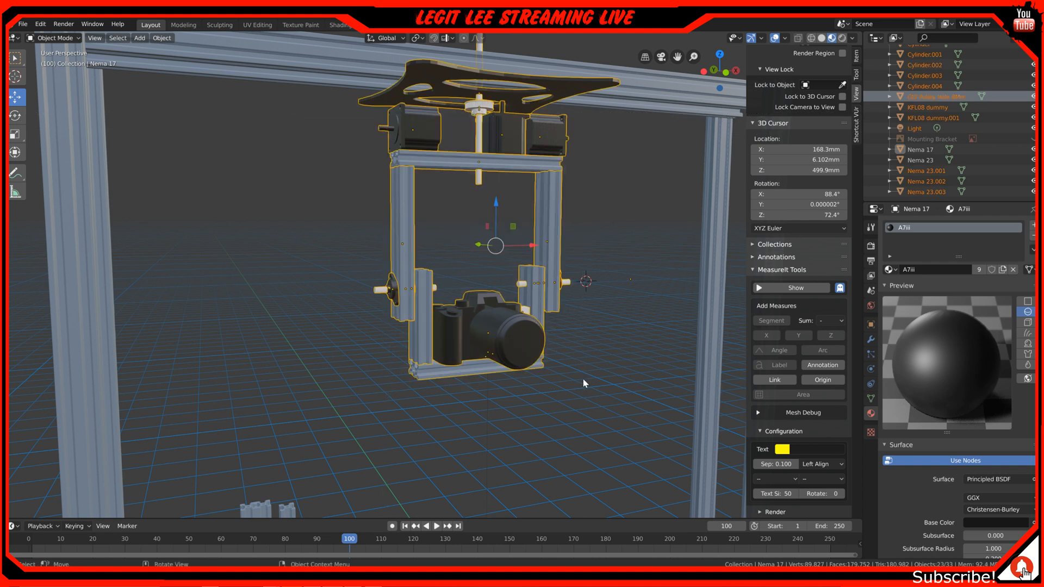
pyautogui.keyDown('shift'); pyautogui.click(445, 91); pyautogui.keyUp('shift')
pyautogui.keyDown('shift'); pyautogui.click(445, 95); pyautogui.keyUp('shift')
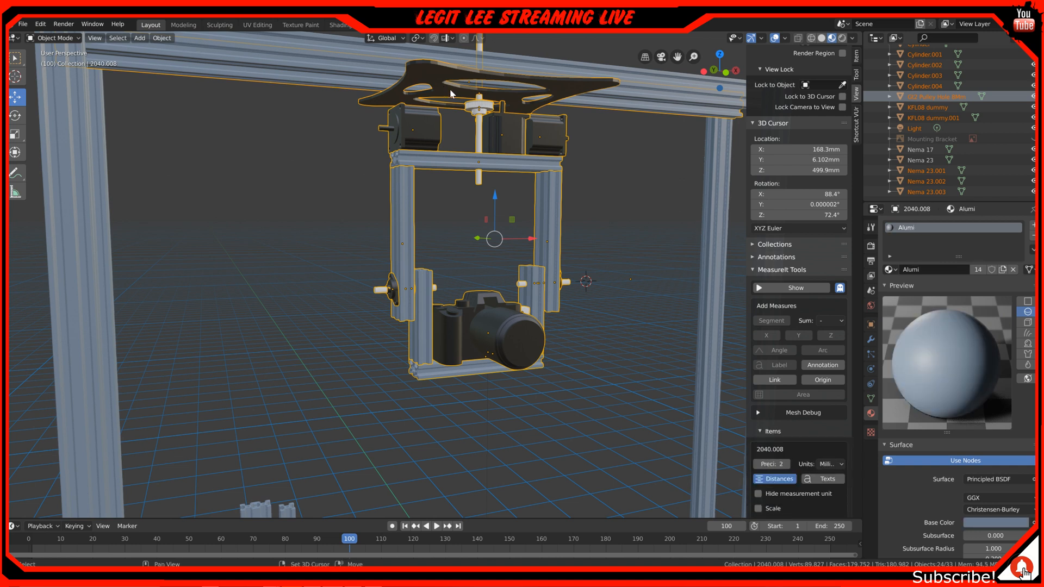
pyautogui.keyDown('shift'); pyautogui.click(450, 91); pyautogui.keyUp('shift')
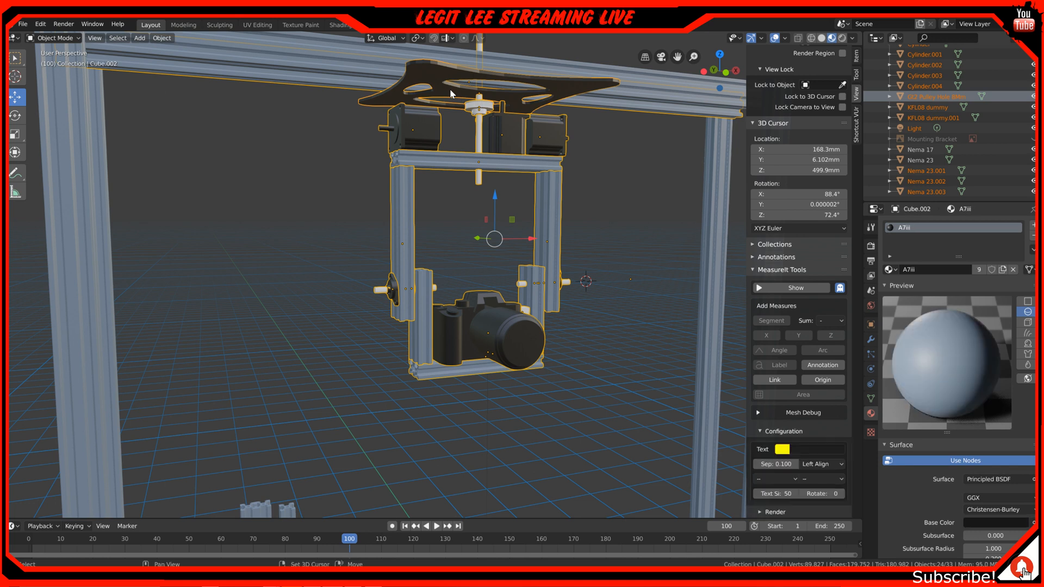
pyautogui.click(449, 89)
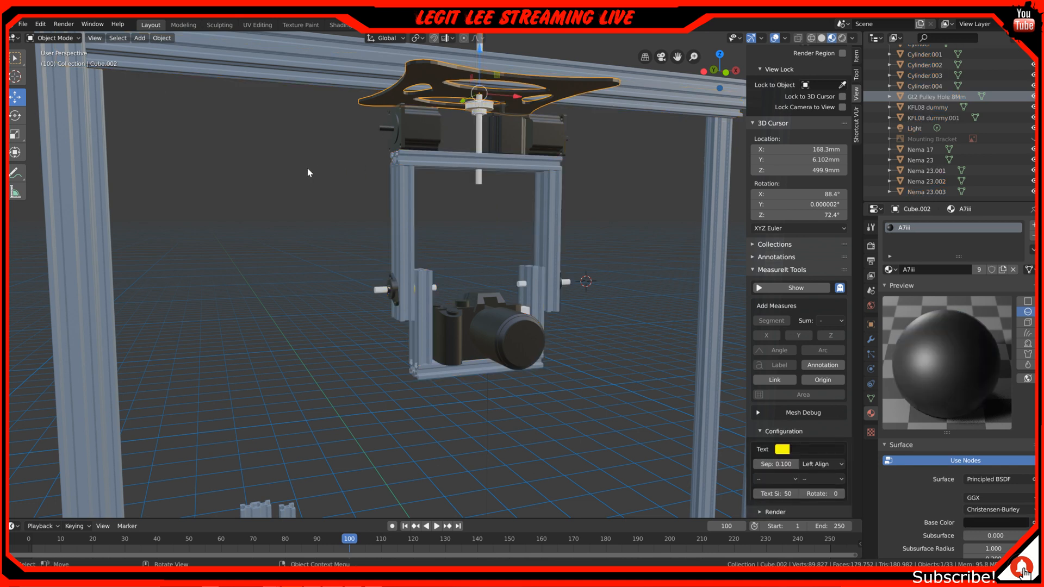
pyautogui.press('a')
pyautogui.moveTo(308, 168); pyautogui.dragTo(320, 168, button='middle')
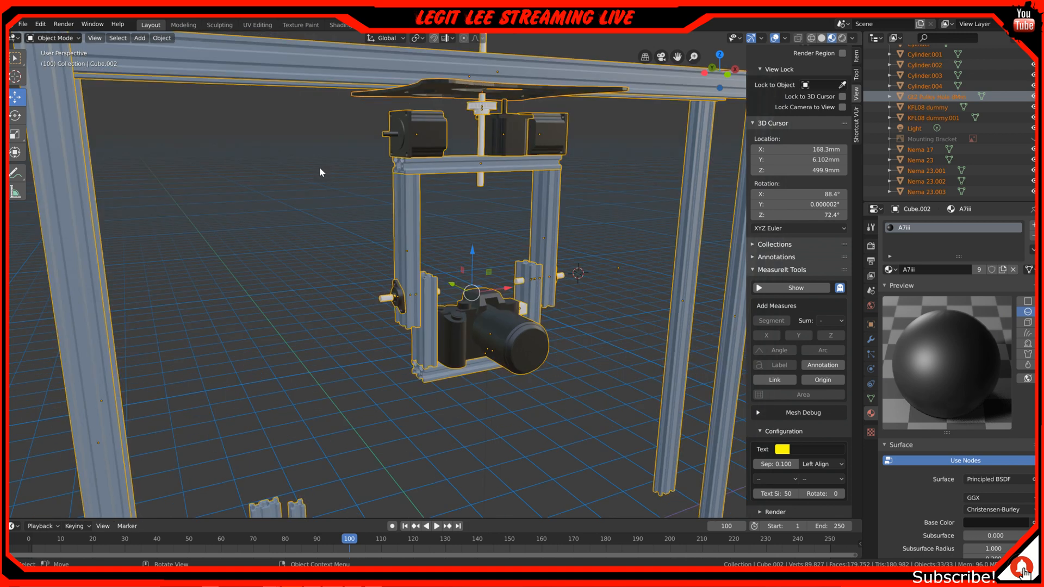
# Select the motors, shaft, frame and camera cradle without the black mounting plate, and lower them vertically below the plate
pyautogui.hotkey('alt', 'a')
pyautogui.press('b')
pyautogui.moveTo(317, 108); pyautogui.dragTo(601, 385)
pyautogui.moveTo(508, 168); pyautogui.dragTo(487, 257)
pyautogui.moveTo(487, 257); pyautogui.dragTo(459, 250, button='middle')
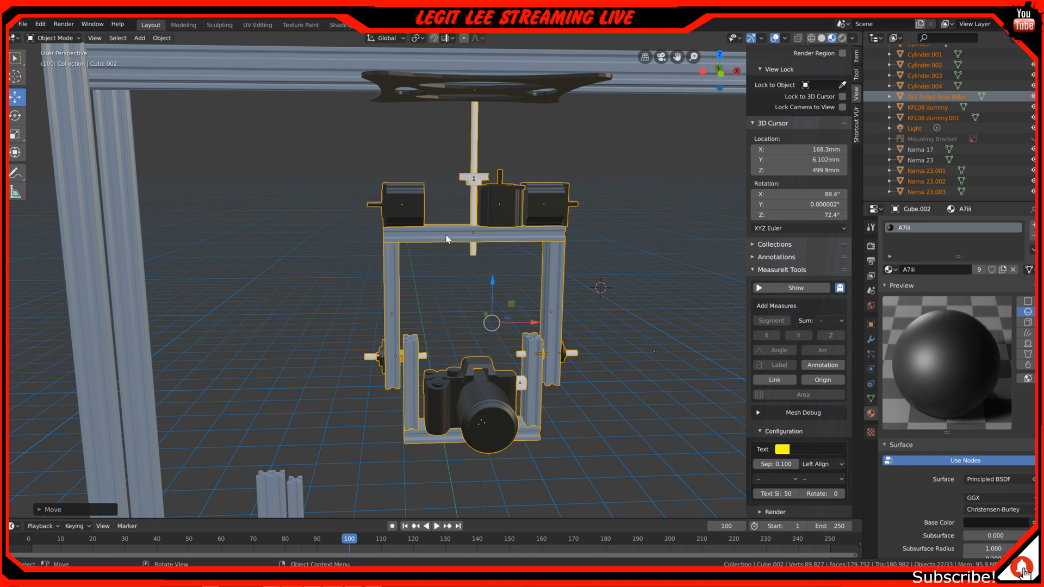
pyautogui.moveTo(446, 236); pyautogui.dragTo(440, 204, button='middle')
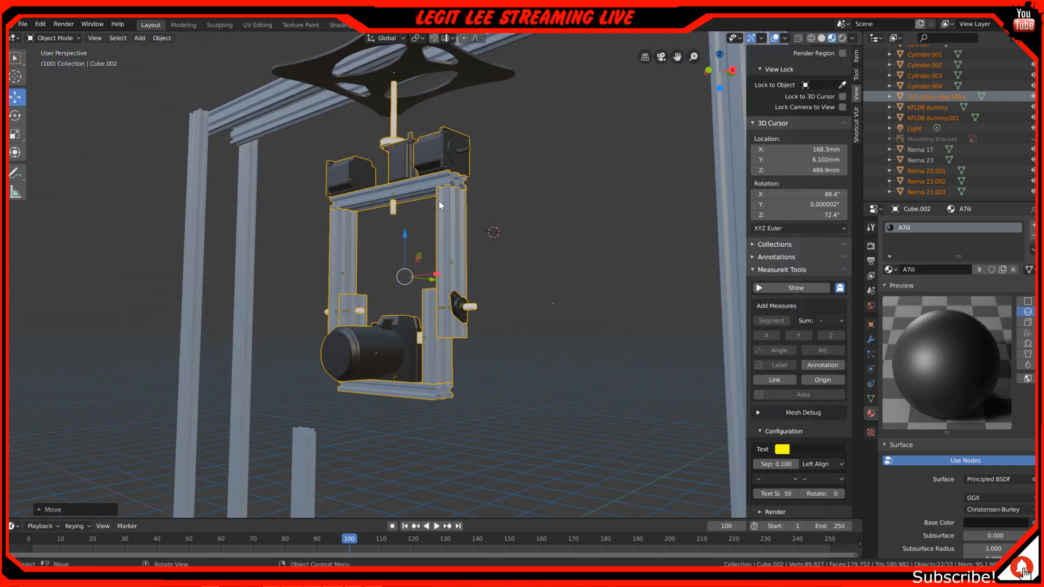
pyautogui.moveTo(442, 199)
pyautogui.mouseDown(button='middle')
pyautogui.moveTo(431, 177)
pyautogui.moveTo(445, 186)
pyautogui.moveTo(443, 152)
pyautogui.moveTo(438, 181)
pyautogui.moveTo(485, 194)
pyautogui.moveTo(439, 225)
pyautogui.moveTo(447, 216)
pyautogui.mouseUp(button='middle')
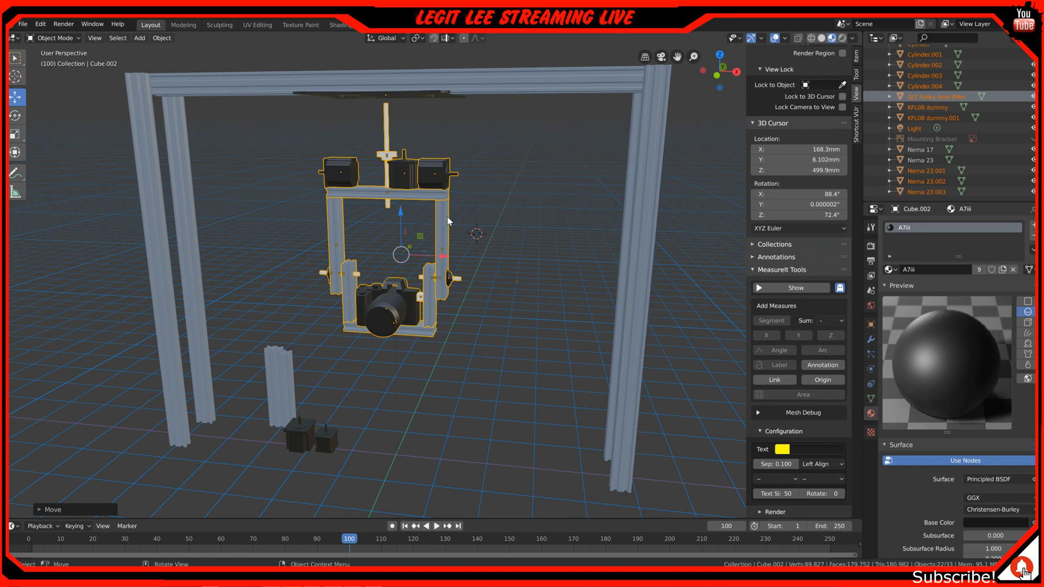
pyautogui.scroll(2, 448, 220)
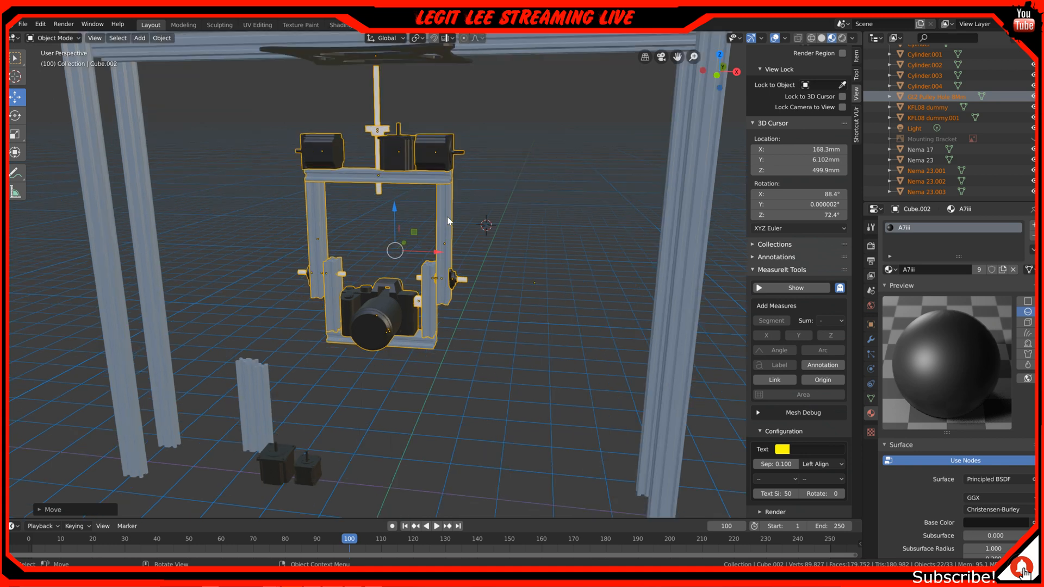